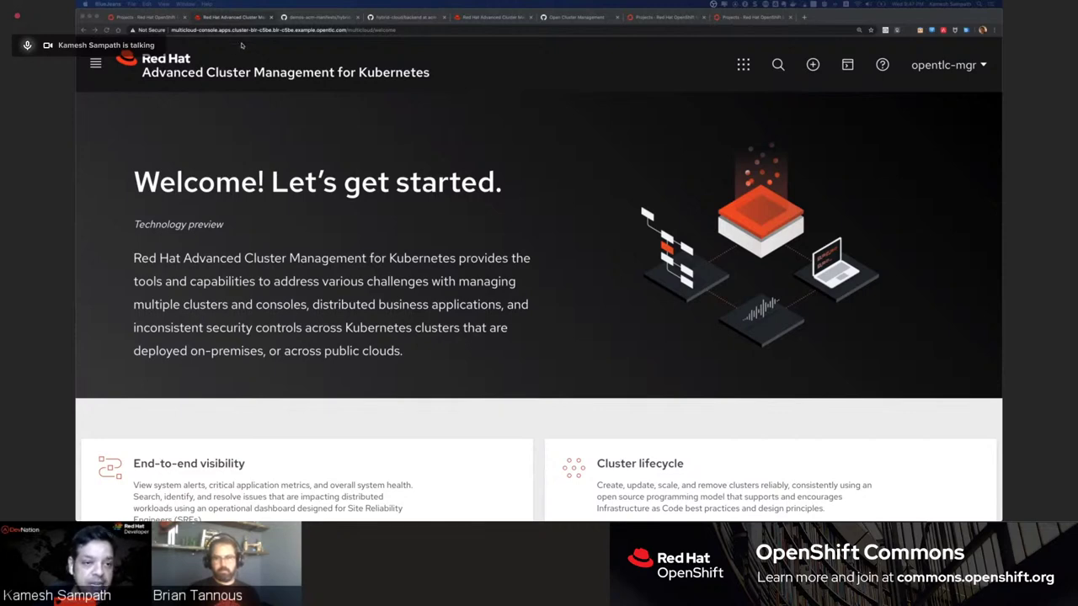
View the Projects pages of the GCP and Azure OpenShift clusters and their console addresses, and return to the Advanced Cluster Management welcome page
click(337, 12)
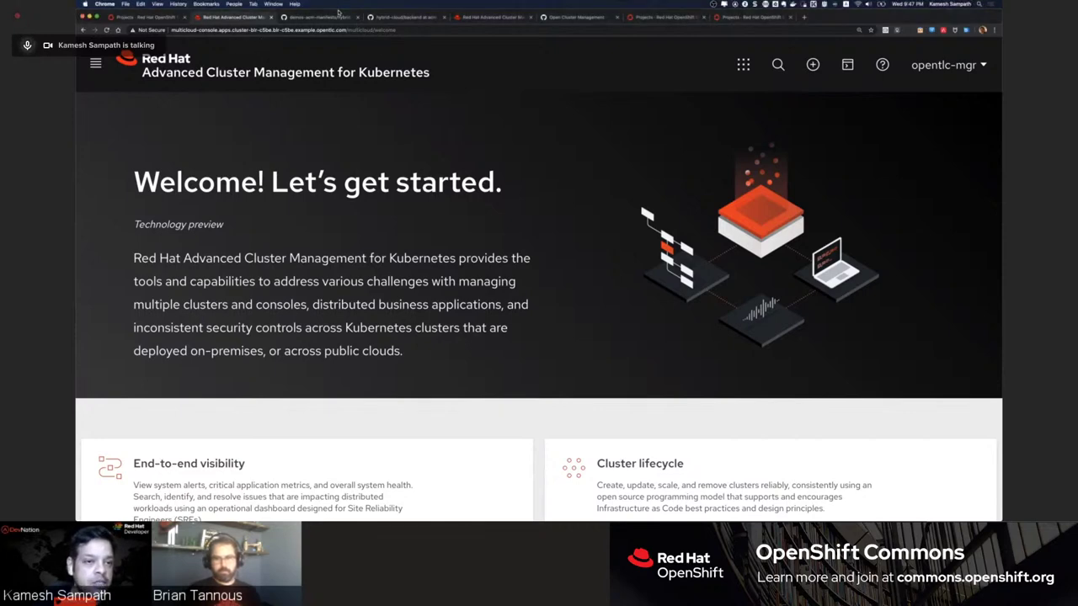
click(640, 18)
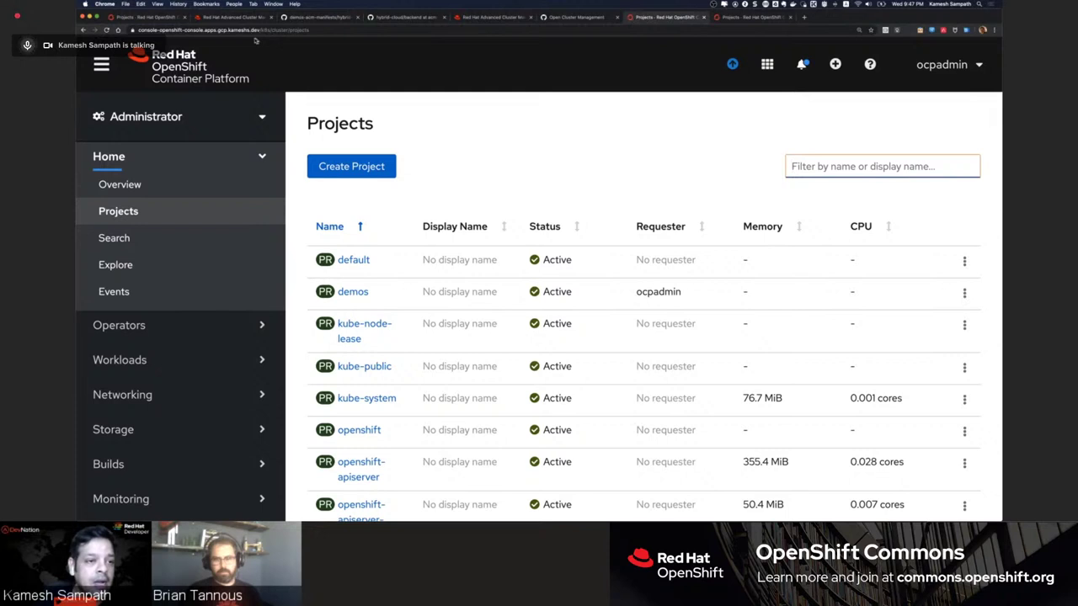
click(222, 31)
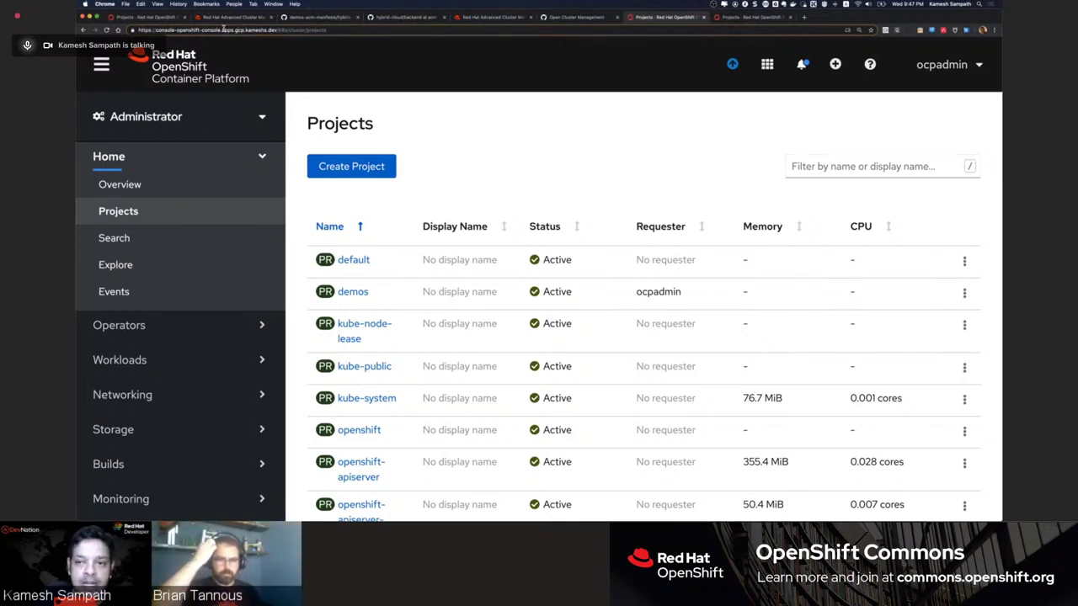
click(742, 17)
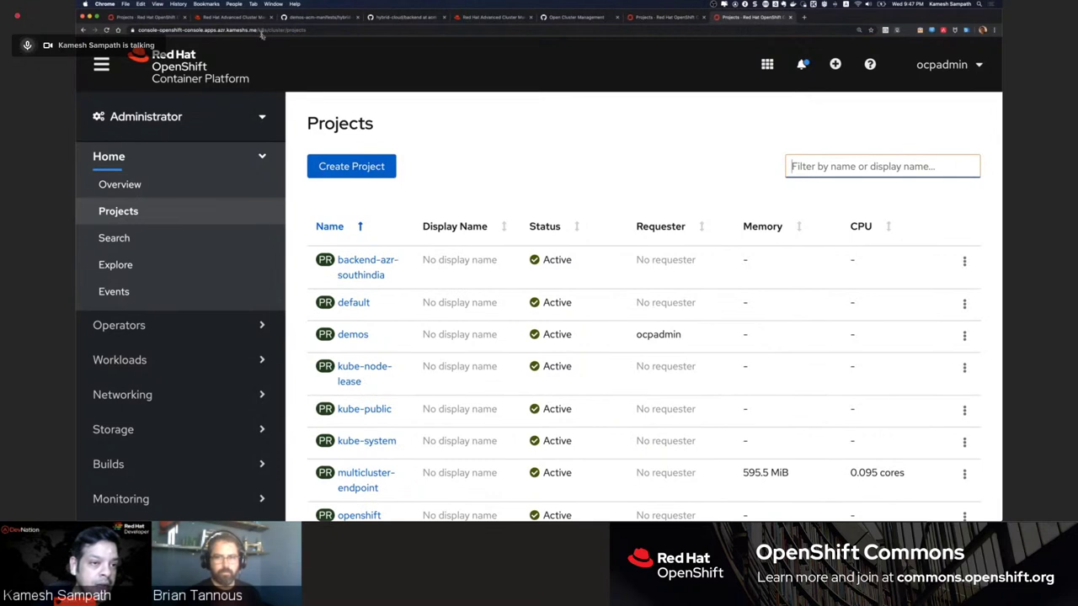
click(261, 31)
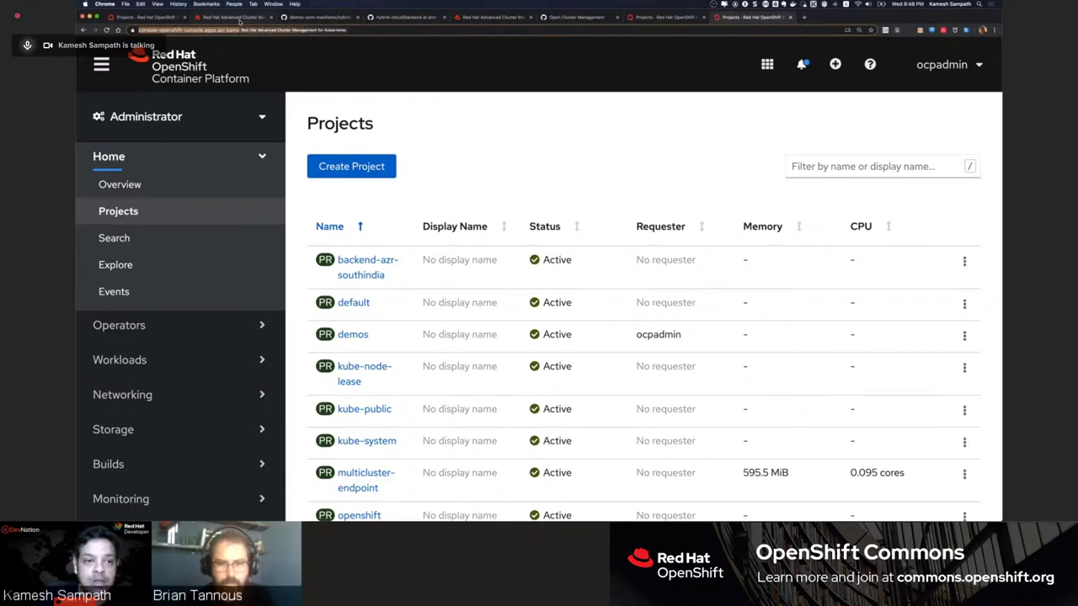
click(239, 19)
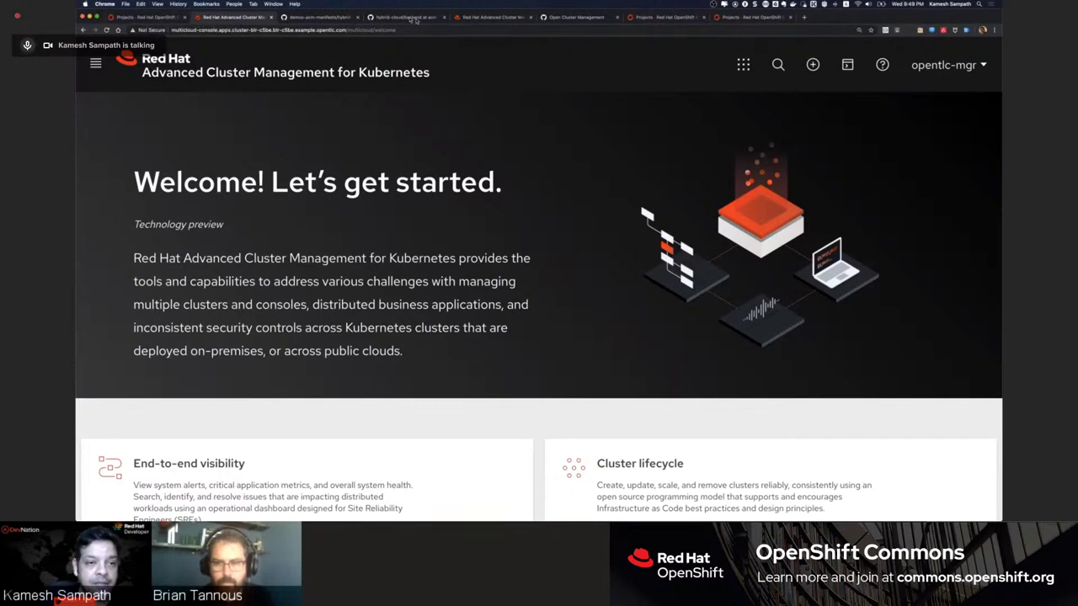
Look over the hybrid-demo manifests repository with its README and address, and the hybrid-cloud backend repository on GitHub
click(325, 16)
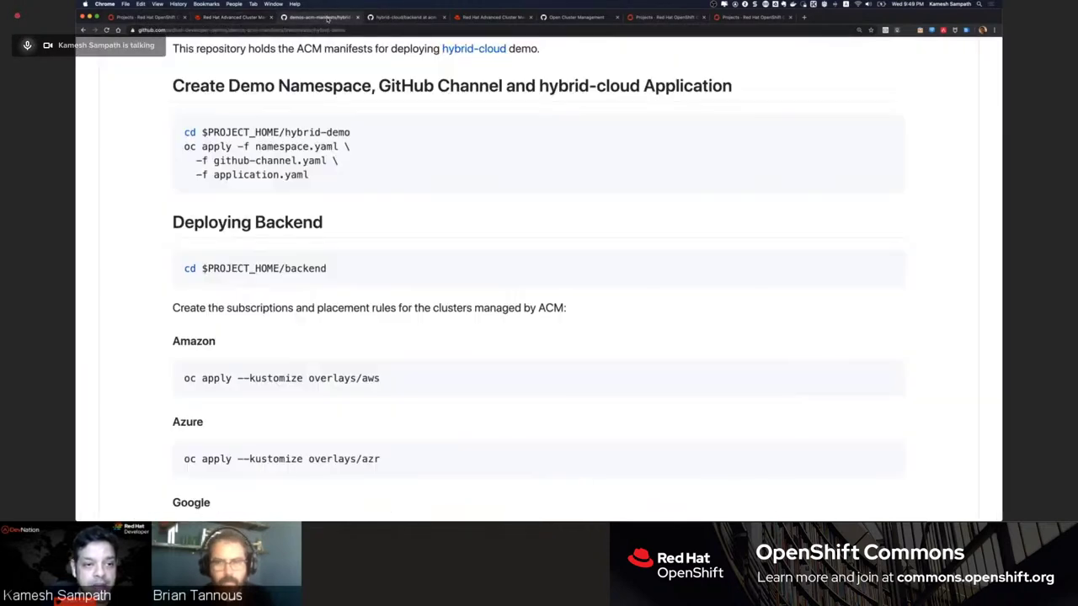
scroll(319, 70, up, 8)
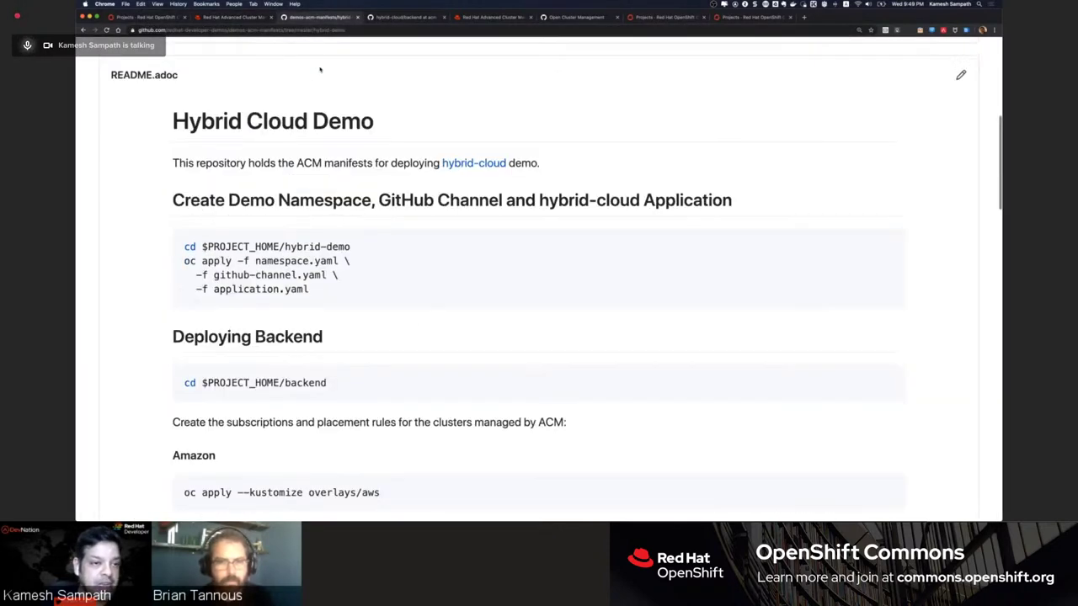
click(281, 30)
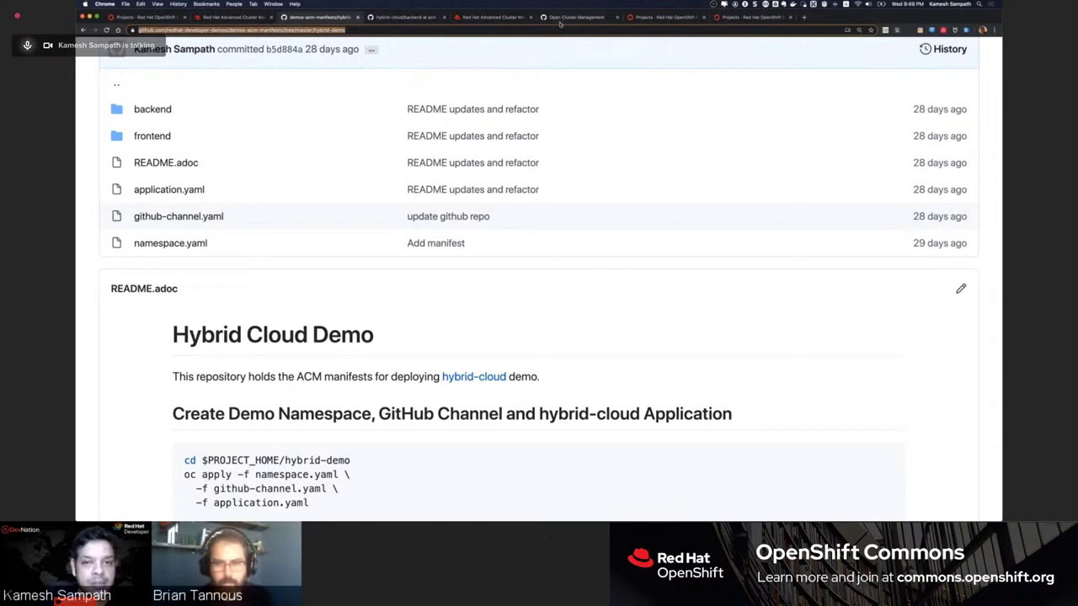
click(389, 18)
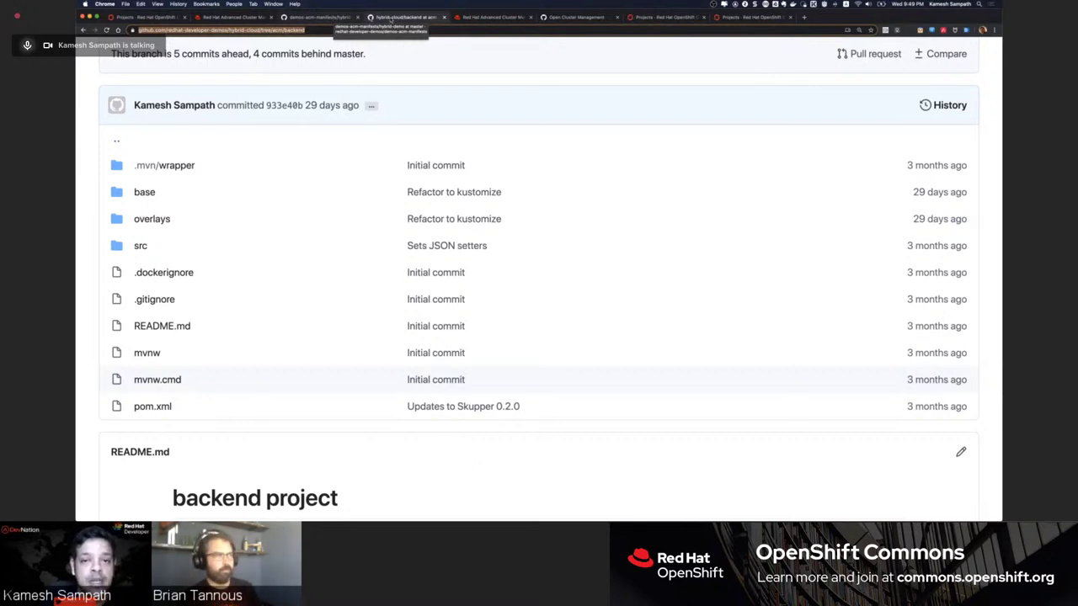
Open the pinned deploy repository from the Open Cluster Management organization on GitHub
click(575, 18)
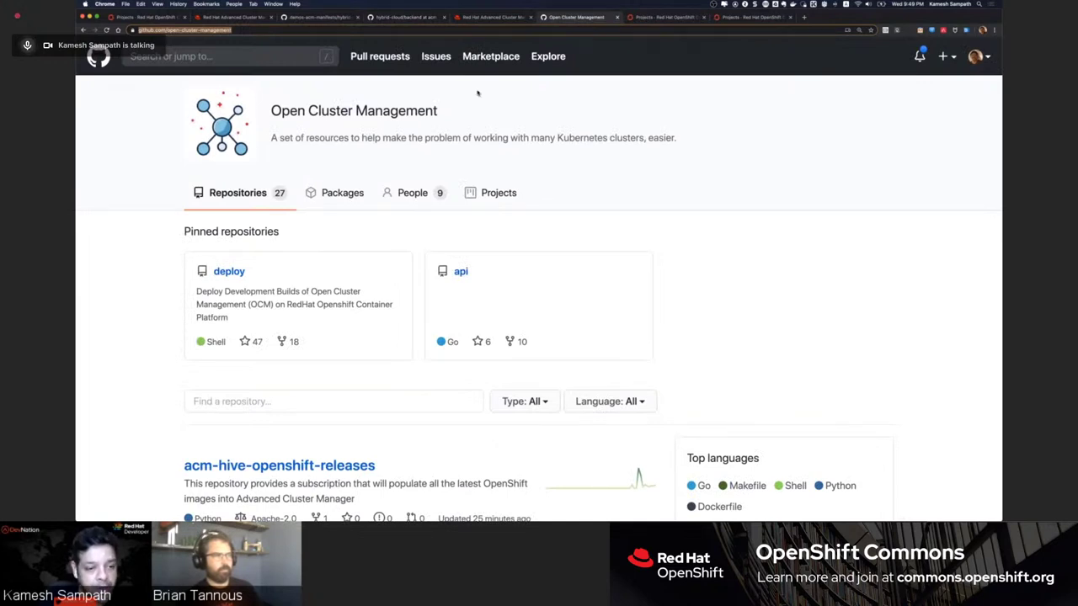
click(267, 30)
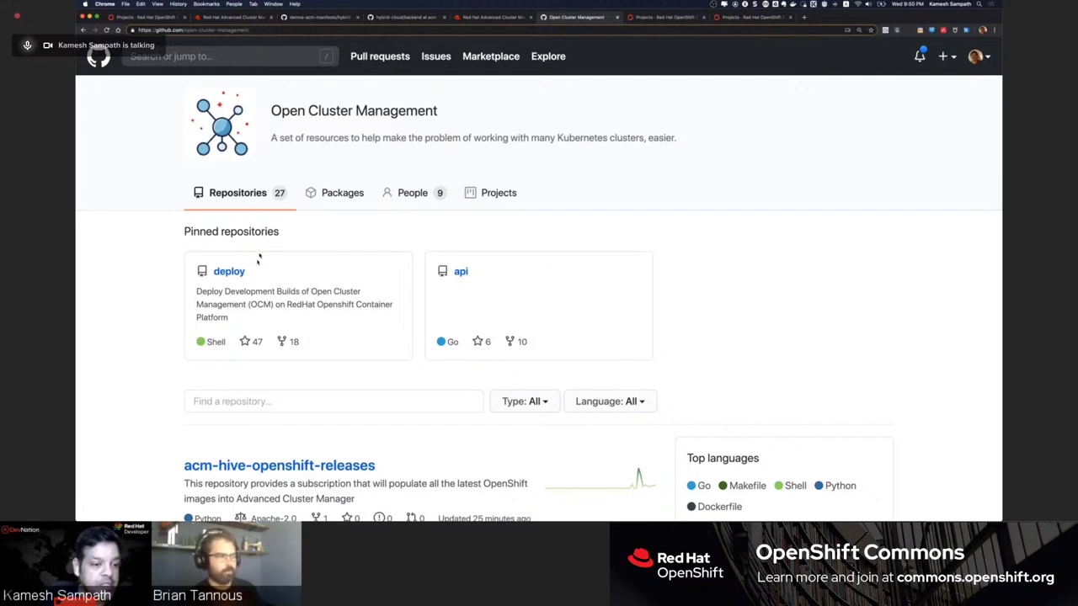
click(229, 272)
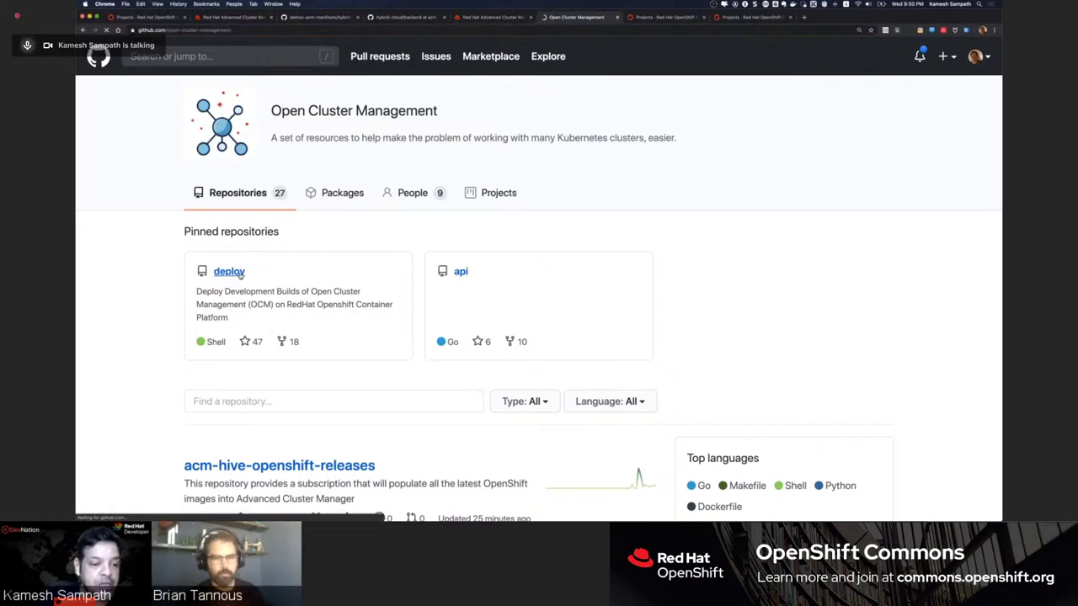
Read the deploy repository's README, covering the architecture diagram, prerequisites, repo structure and getting-started section
scroll(239, 276, down, 5)
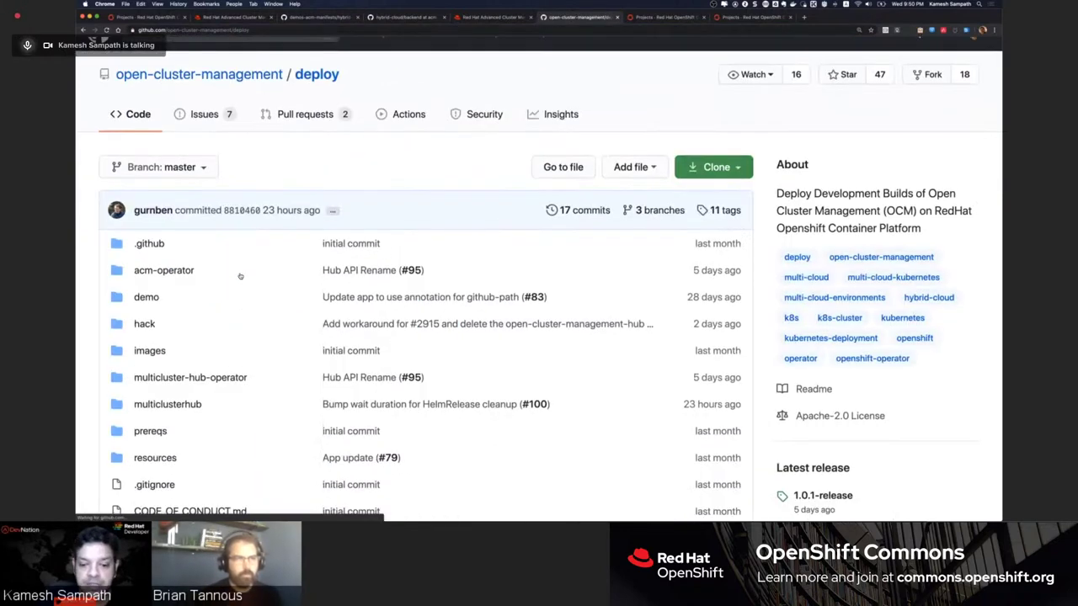
scroll(240, 276, down, 5)
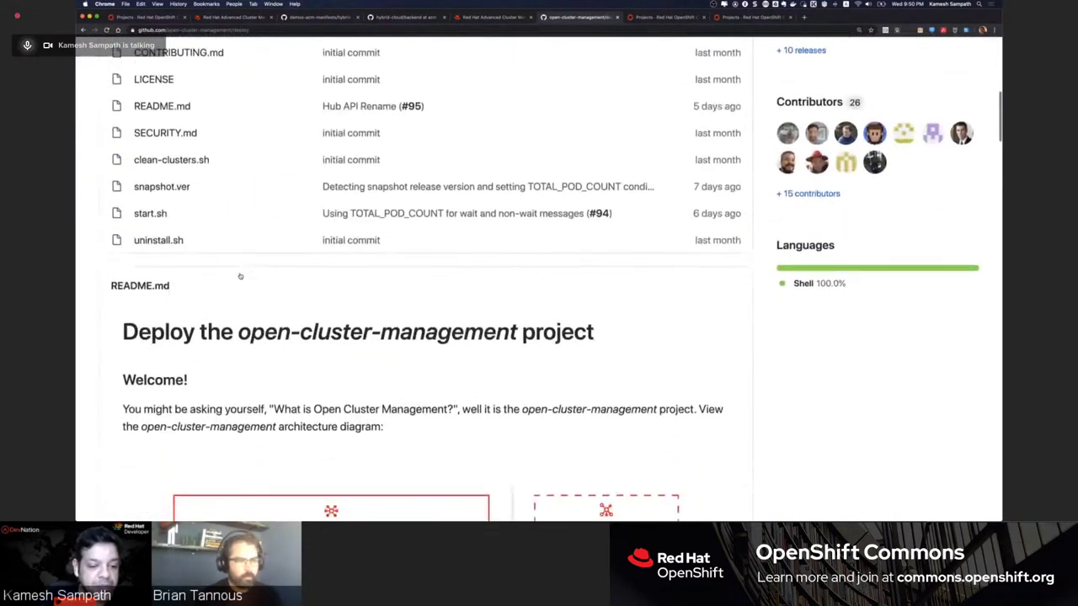
scroll(240, 276, down, 5)
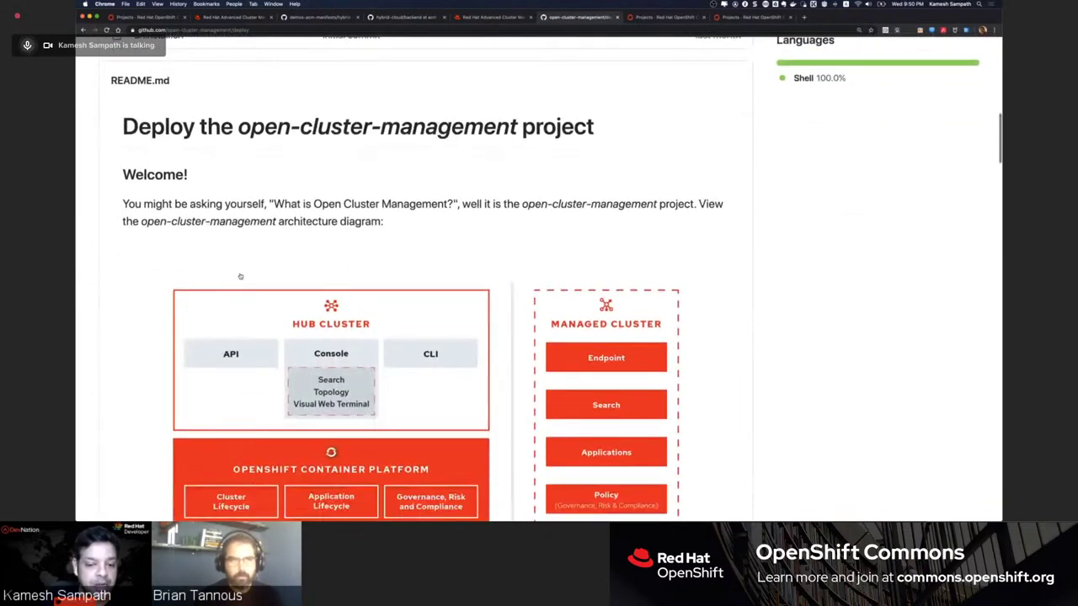
scroll(240, 276, down, 5)
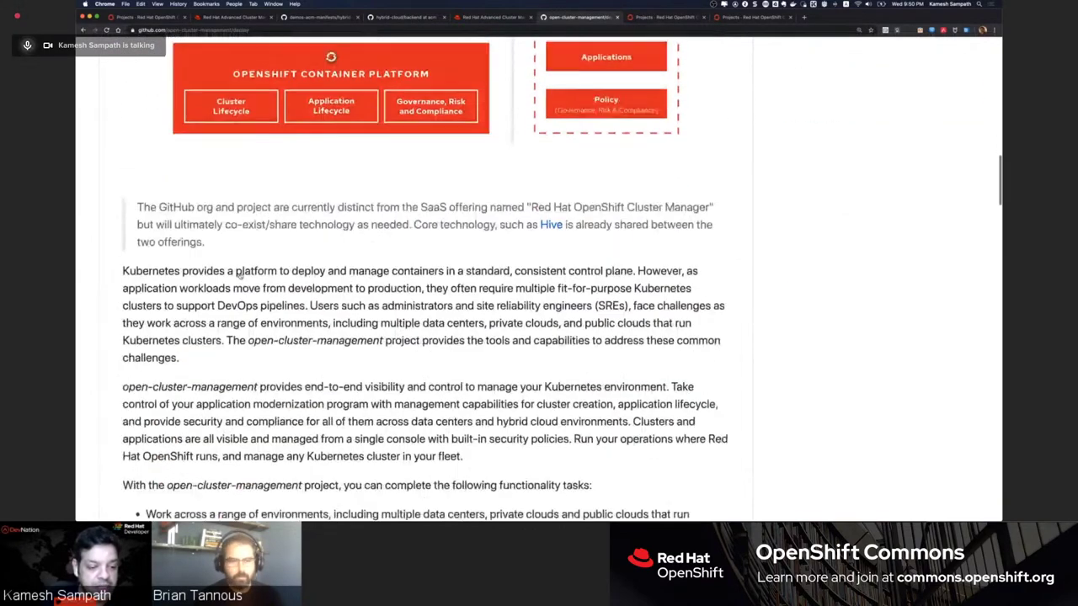
scroll(240, 276, down, 5)
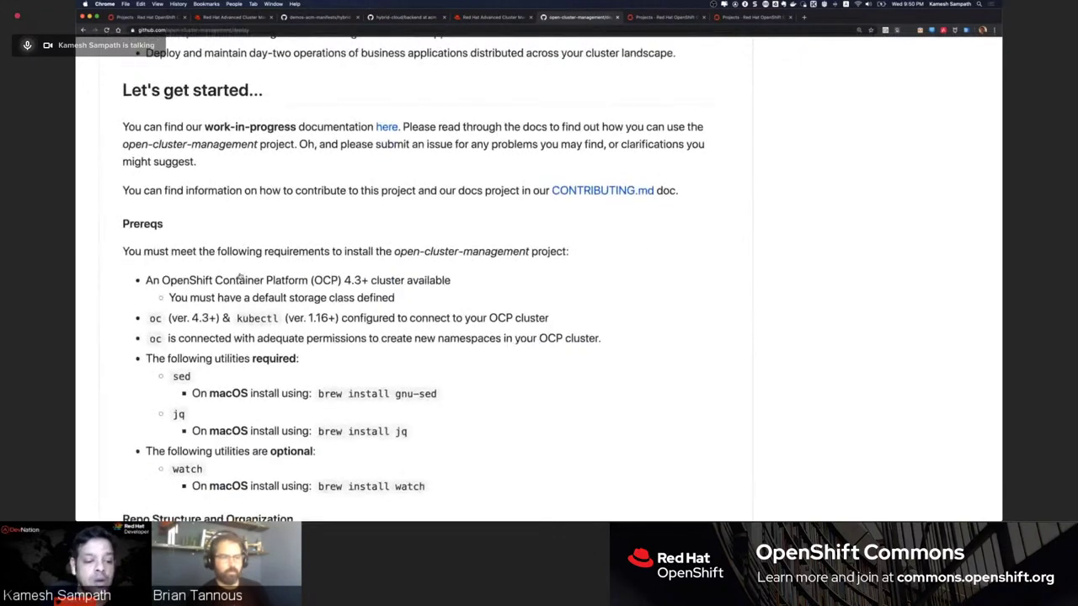
scroll(240, 276, down, 3)
scroll(240, 276, down, 5)
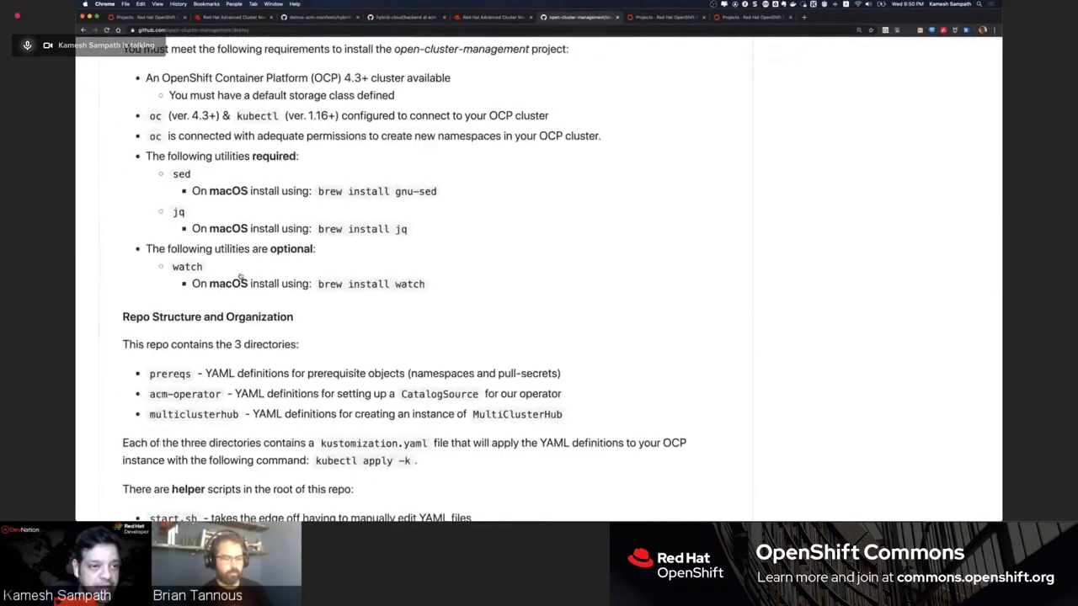
scroll(240, 276, up, 5)
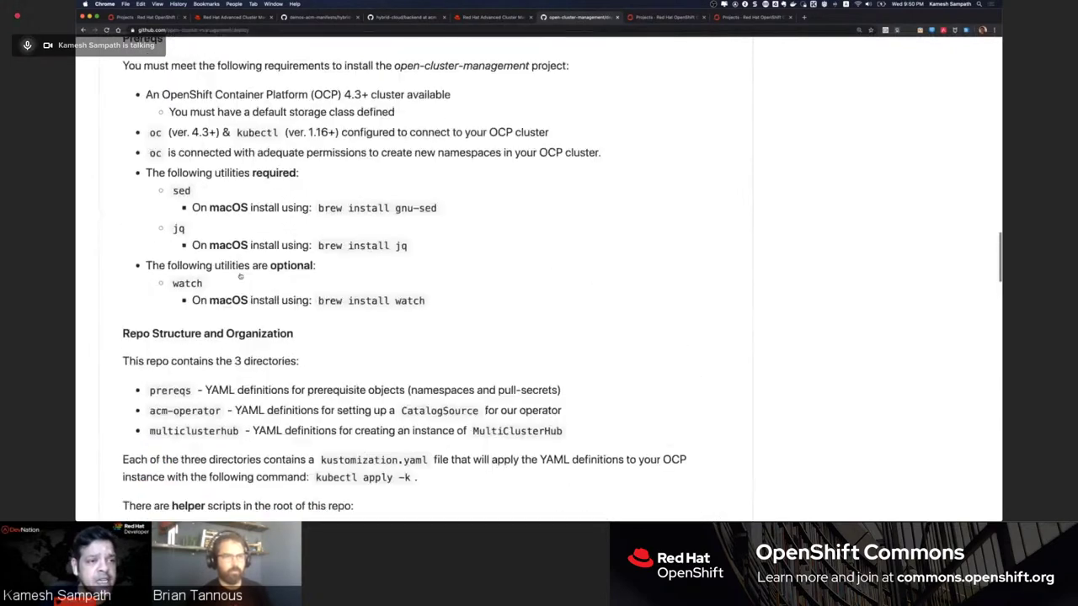
scroll(240, 276, up, 6)
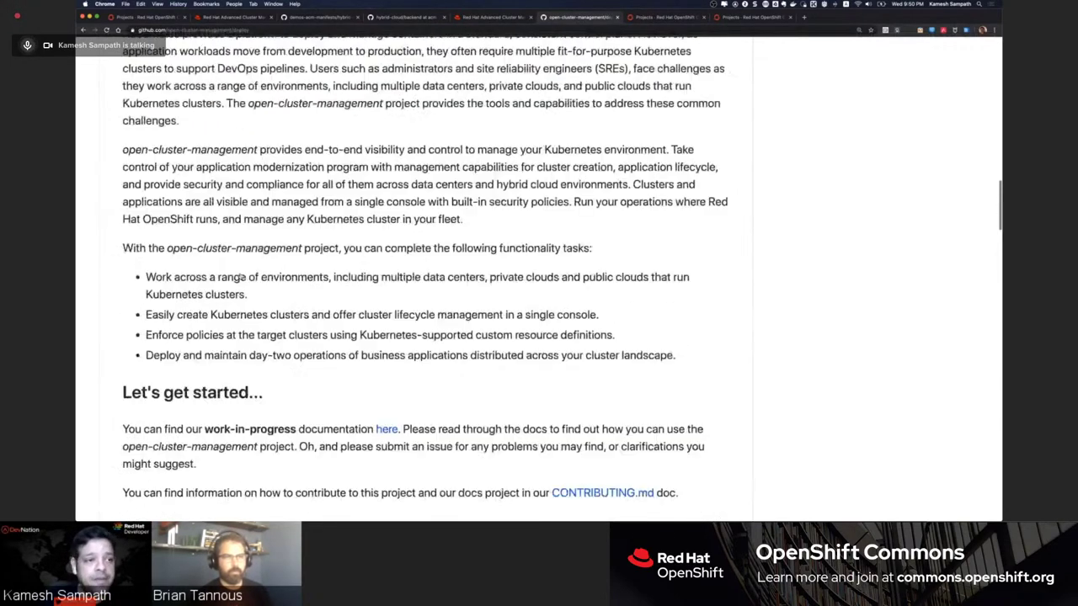
On the hub cluster's OpenShift console, filter the OperatorHub catalog by the keyword "Ad"
click(158, 17)
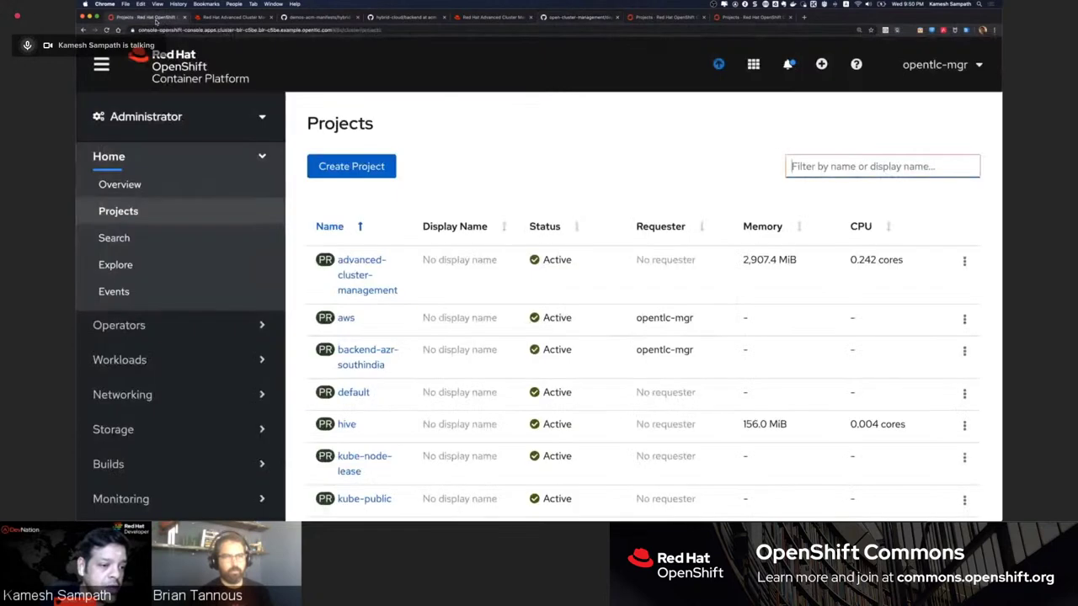
click(165, 327)
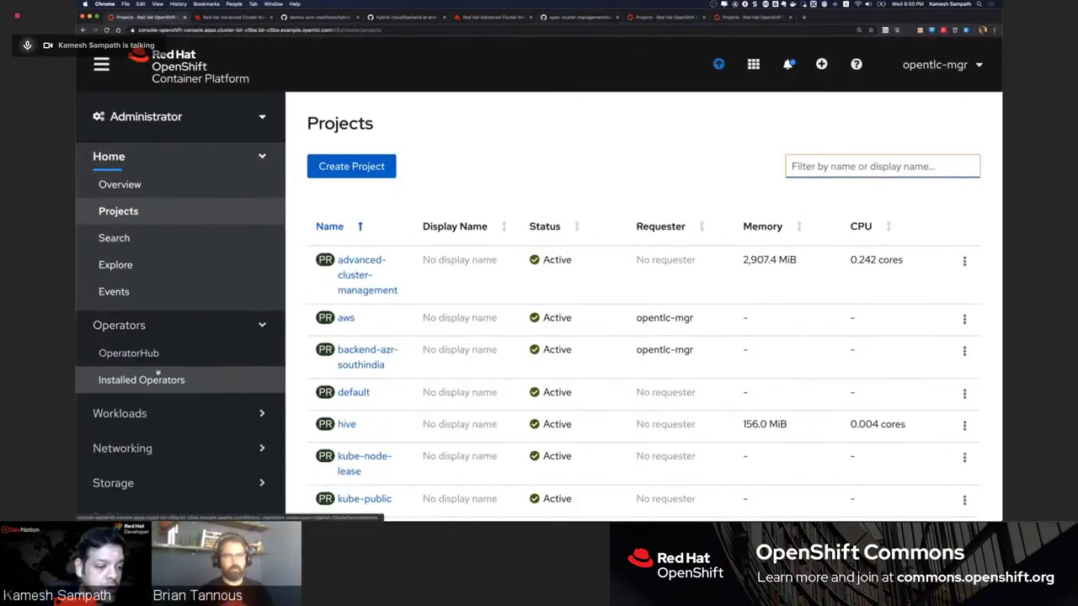
click(159, 354)
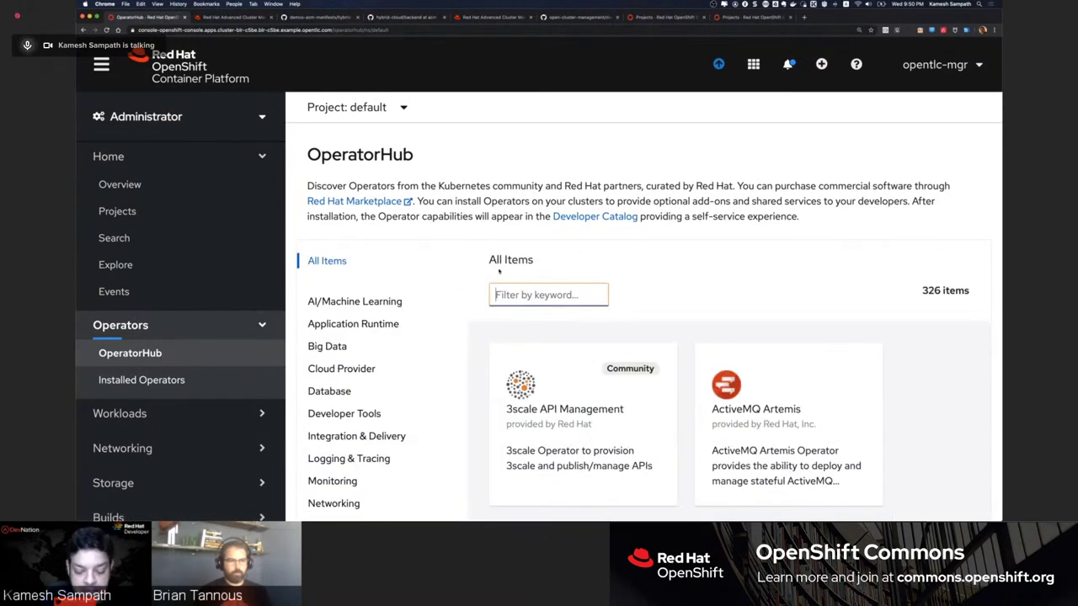
text(AC)
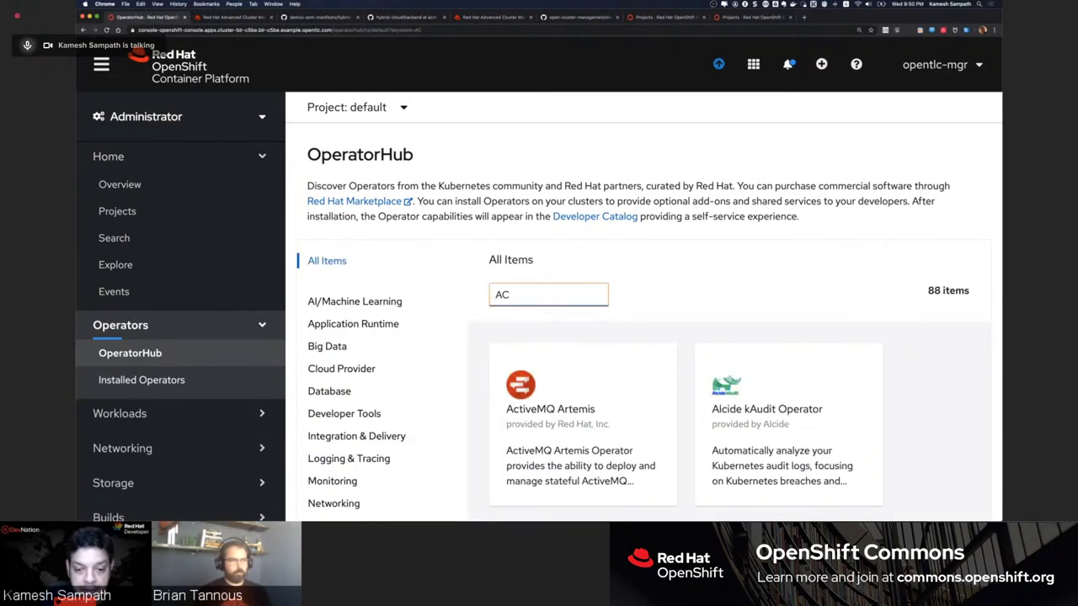
key(BackSpace)
text(ad)
key(BackSpace)
key(BackSpace)
text(d)
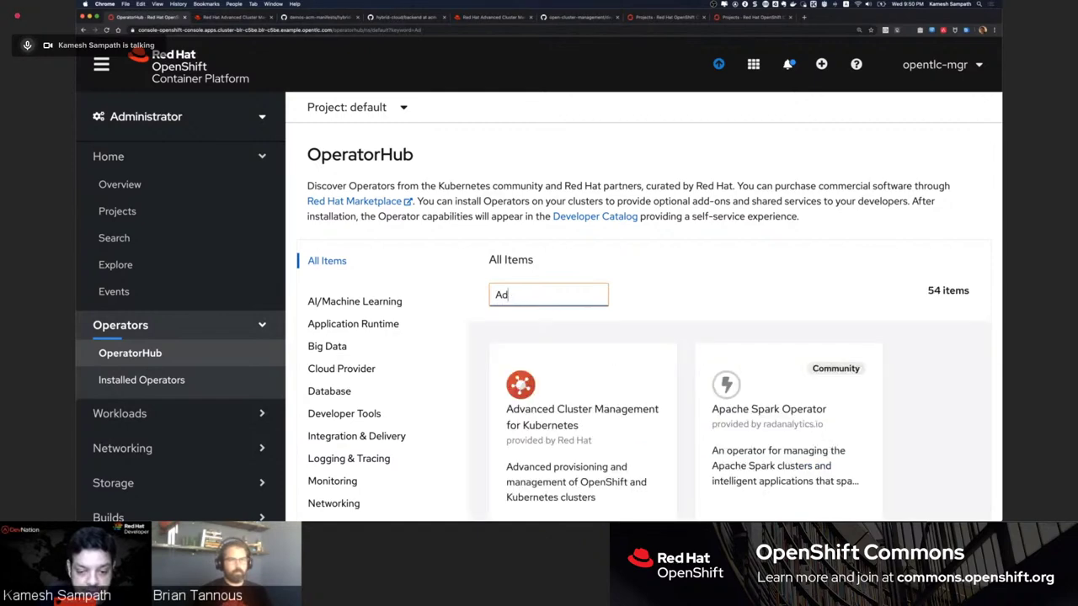
Read the Advanced Cluster Management for Kubernetes operator's description and install instructions, and close its details
click(625, 425)
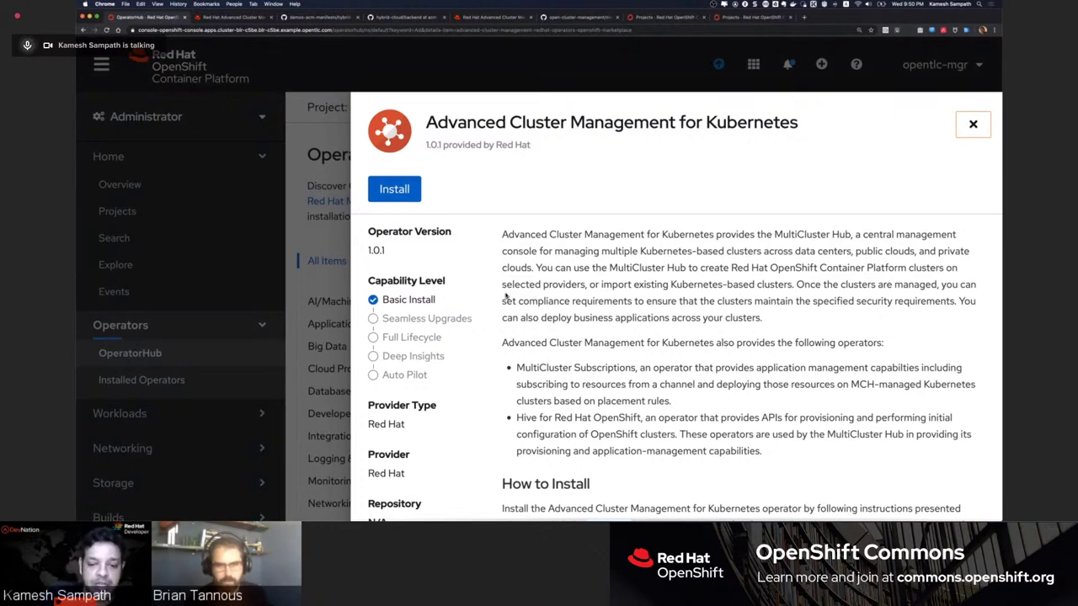
scroll(490, 465, down, 5)
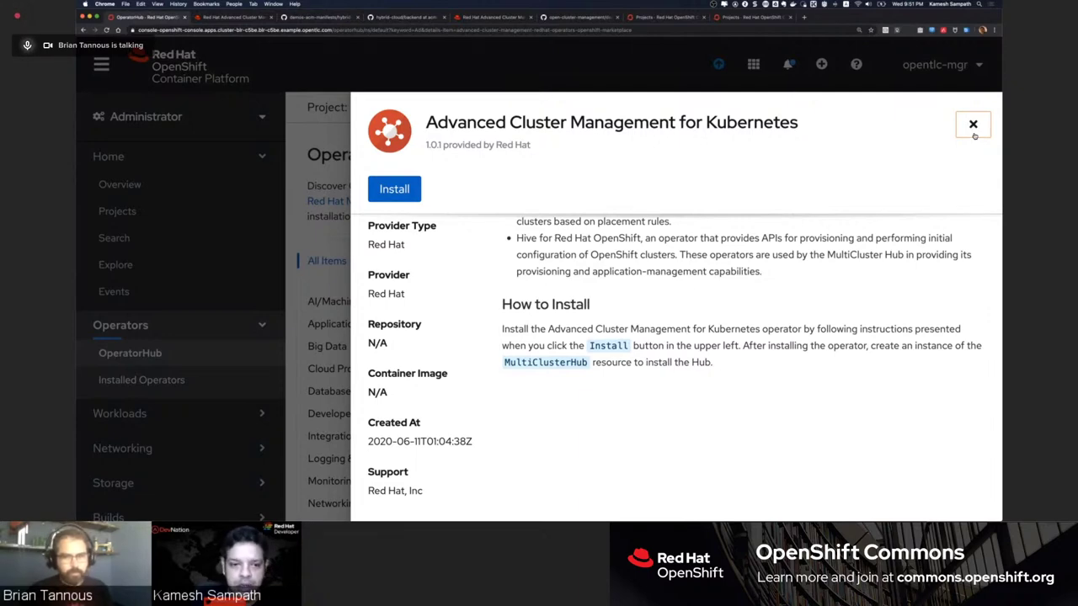
click(972, 126)
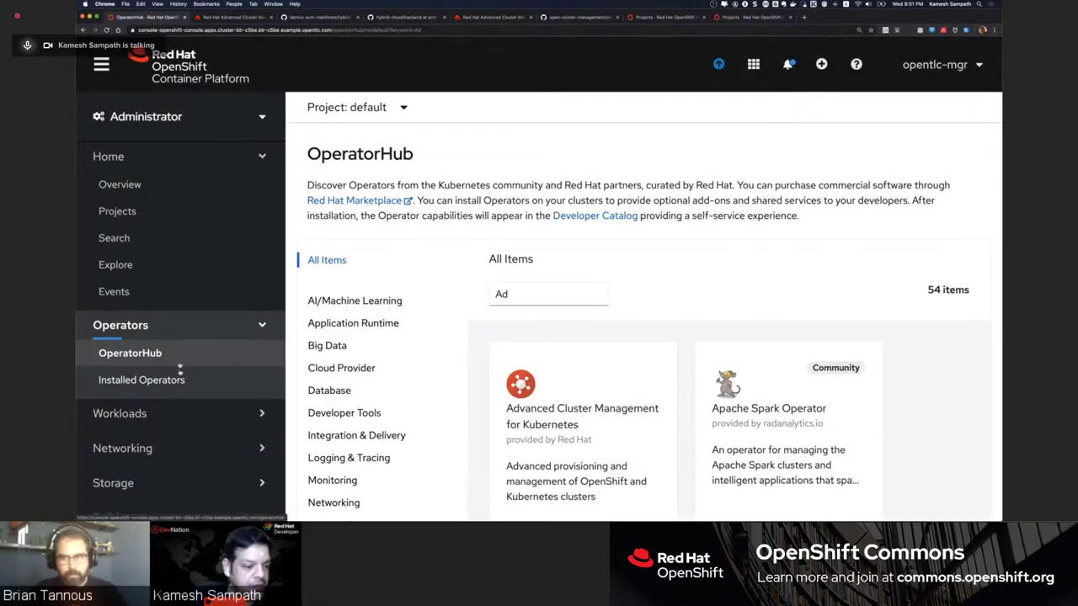
Show the installed operators for the advanced-cluster-management project
click(174, 380)
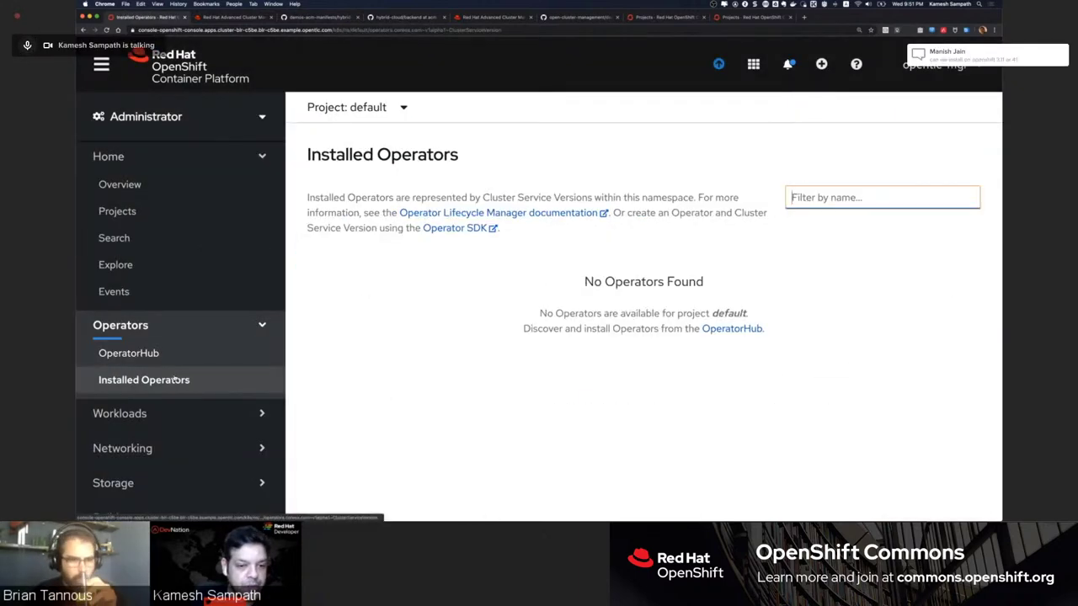
click(380, 109)
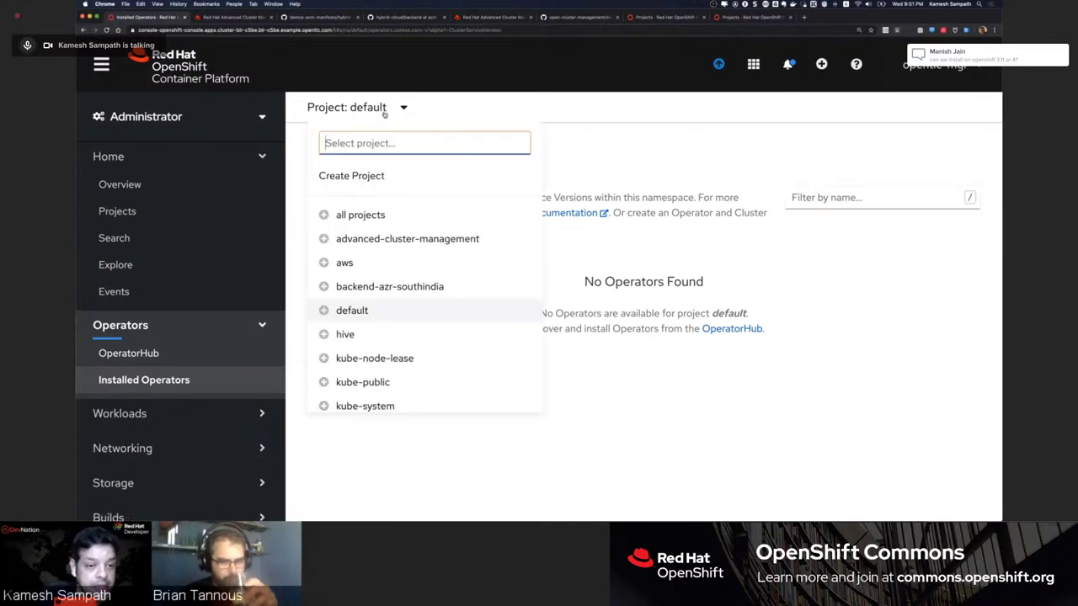
click(387, 237)
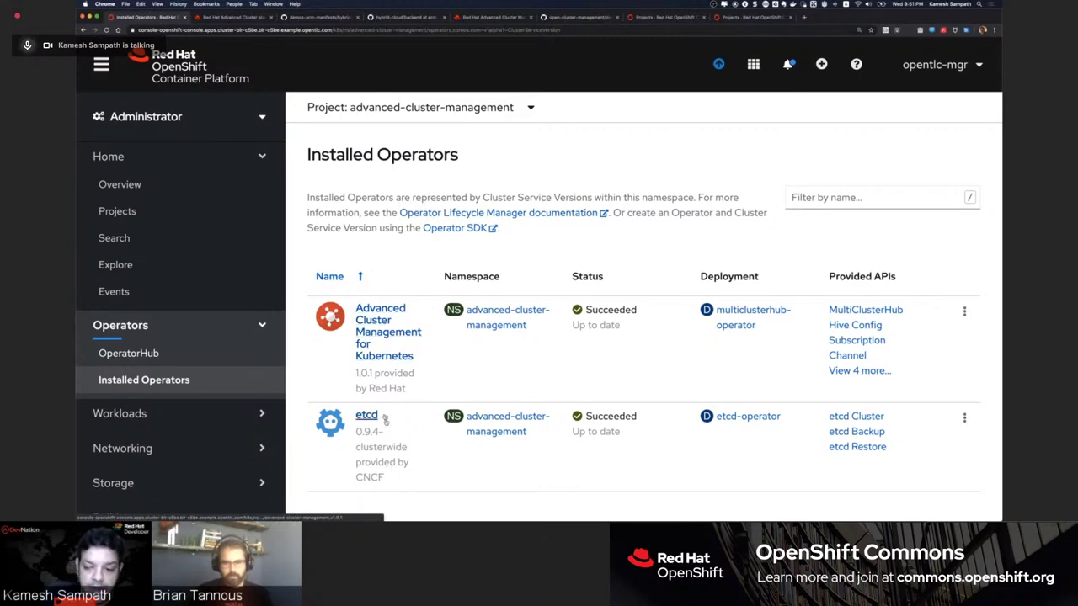
Open the creation form for a new MultiClusterHub from the installed Advanced Cluster Management for Kubernetes operator
click(378, 315)
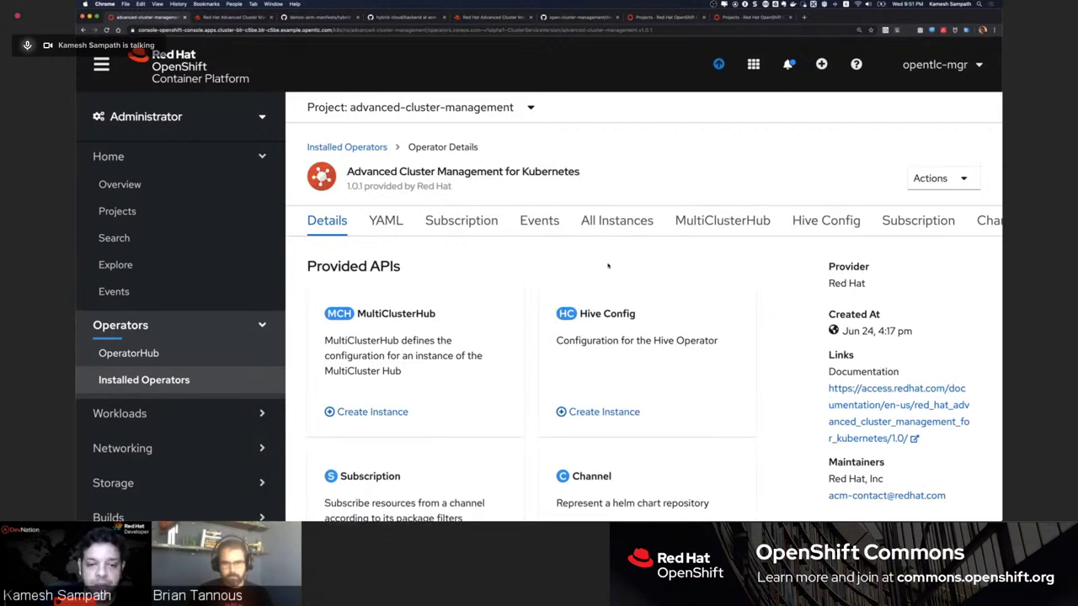
click(722, 221)
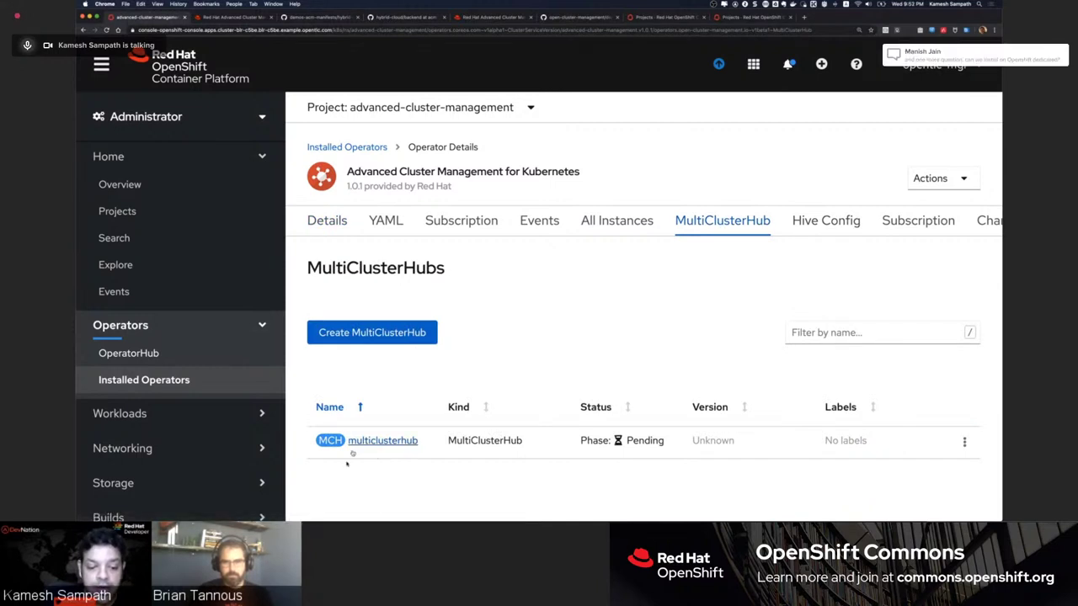
click(389, 334)
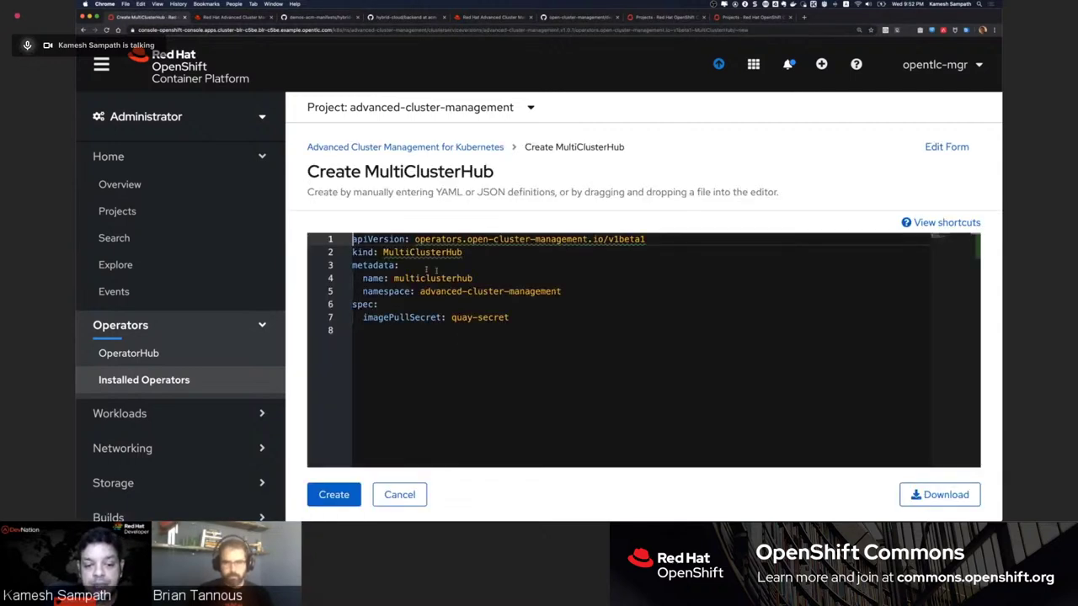
Highlight the quay-secret image pull secret in the MultiClusterHub YAML and cancel the creation
click(452, 318)
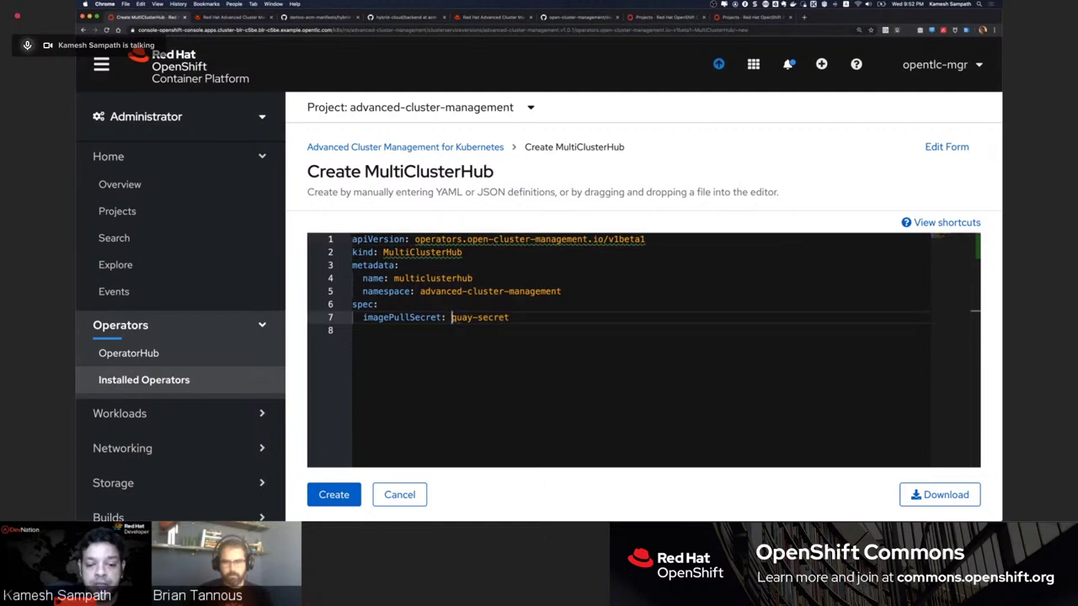
drag(452, 318, 511, 318)
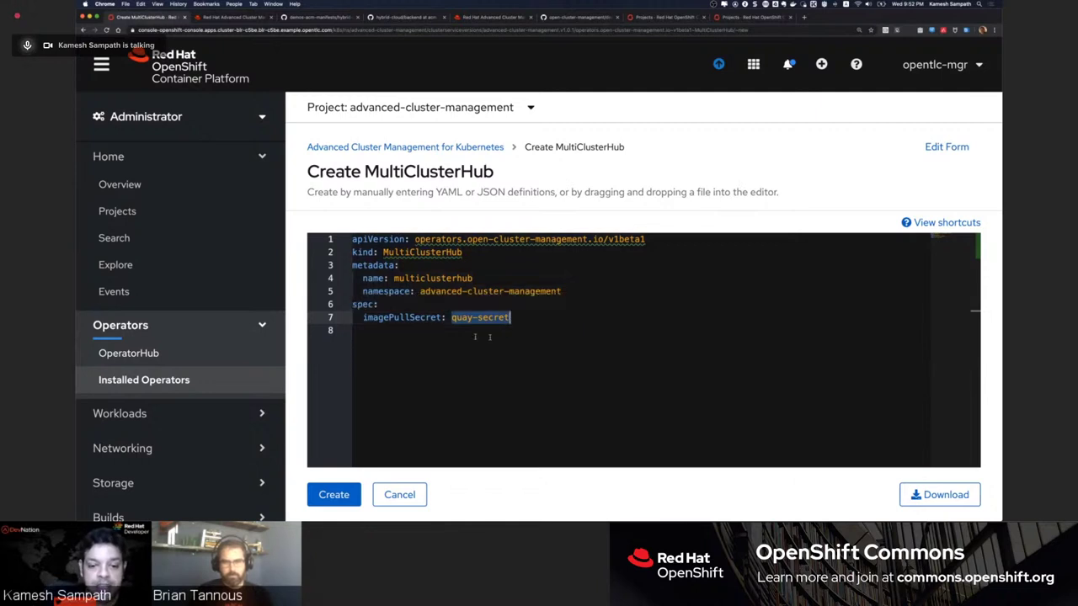
click(412, 498)
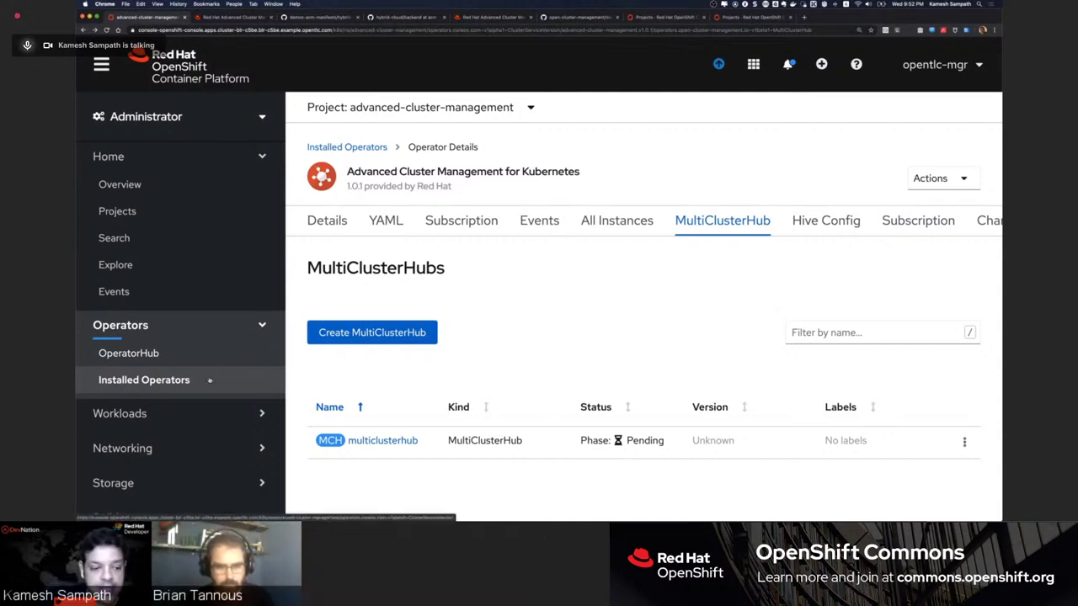
Show the pods of the advanced-cluster-management project and highlight their item count
click(210, 380)
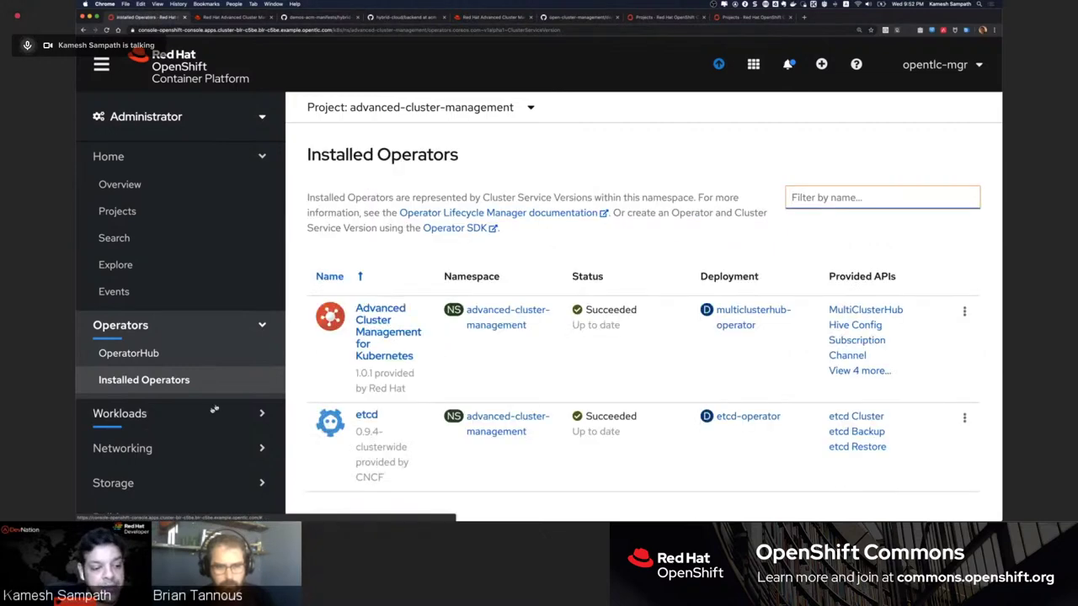
click(215, 411)
click(165, 441)
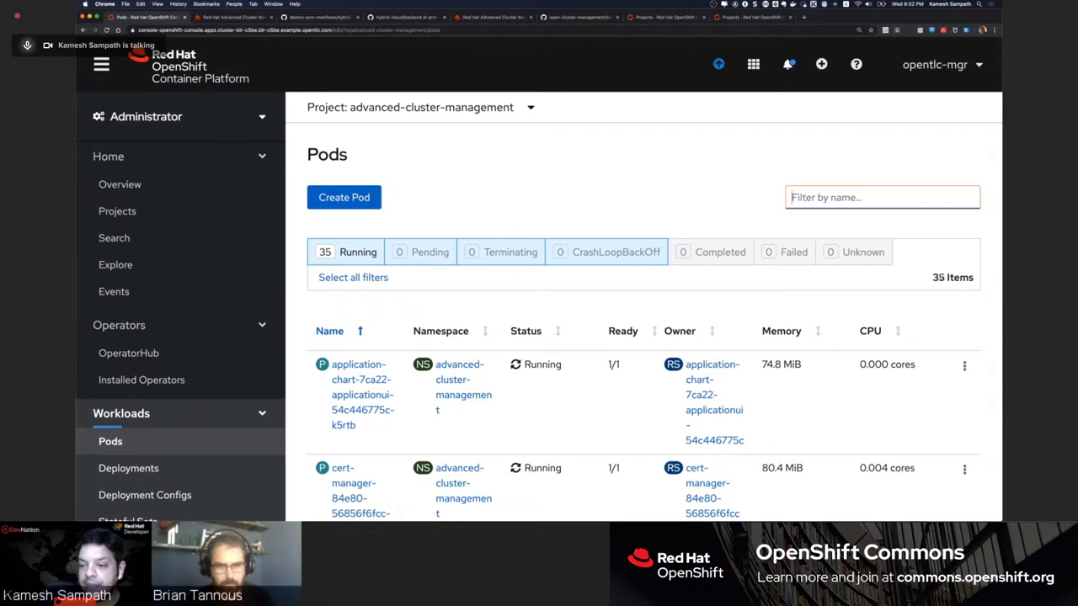
double_click(938, 277)
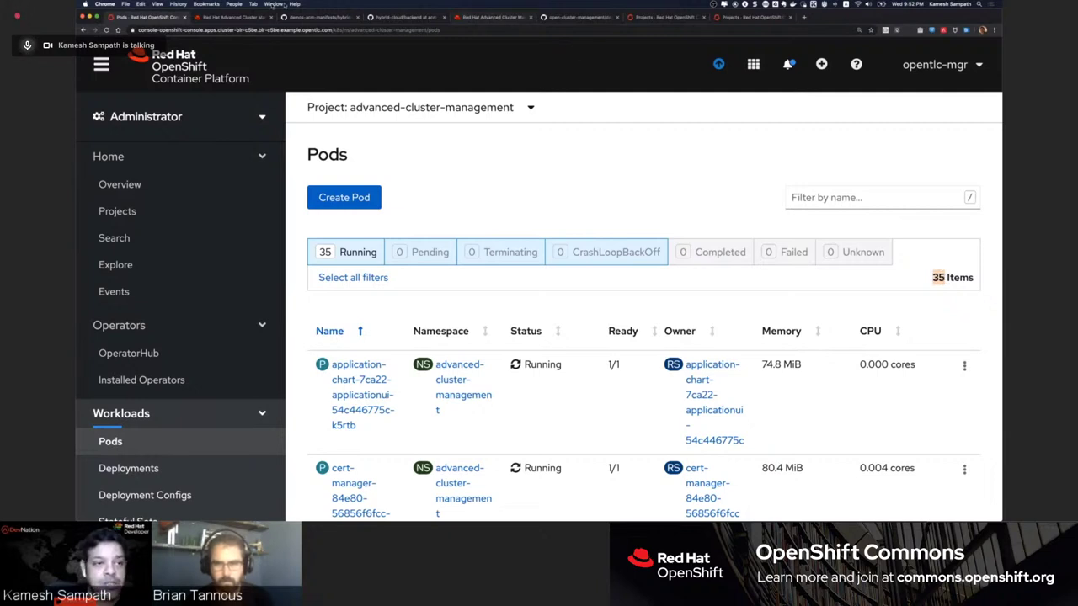
Show the networking routes of the advanced-cluster-management project
scroll(197, 224, down, 6)
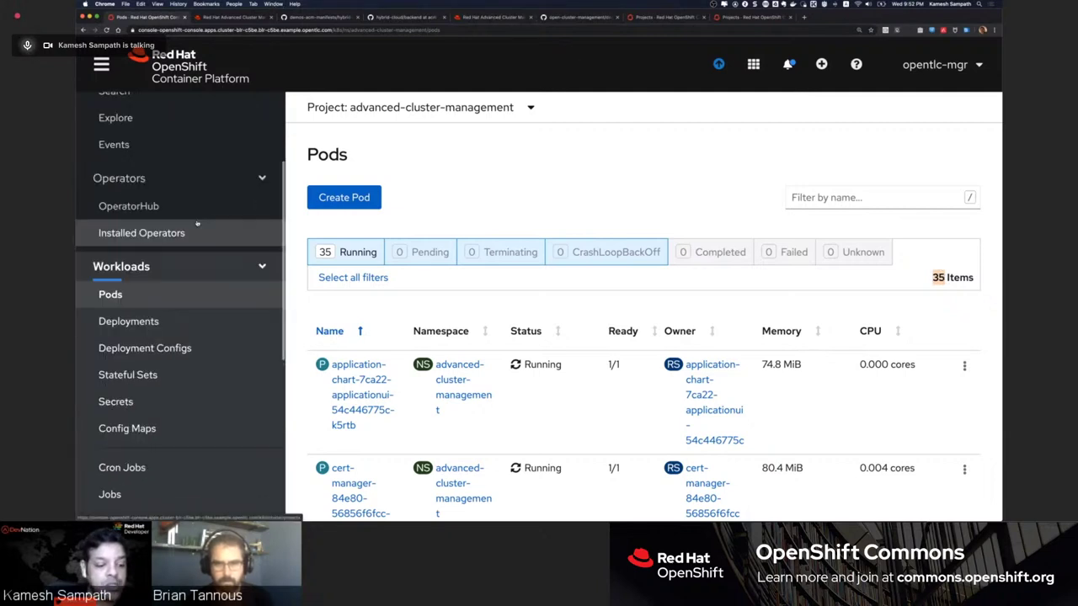
scroll(197, 224, down, 5)
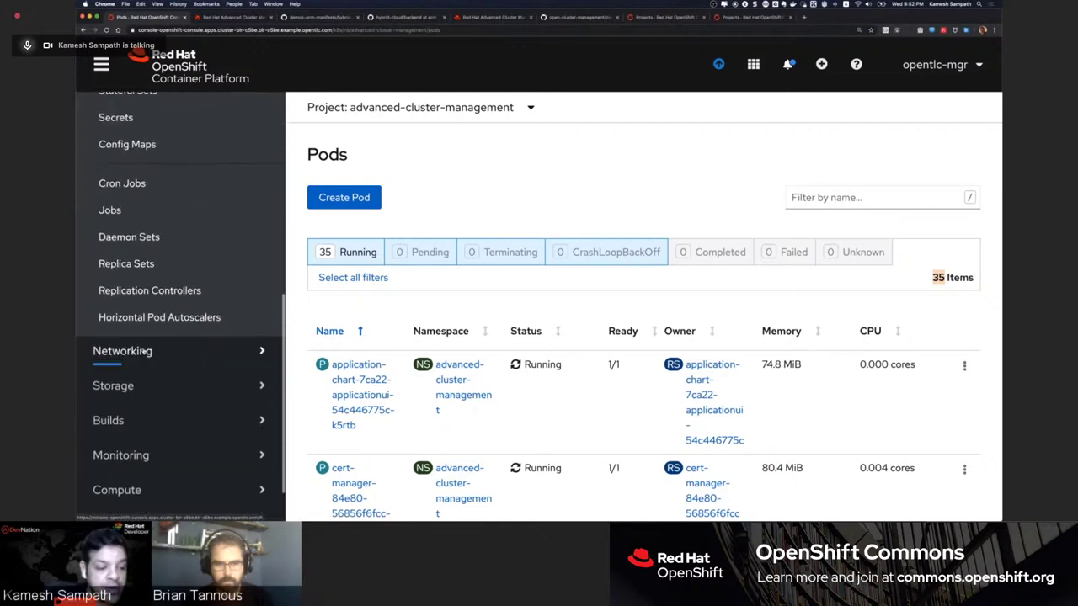
click(126, 350)
click(126, 406)
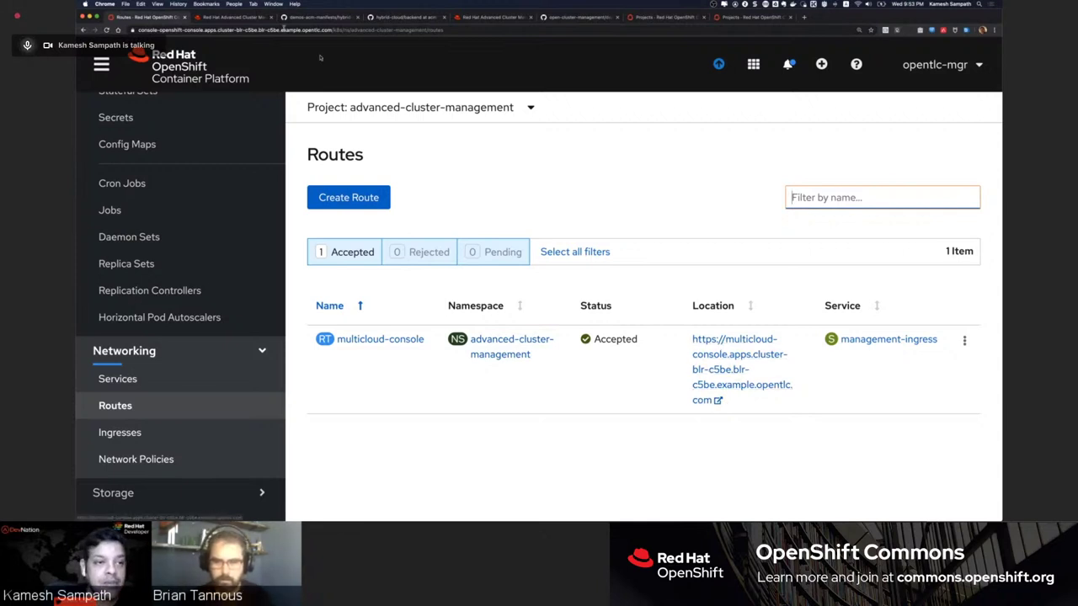
Switch to the Advanced Cluster Management console and show the overview of the observed environments
click(238, 17)
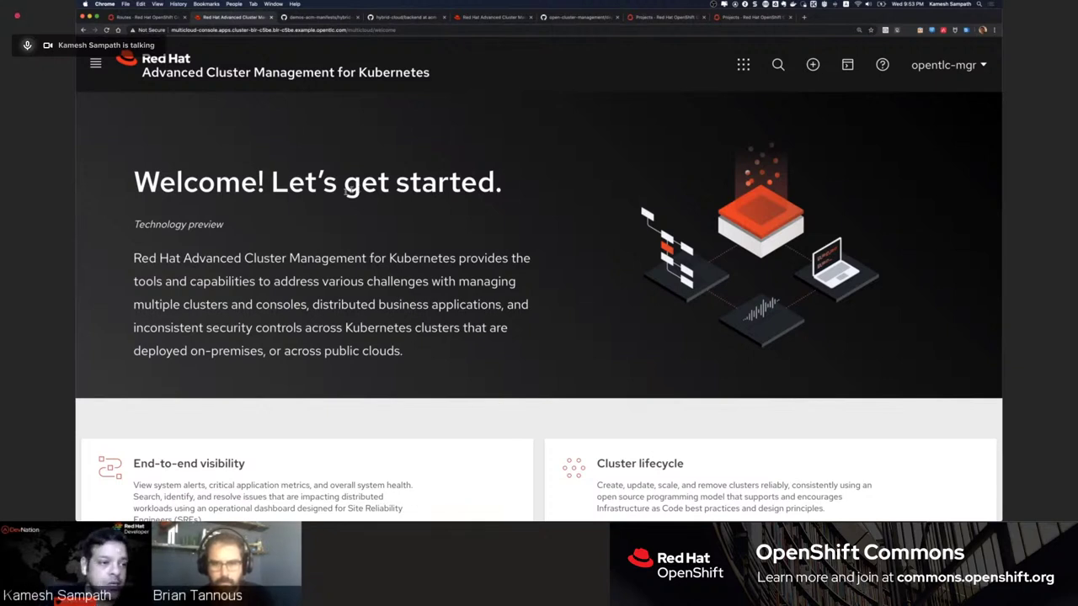
click(95, 65)
click(182, 148)
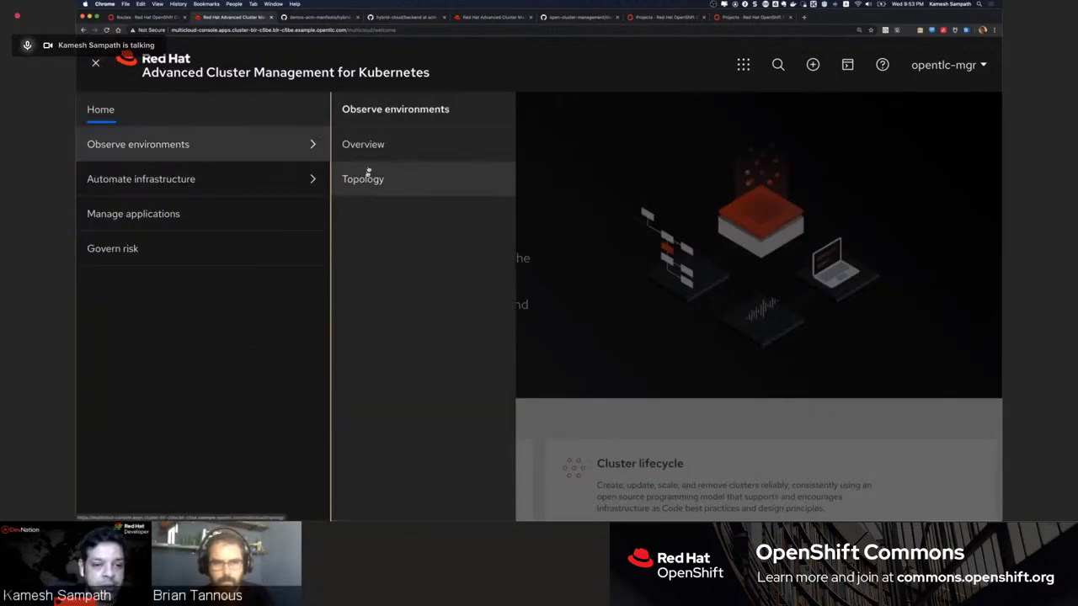
click(376, 152)
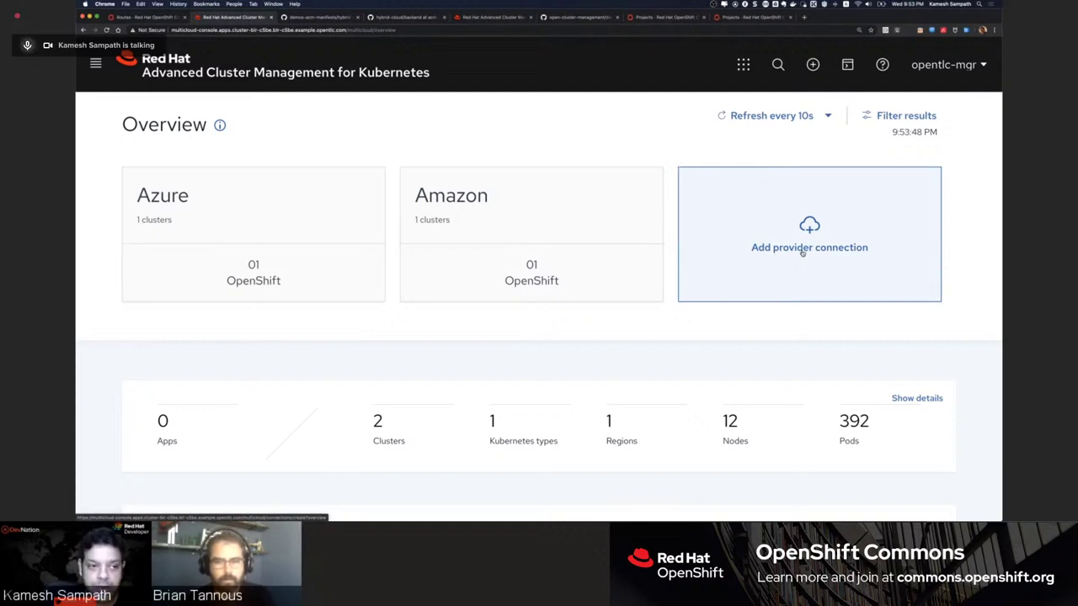
Show the list of managed clusters under the infrastructure automation area
click(95, 64)
mouse_move(173, 179)
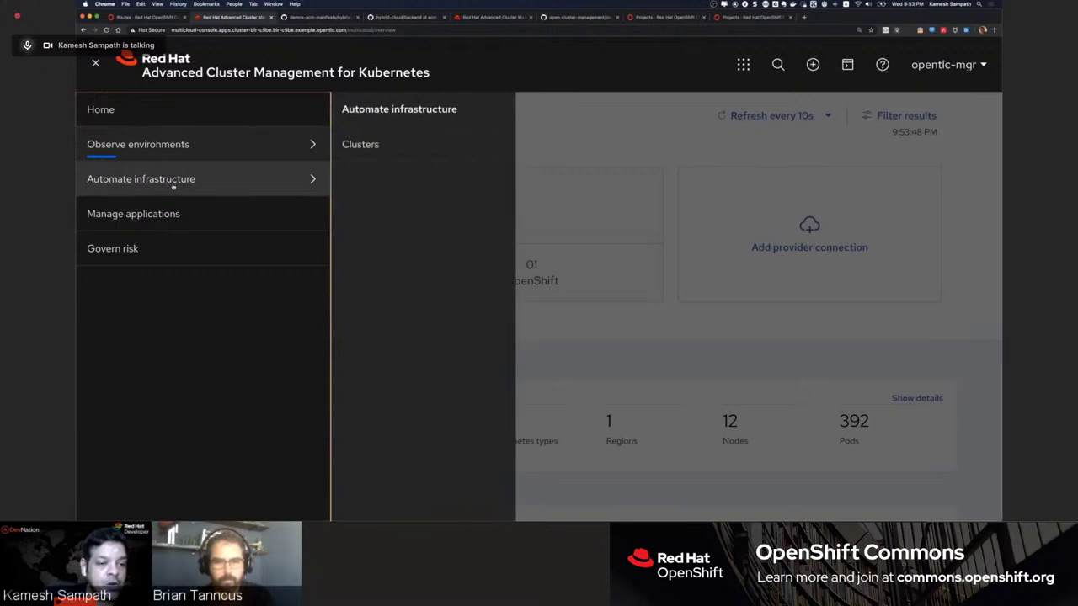
click(362, 145)
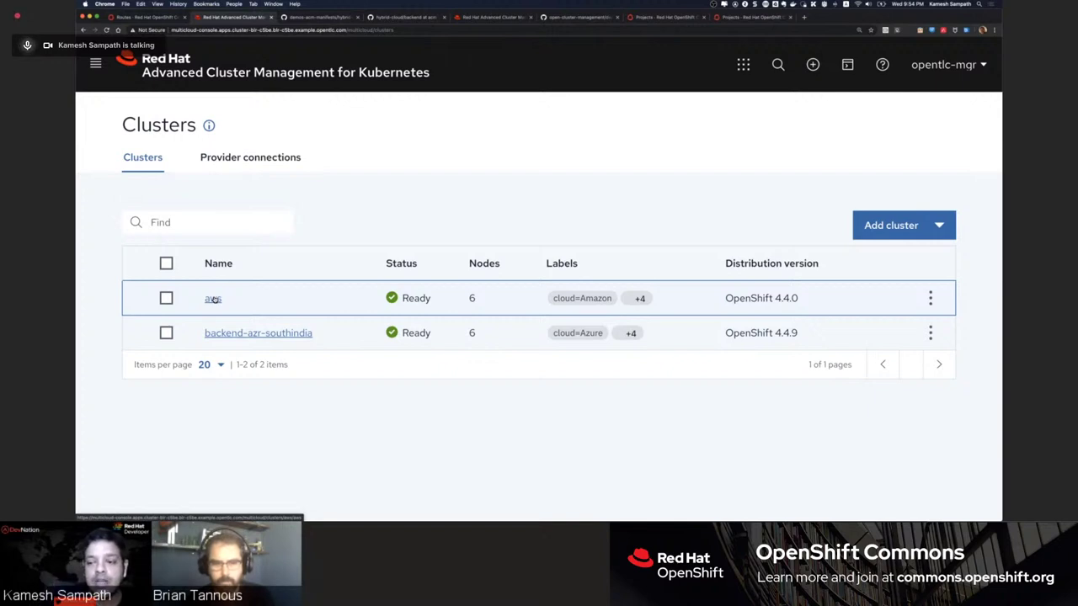
Open the form for creating a new cluster and review its cluster name, base DNS domain, distribution and infrastructure platform fields
click(940, 226)
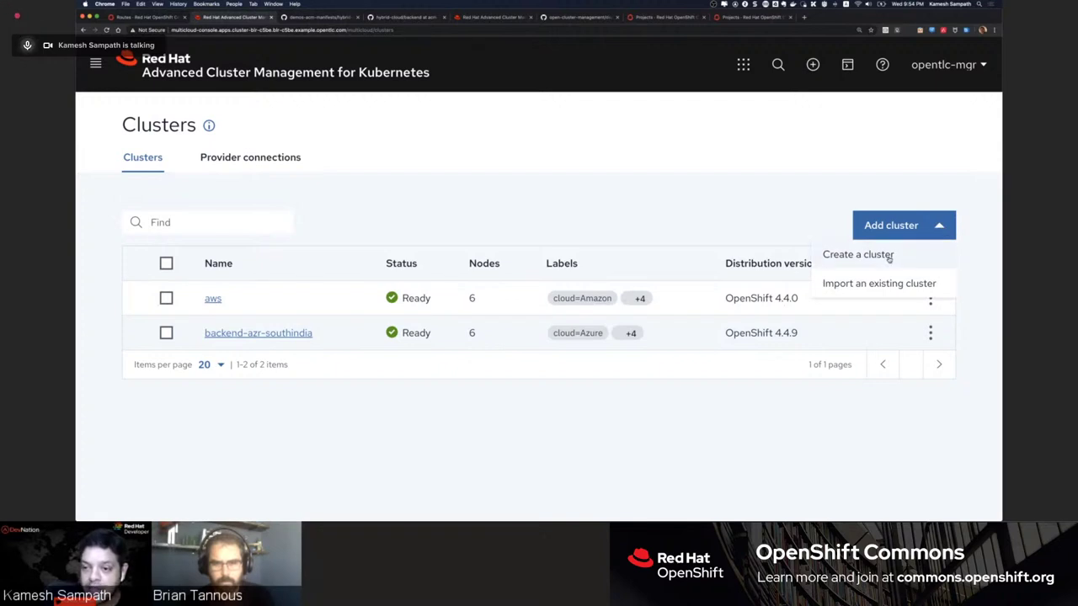
click(887, 258)
scroll(682, 298, down, 1)
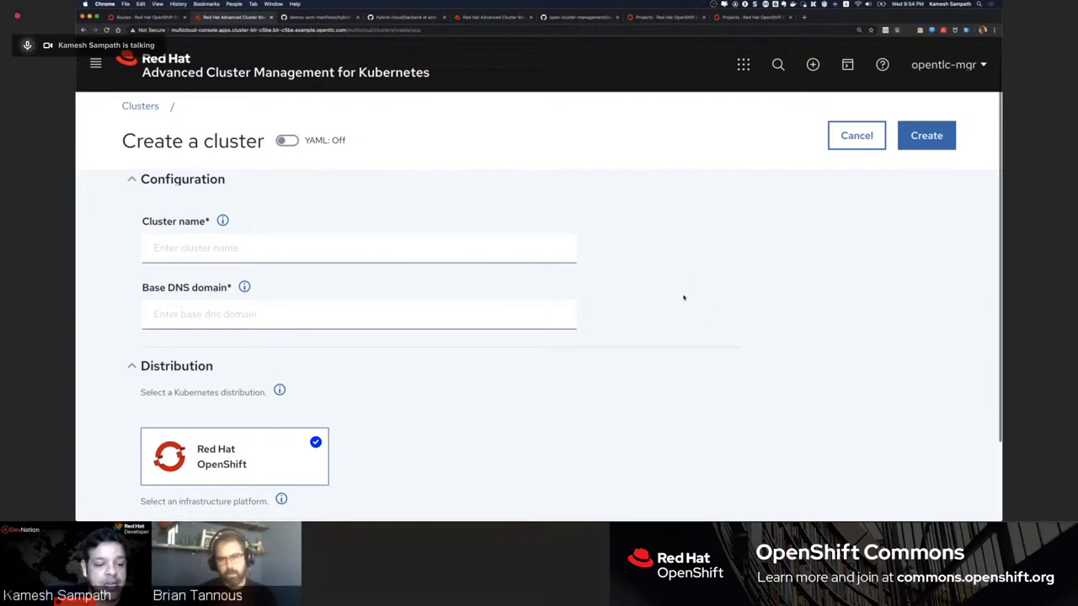
click(190, 247)
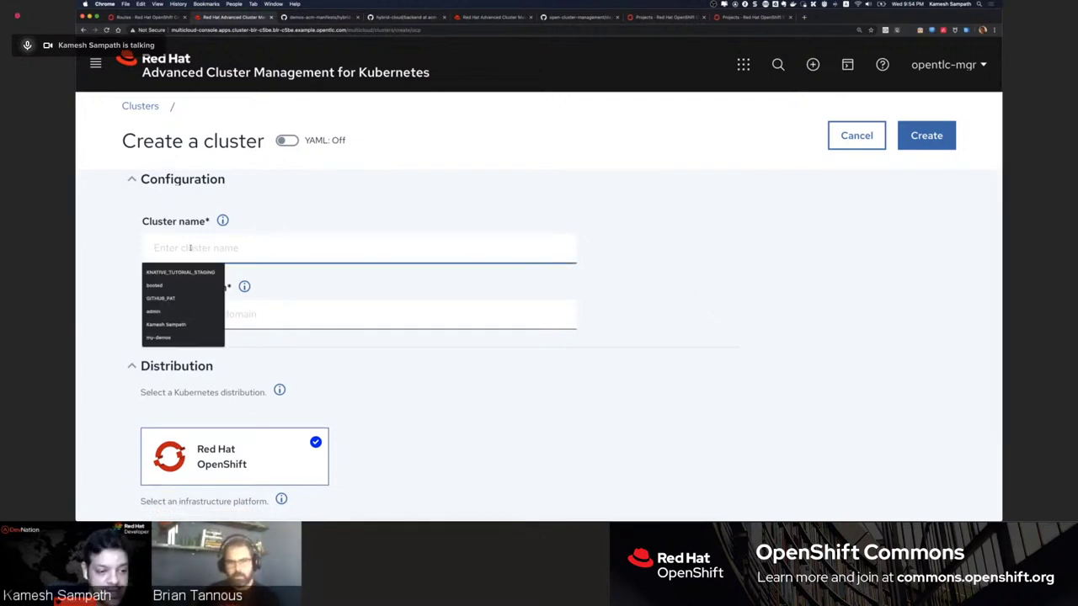
click(286, 314)
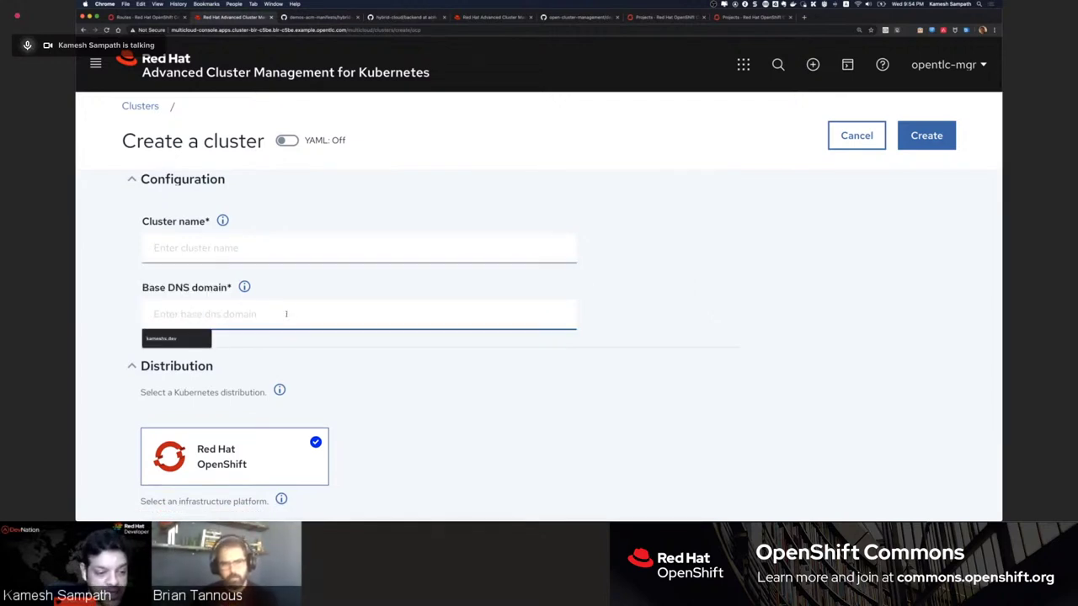
scroll(343, 382, down, 1)
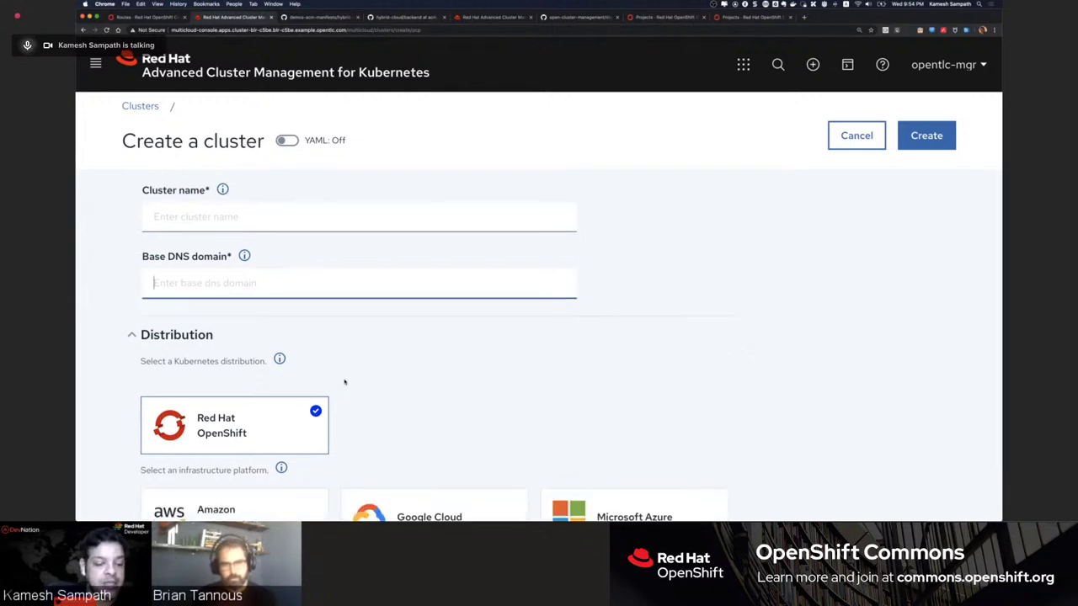
scroll(344, 382, down, 2)
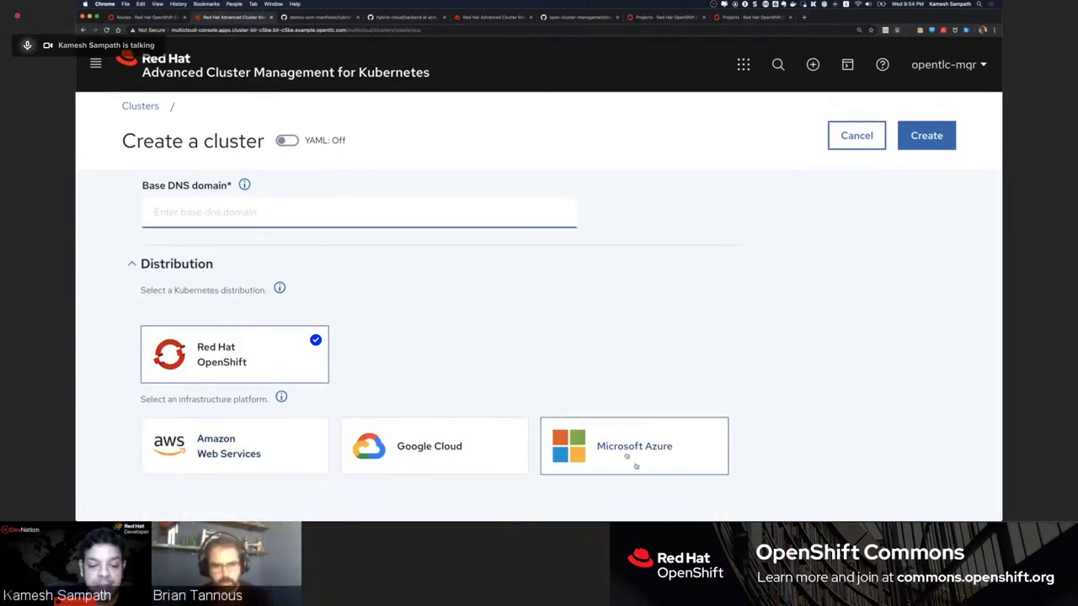
Choose Google Cloud as the new cluster's infrastructure platform and review the resulting configuration form
click(475, 457)
scroll(505, 390, down, 6)
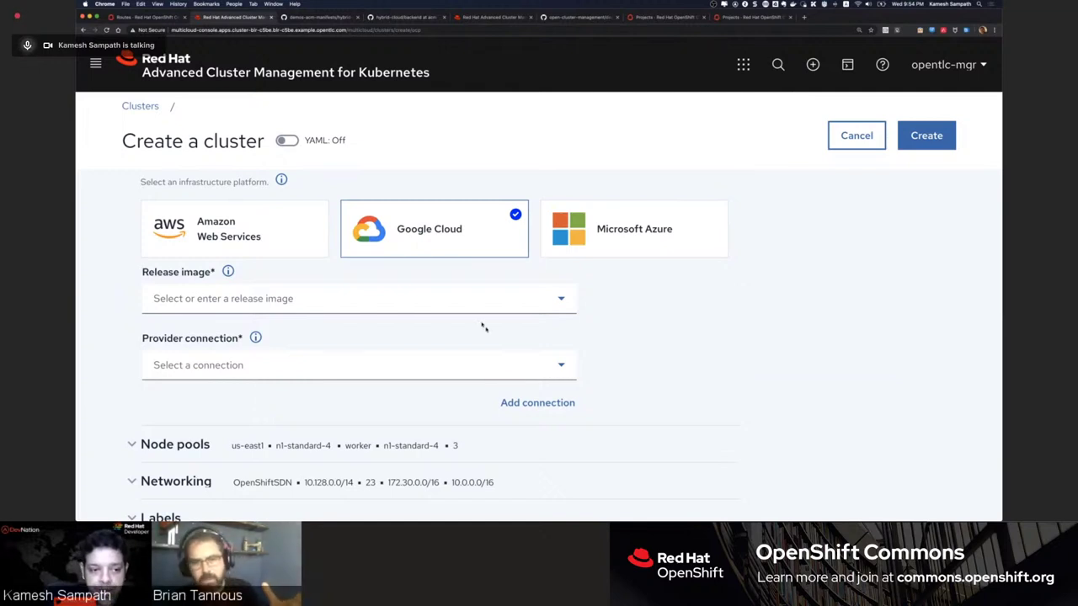
scroll(483, 328, up, 5)
scroll(466, 305, up, 4)
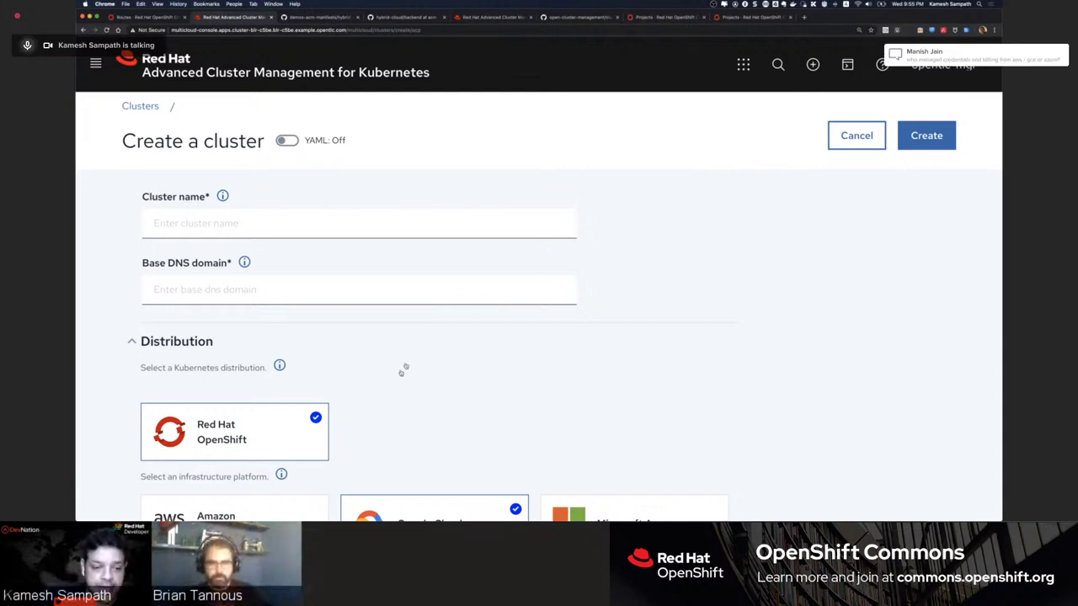
scroll(397, 376, down, 3)
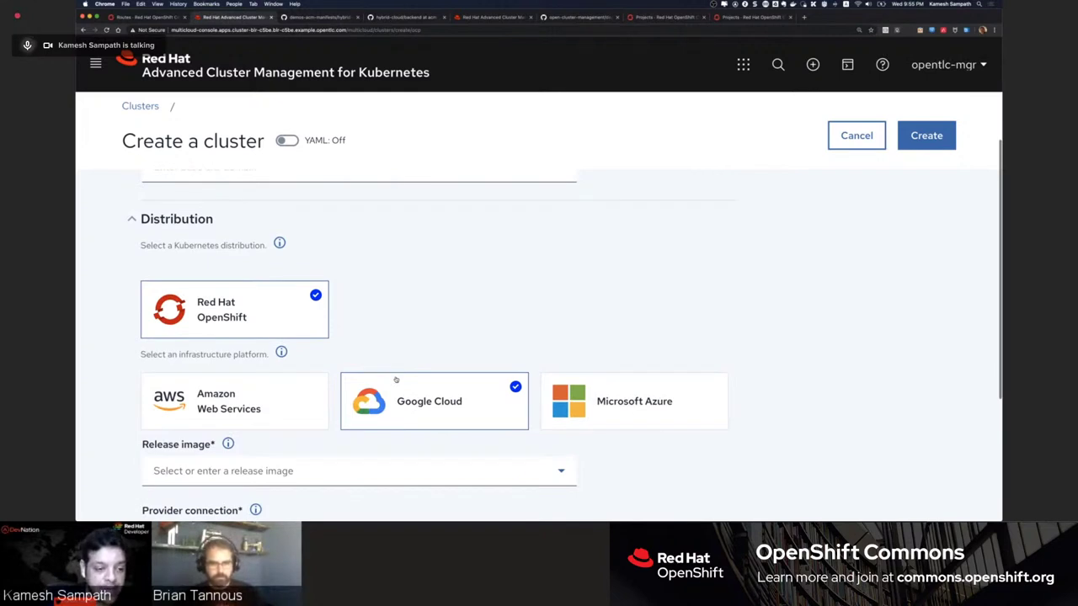
scroll(217, 374, up, 5)
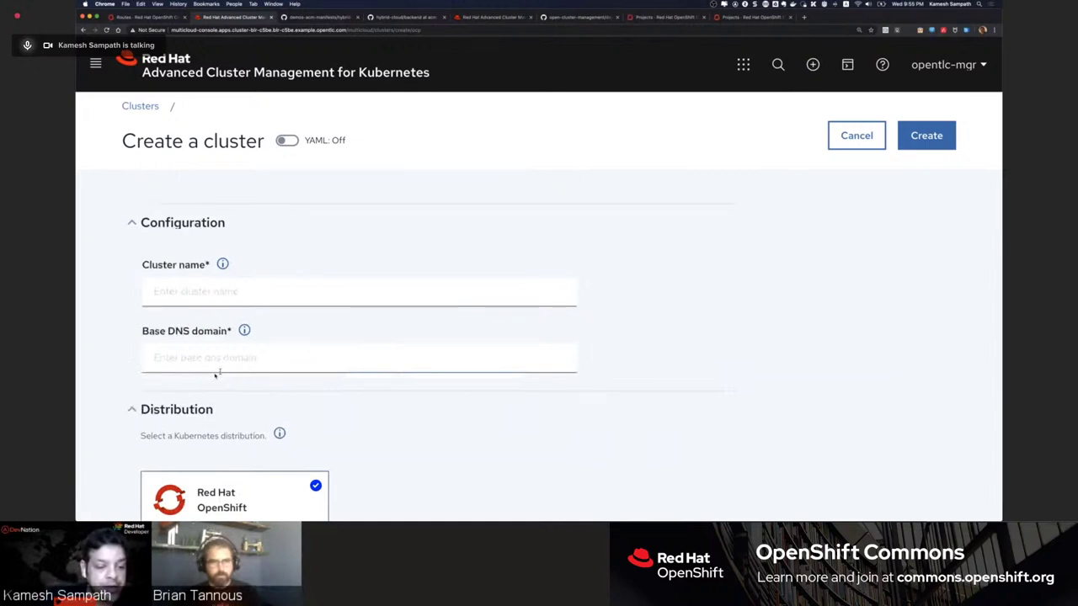
scroll(217, 373, down, 7)
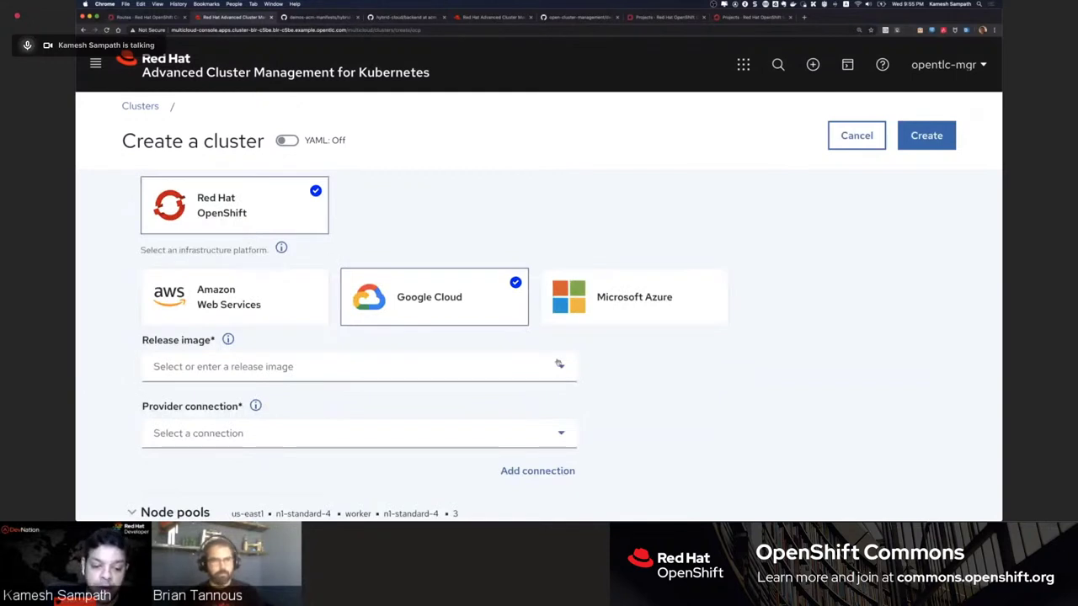
Check the release image and provider connection choices for the Google Cloud cluster, and return to the cluster list without creating it
click(559, 364)
click(704, 443)
scroll(705, 443, down, 3)
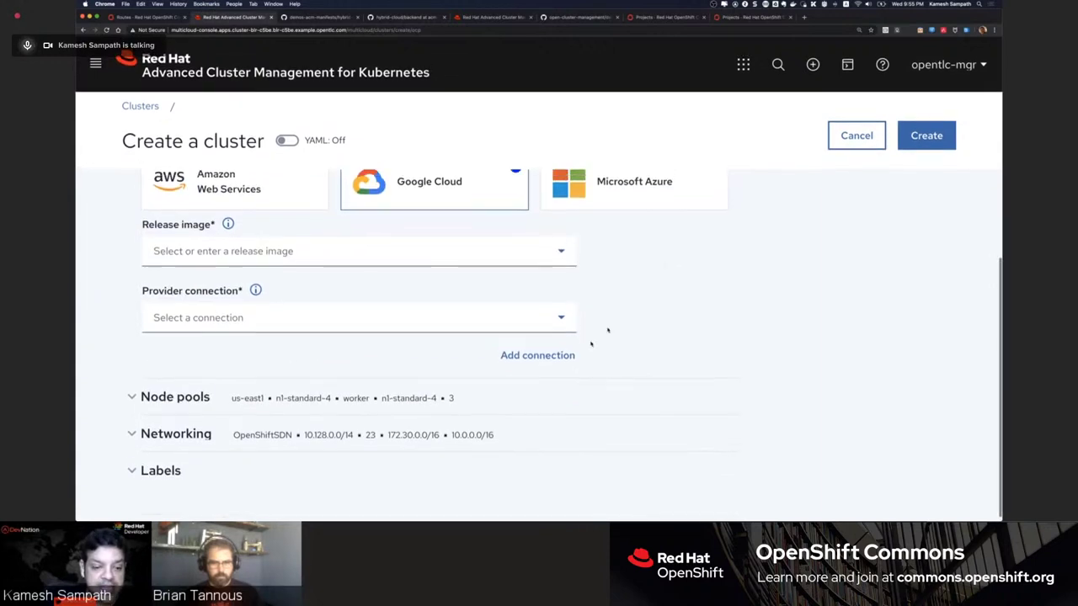
click(564, 319)
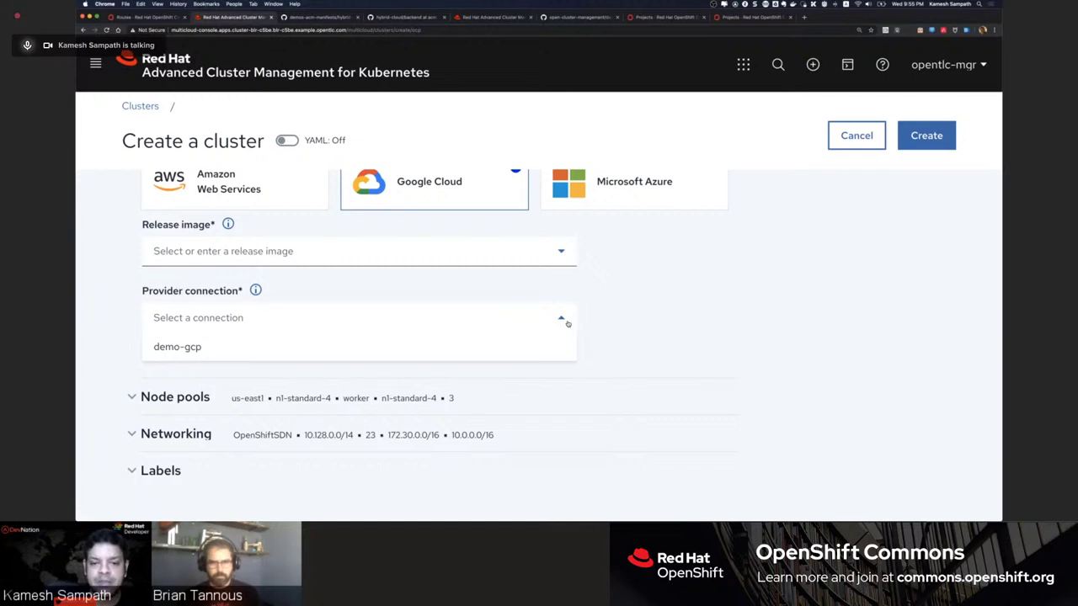
click(566, 321)
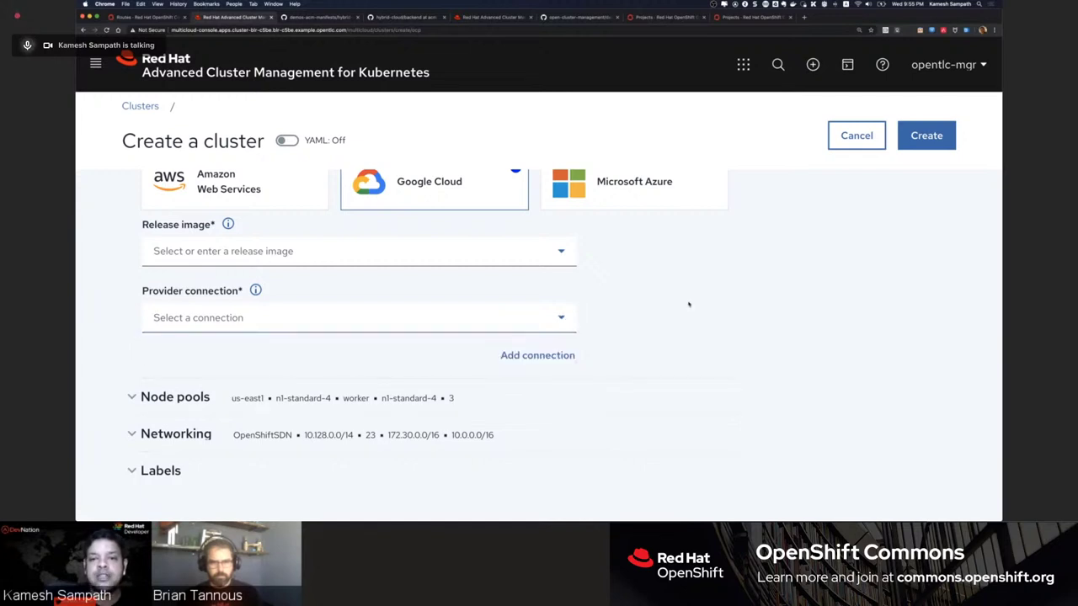
scroll(688, 304, up, 8)
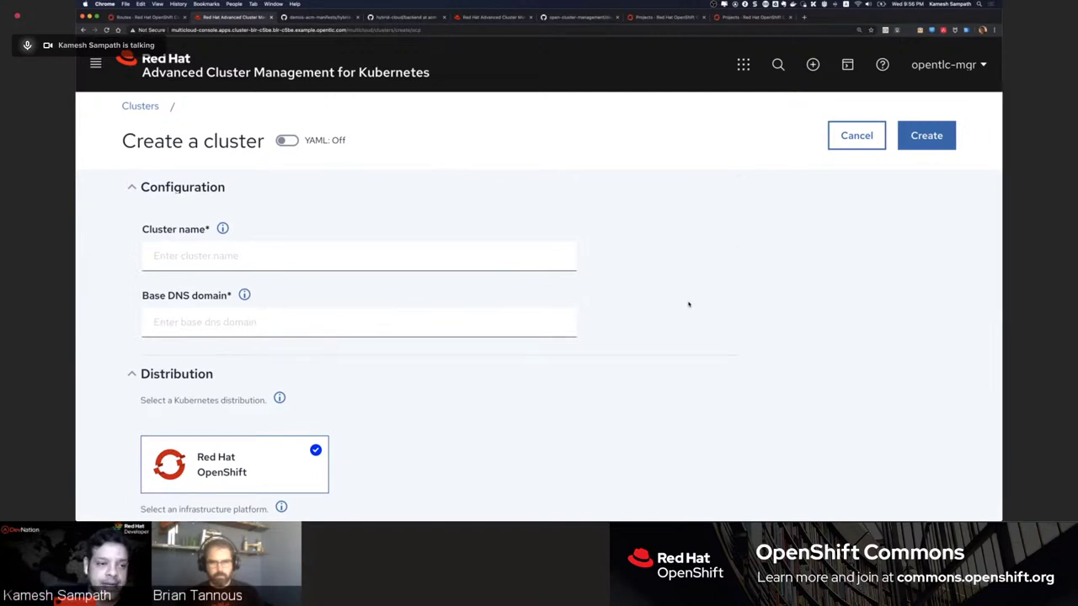
click(140, 106)
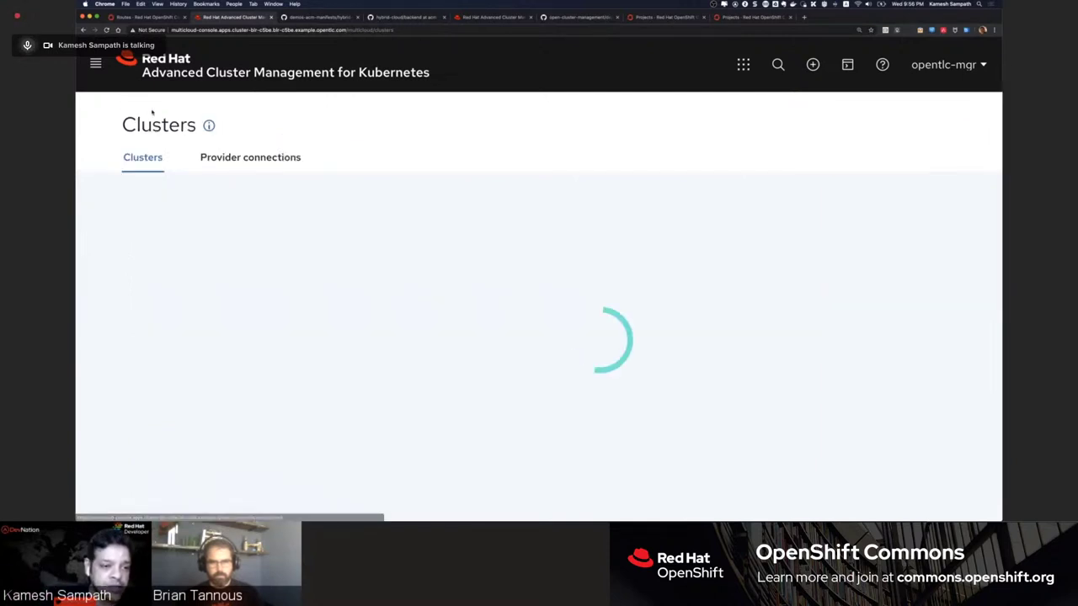
Start adding a provider connection from the provider connections list and choose Google Cloud as the provider
click(240, 160)
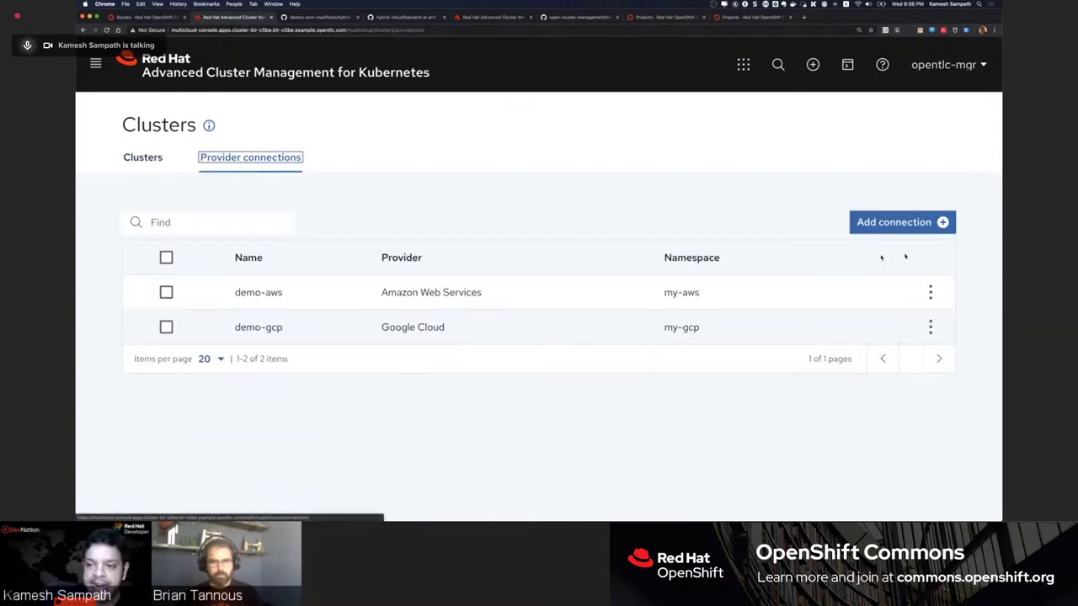
click(924, 223)
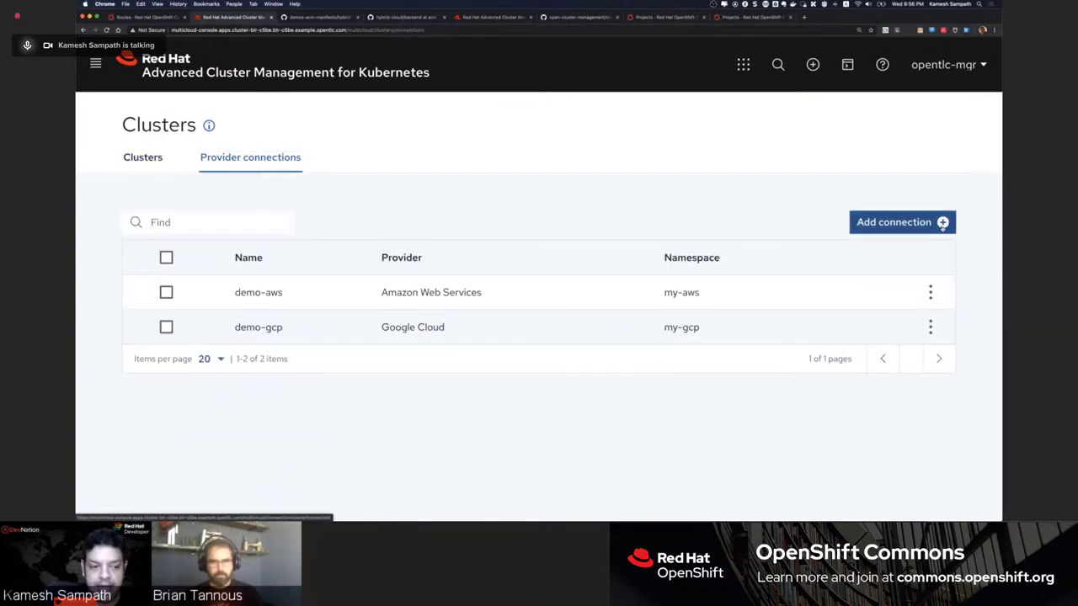
click(435, 276)
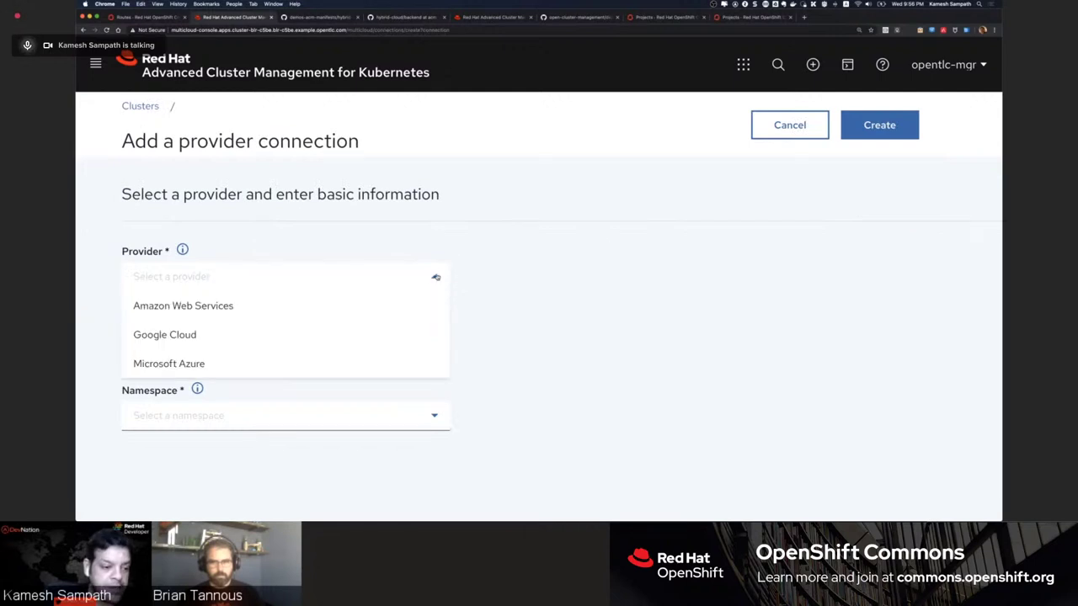
click(332, 330)
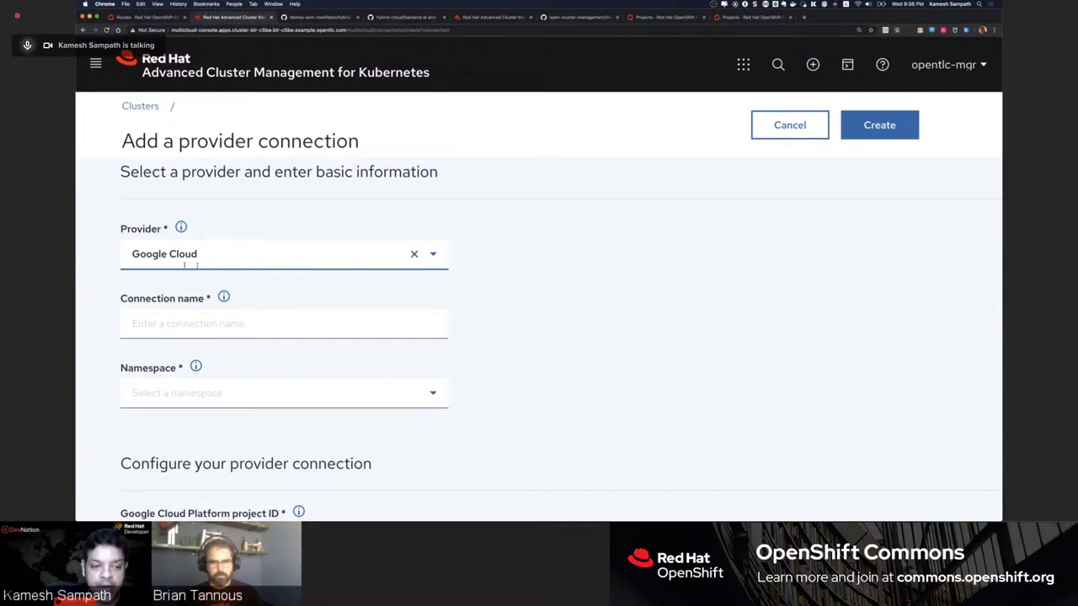
click(433, 255)
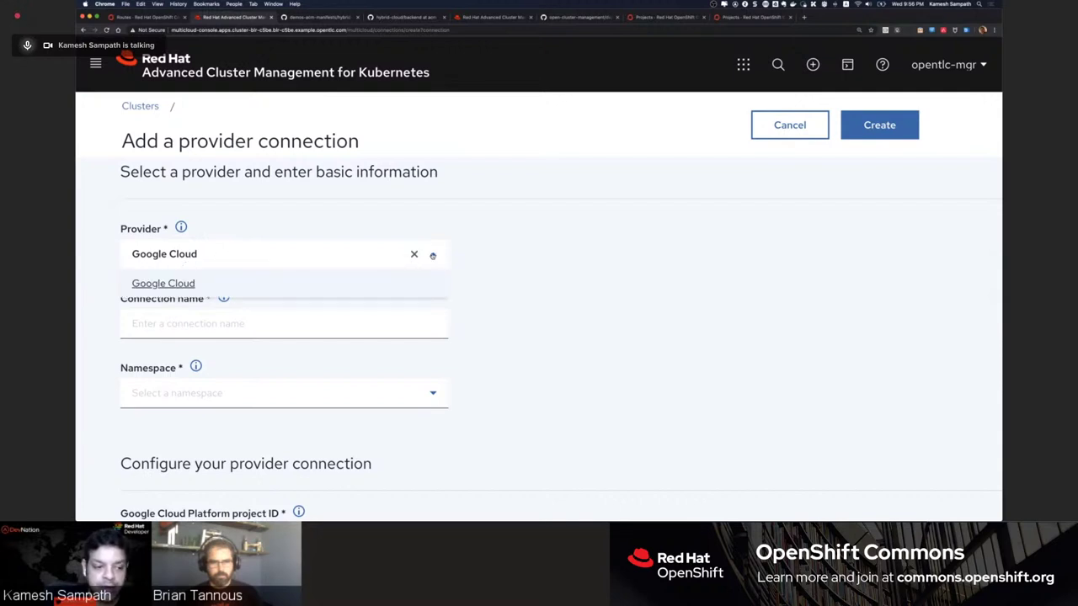
click(585, 277)
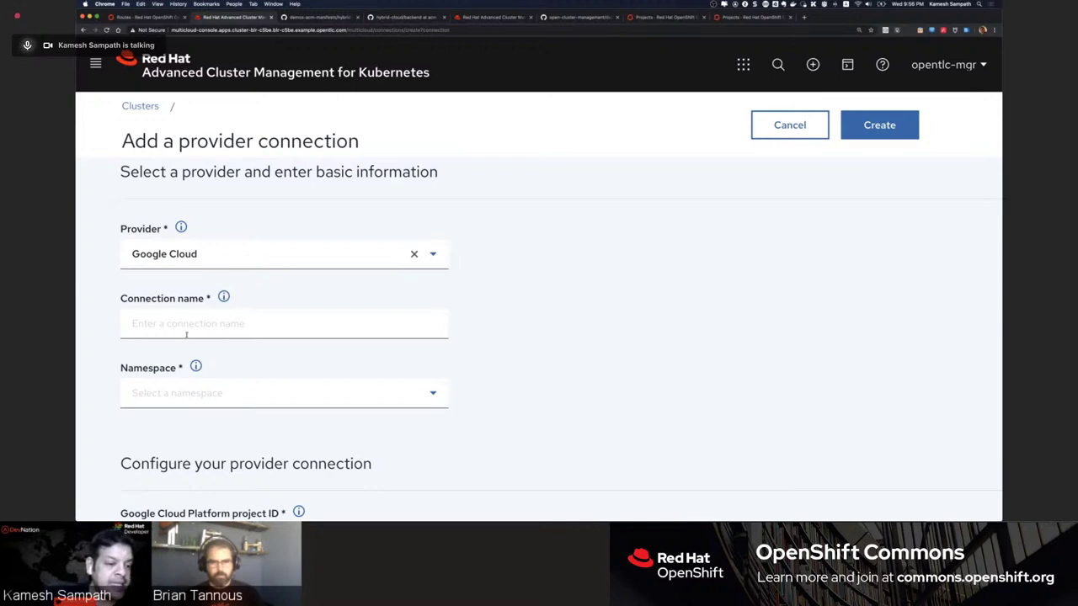
Set the namespace of the new Google Cloud provider connection to my-gcp
click(434, 397)
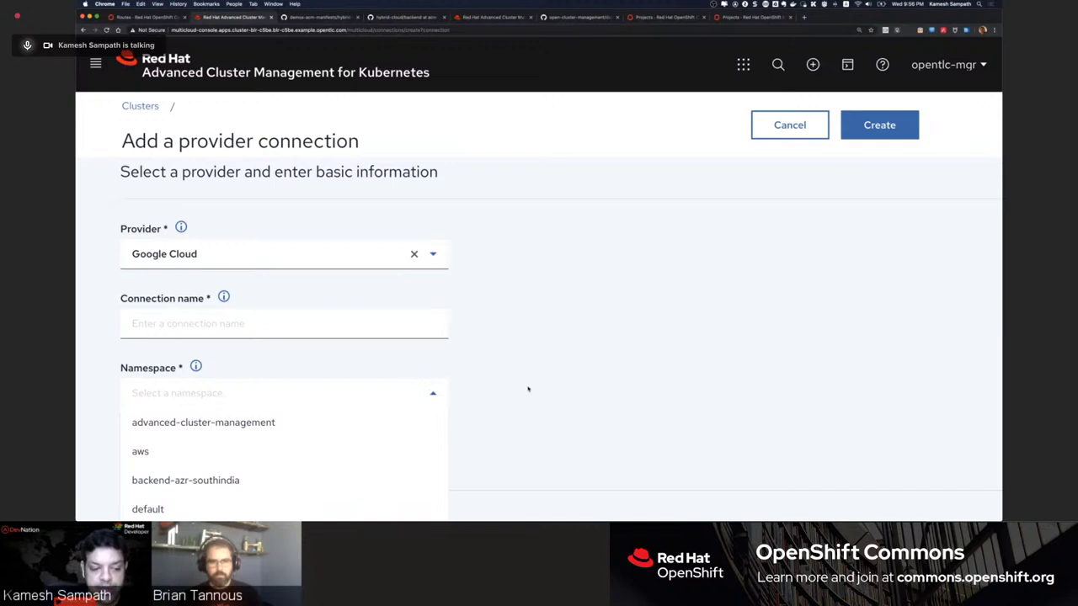
scroll(528, 389, down, 2)
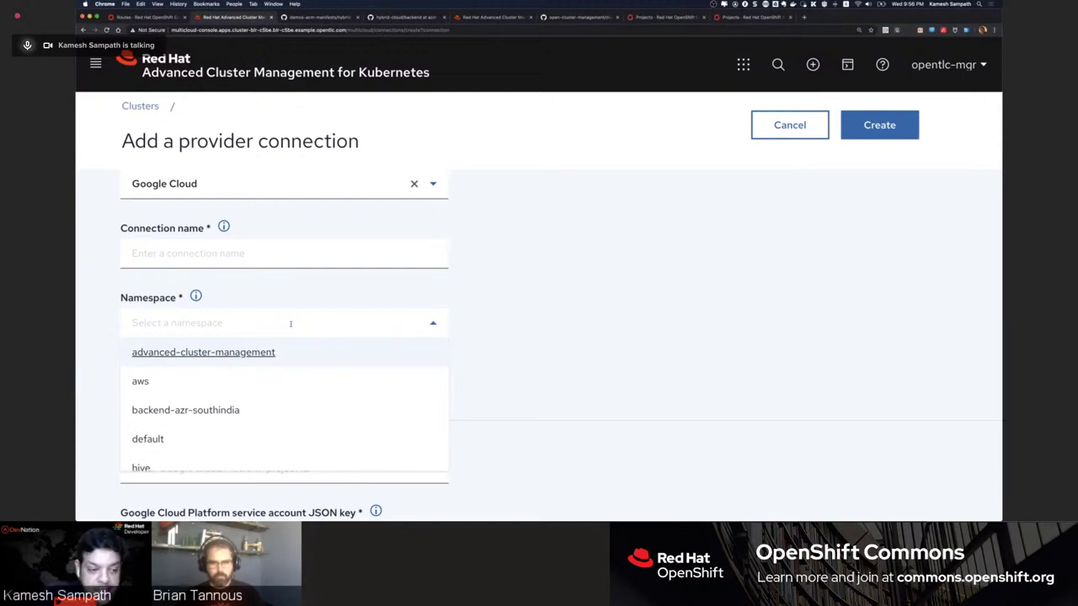
text(my)
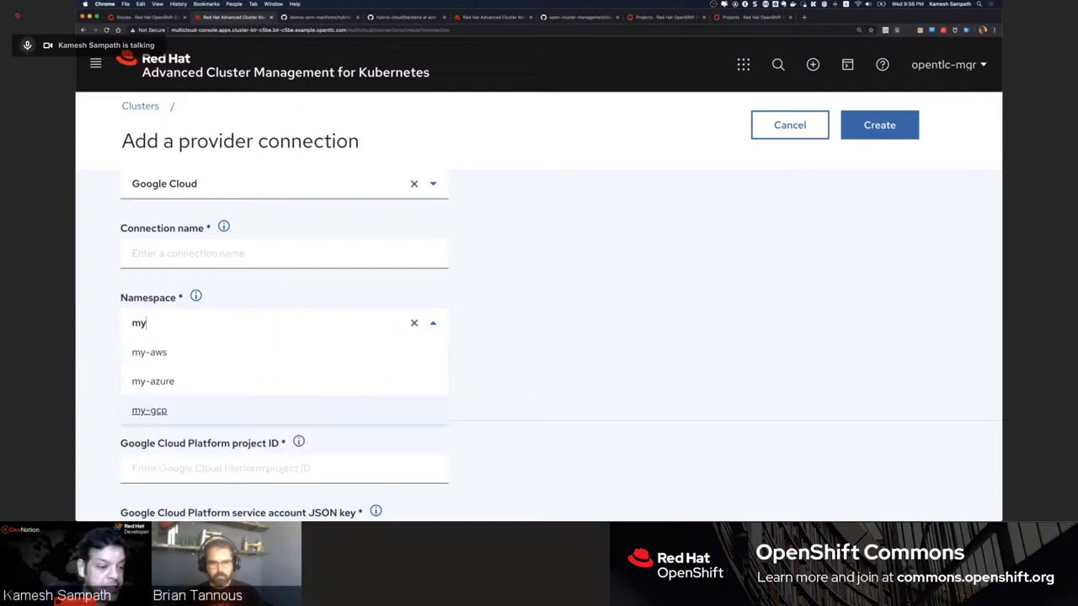
click(223, 410)
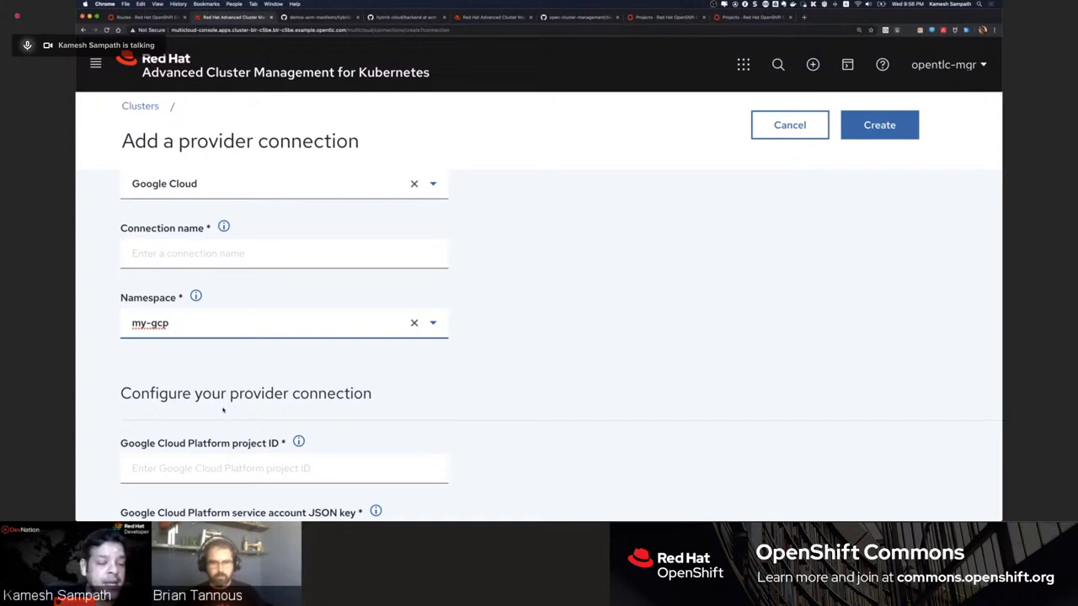
Review the project ID, service account key, pull secret and SSH key fields, and leave the provider connection form without creating it
scroll(224, 410, down, 3)
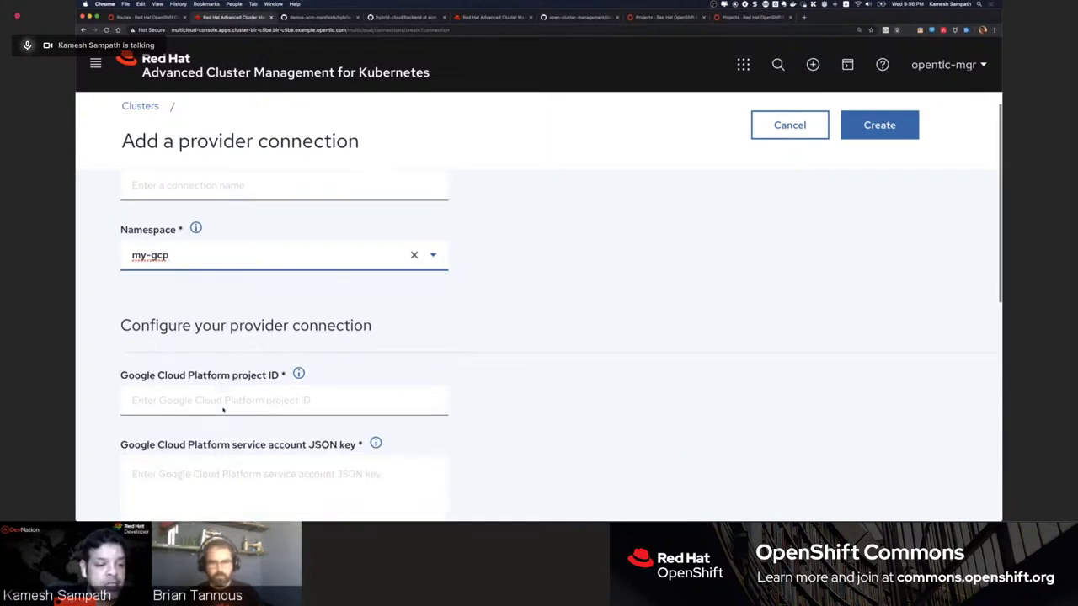
scroll(223, 409, down, 1)
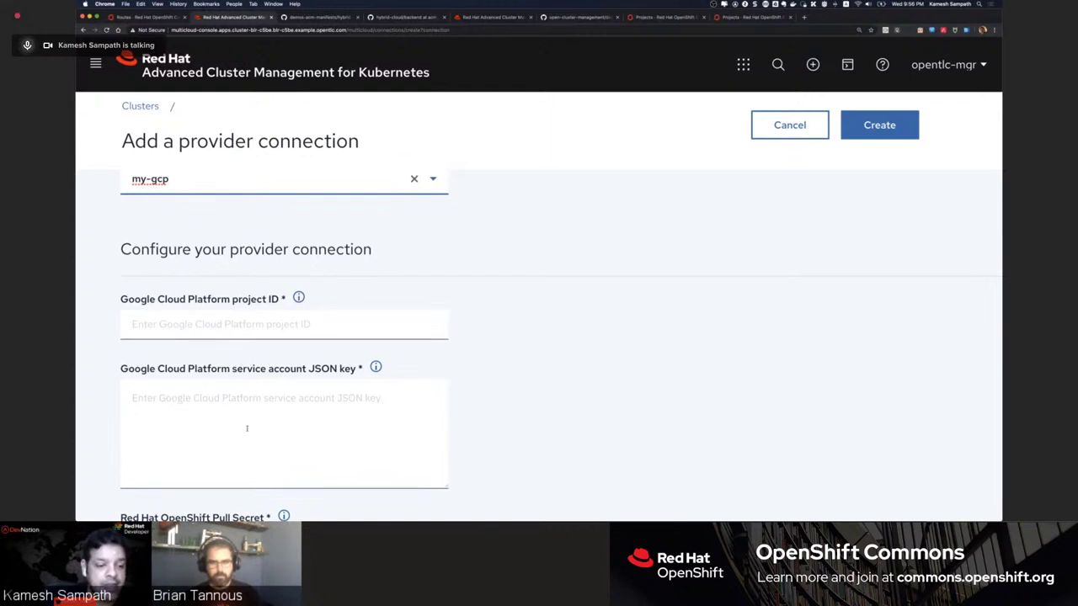
scroll(246, 428, down, 1)
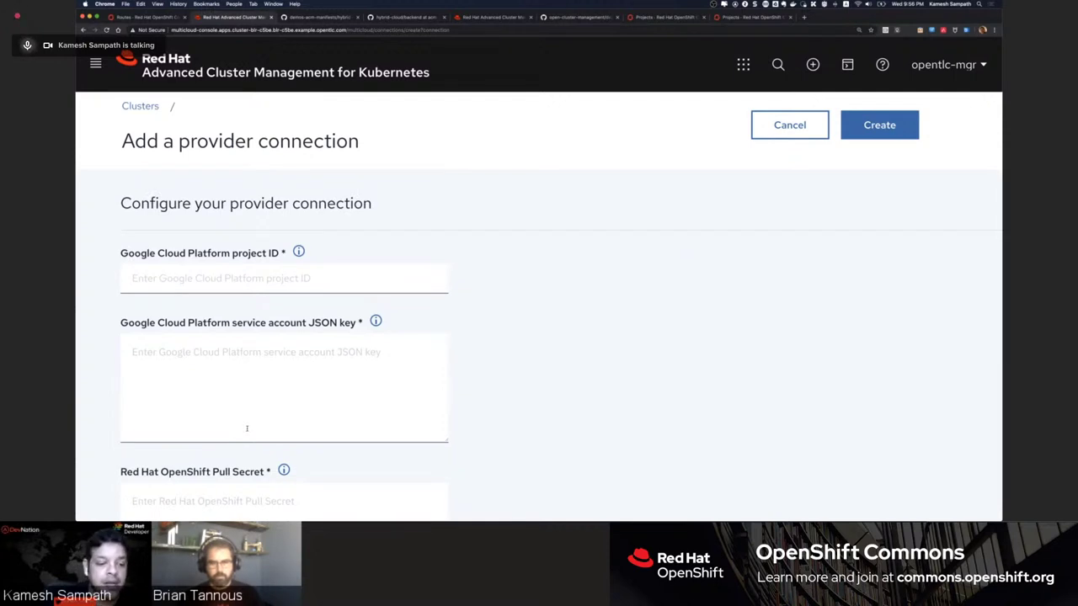
scroll(247, 429, down, 2)
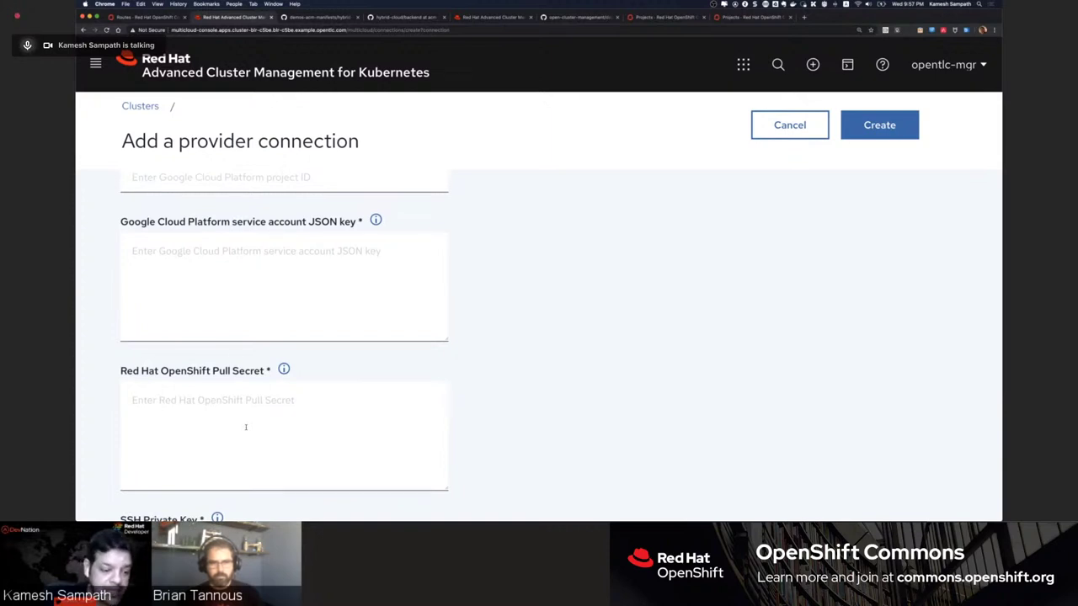
scroll(246, 427, down, 5)
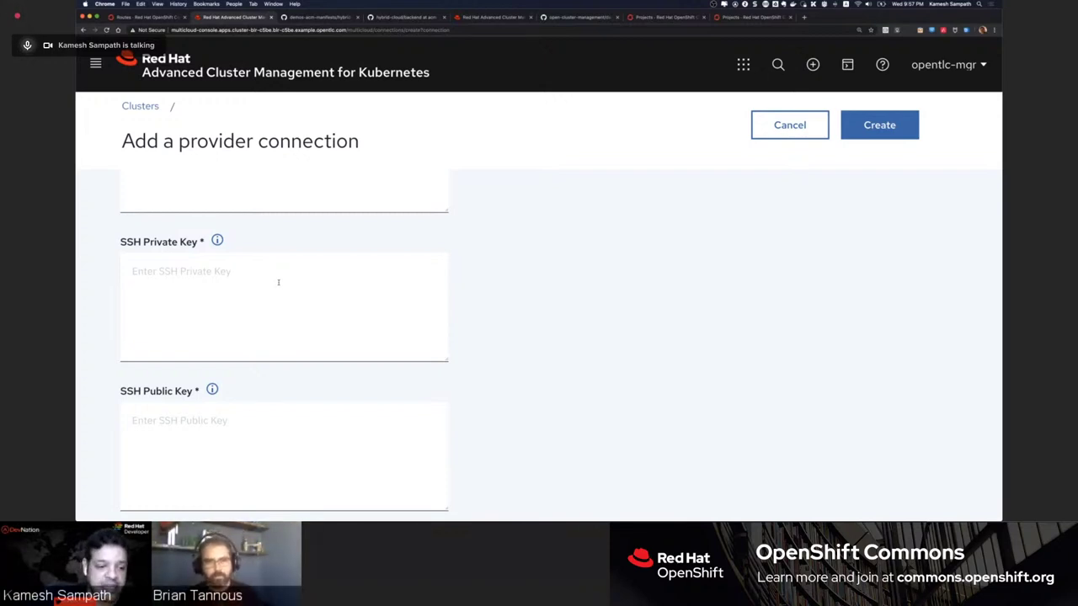
scroll(278, 282, up, 5)
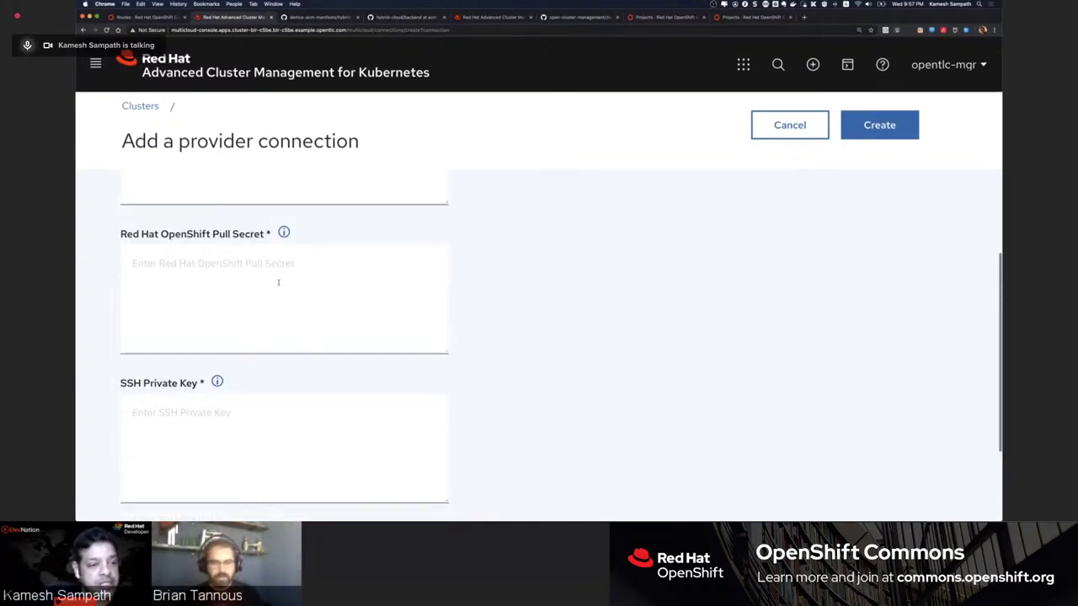
scroll(279, 283, up, 10)
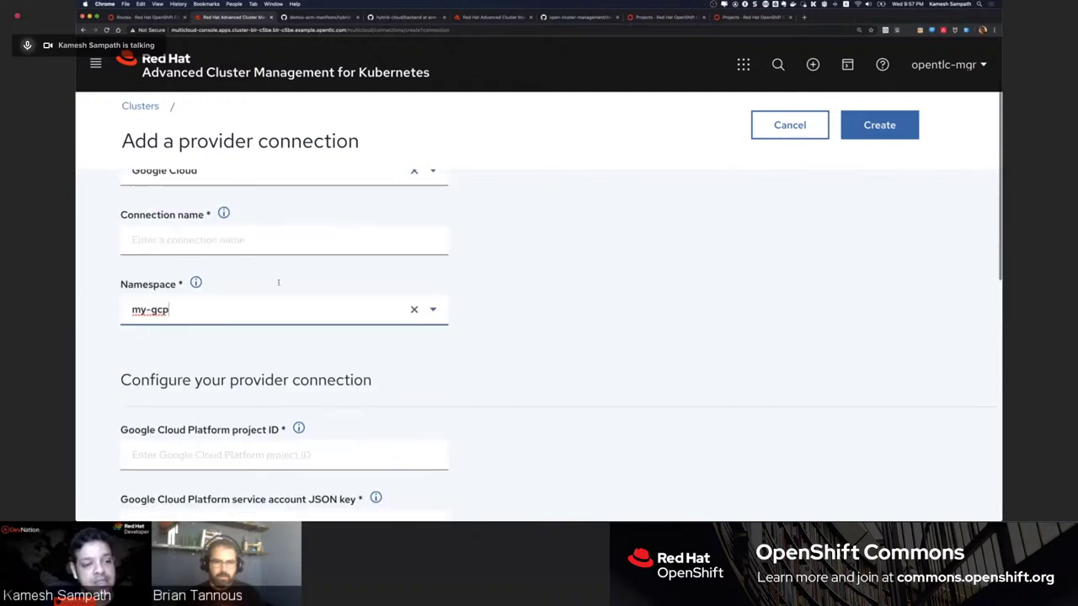
scroll(279, 284, up, 3)
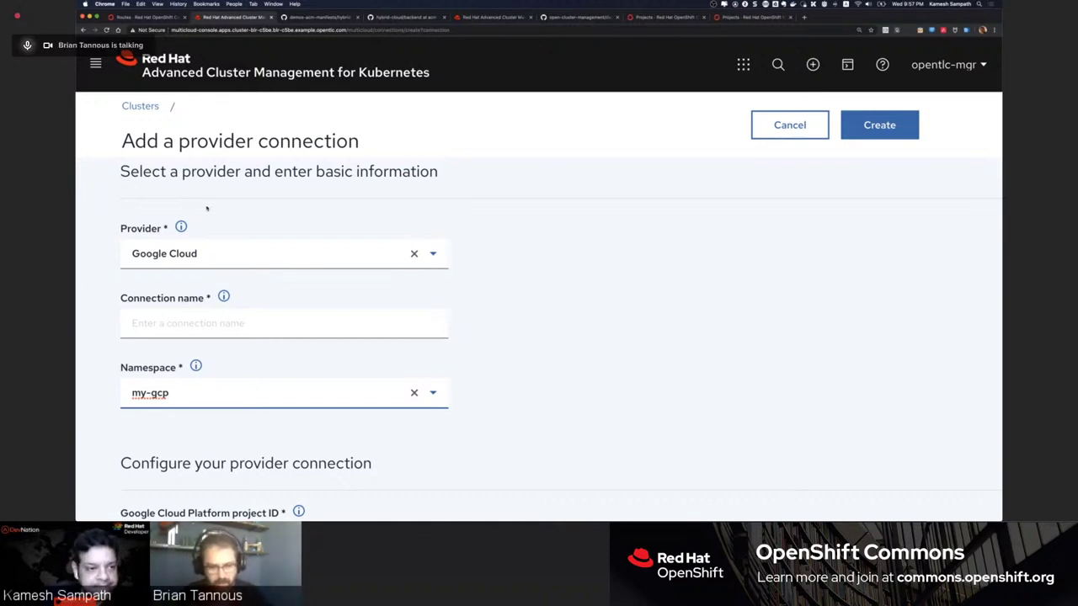
click(141, 109)
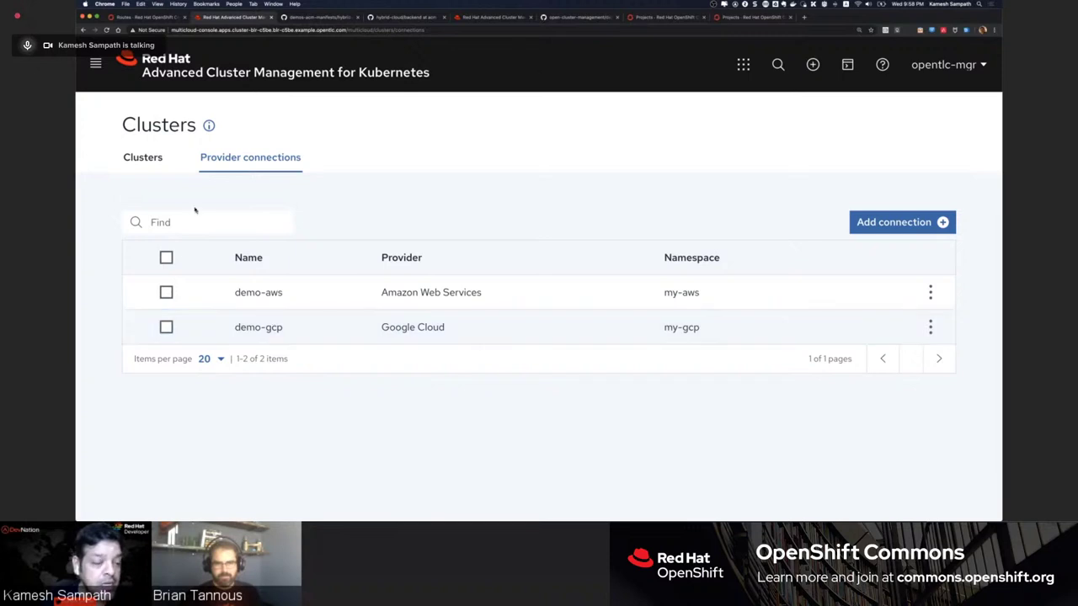
Start importing an existing cluster from the cluster list, name it backend-gcp and check its namespace
click(153, 164)
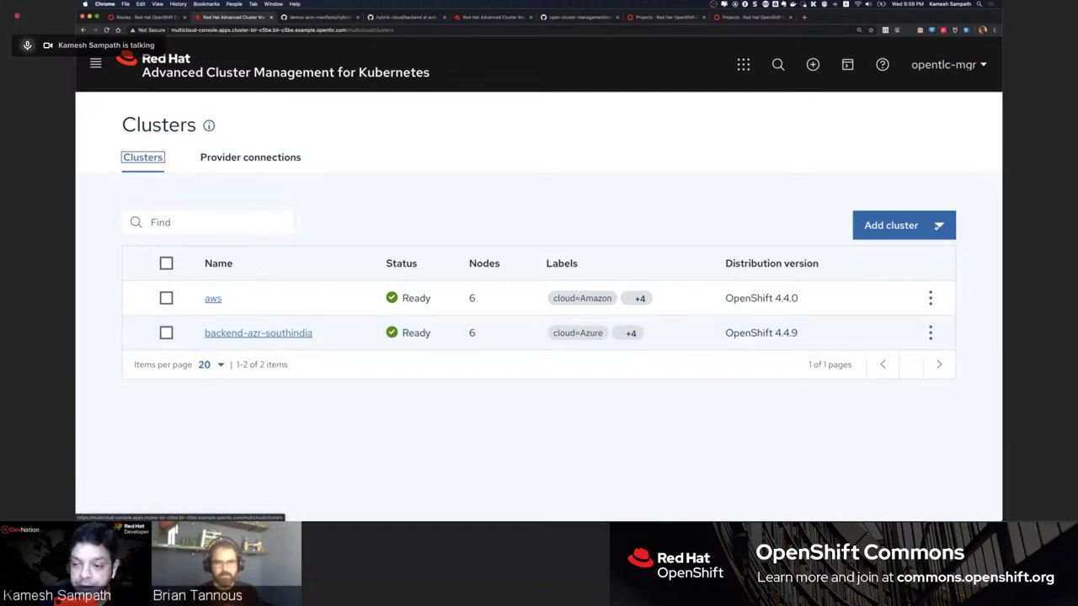
click(937, 225)
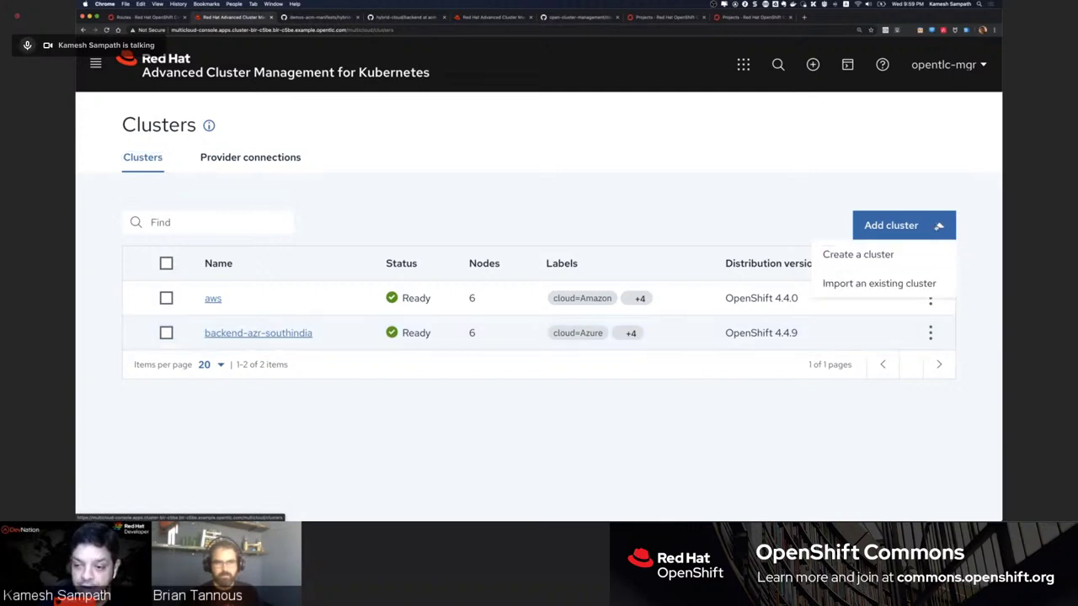
click(872, 284)
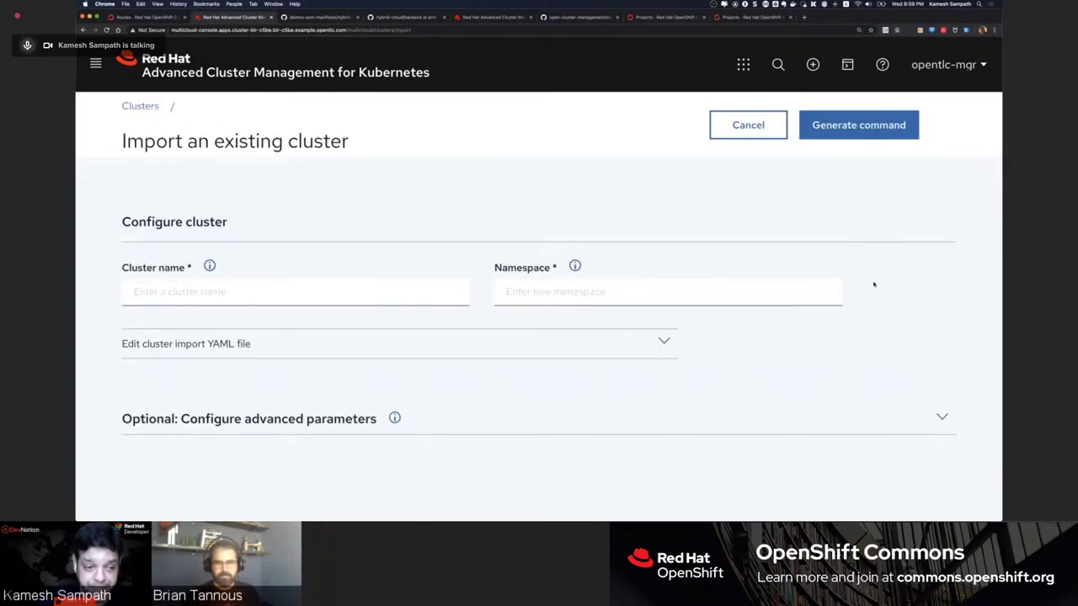
click(298, 286)
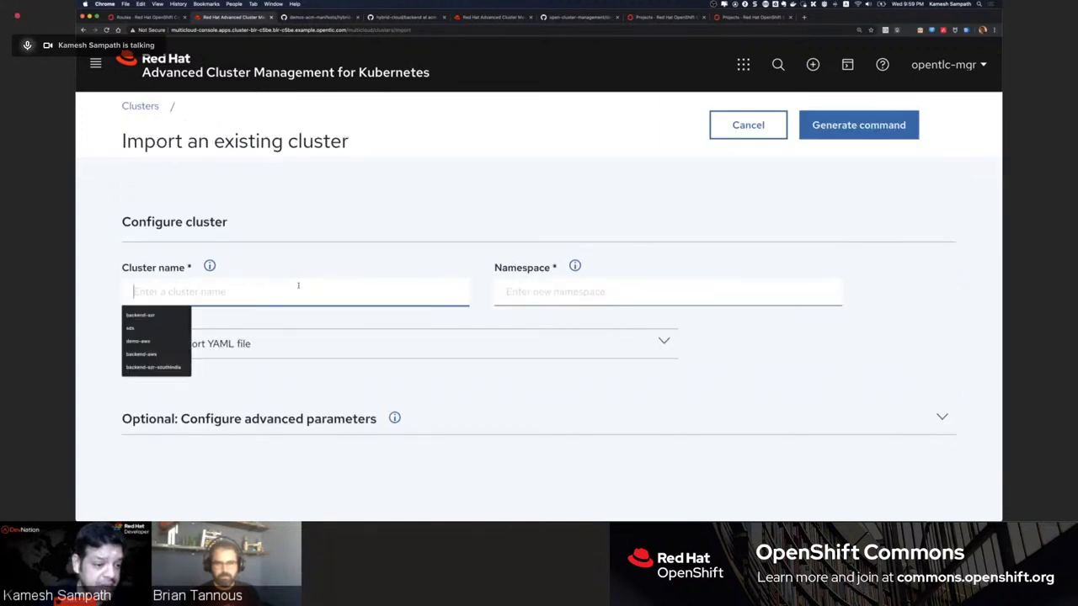
click(160, 315)
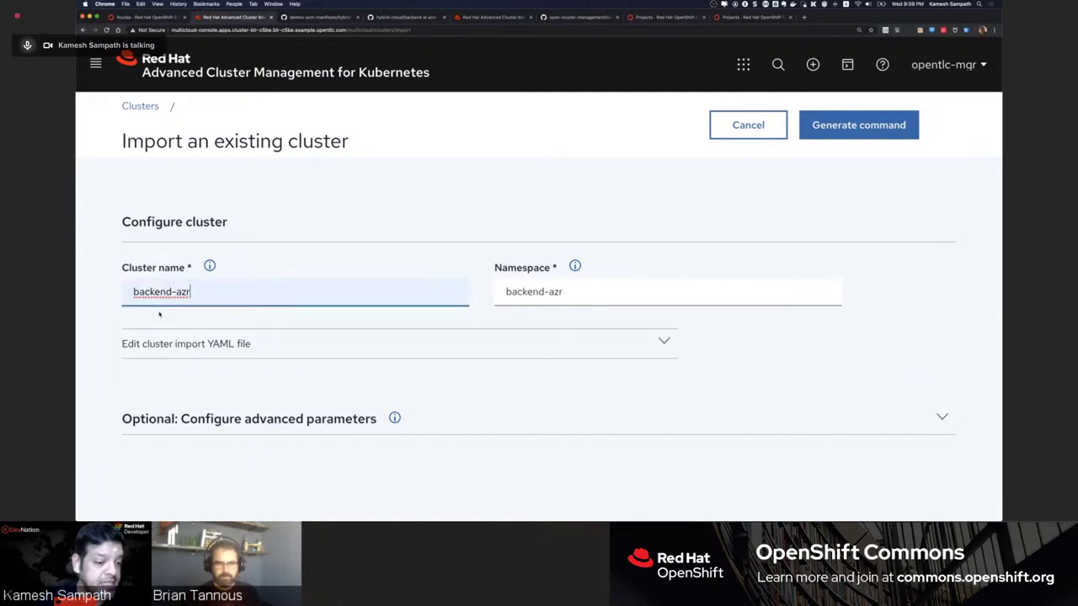
key(BackSpace)
key(BackSpace)
key(BackSpace)
text(gcp)
key(Tab)
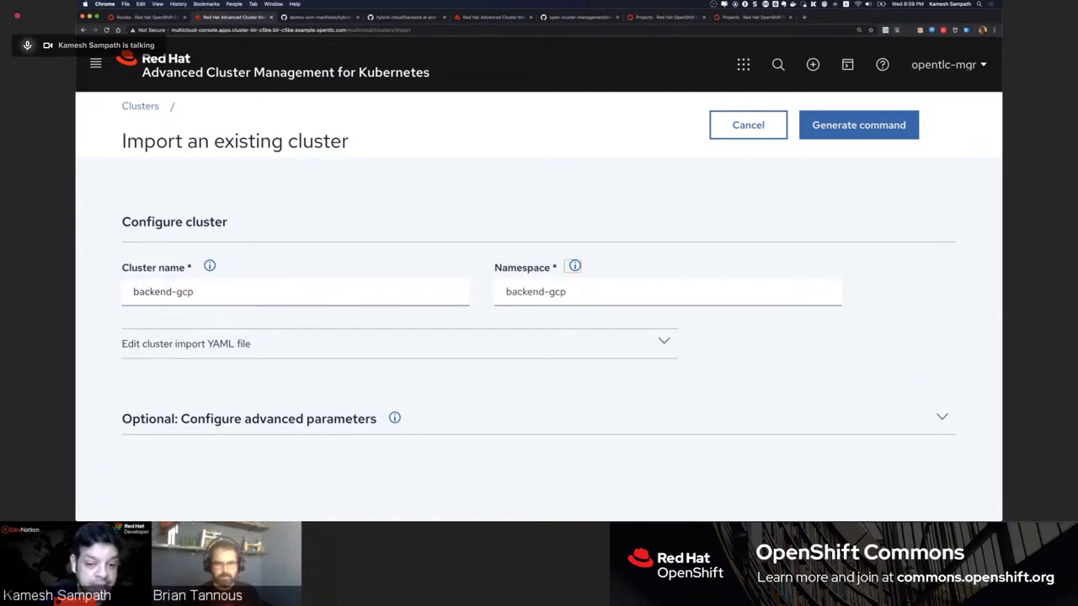
click(579, 294)
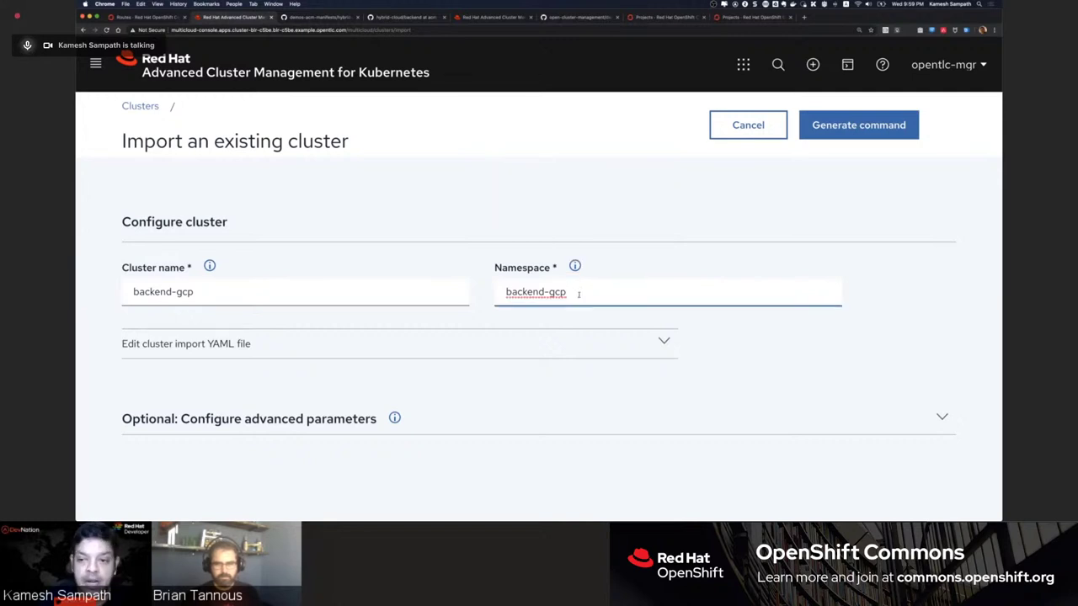
Generate and copy the import command, run it in the GCP cluster's iTerm2 session, and return to the cluster list in Chrome
click(864, 136)
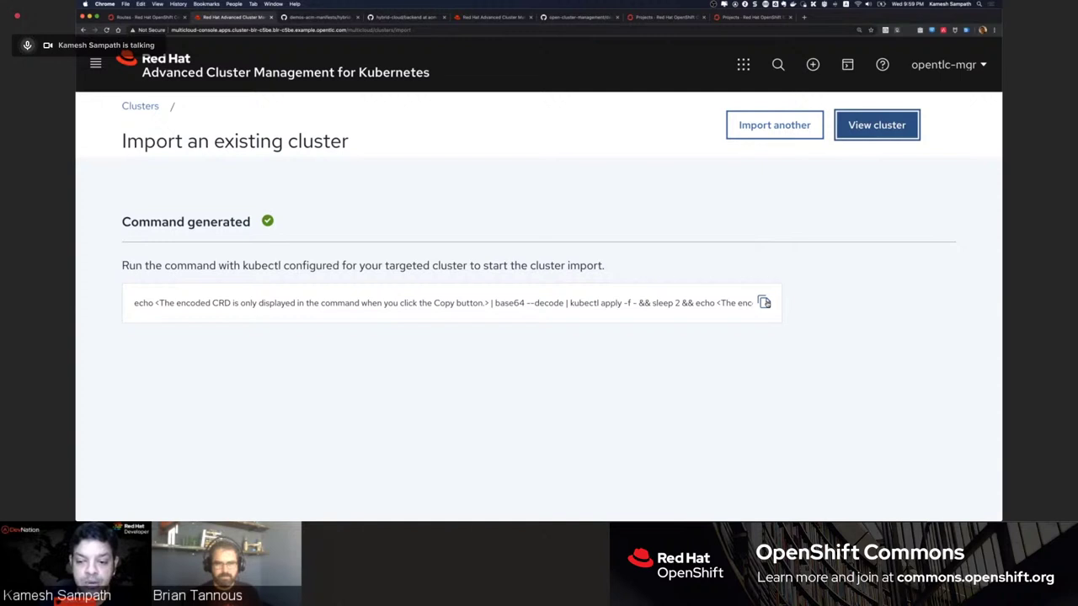
click(764, 303)
key(super+Tab)
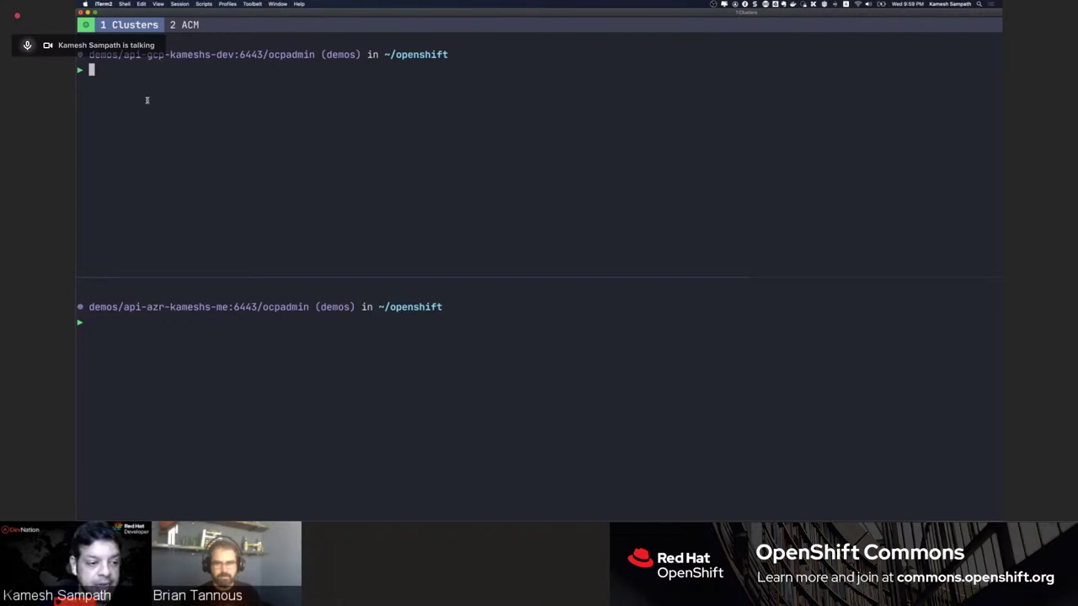
key(super+v)
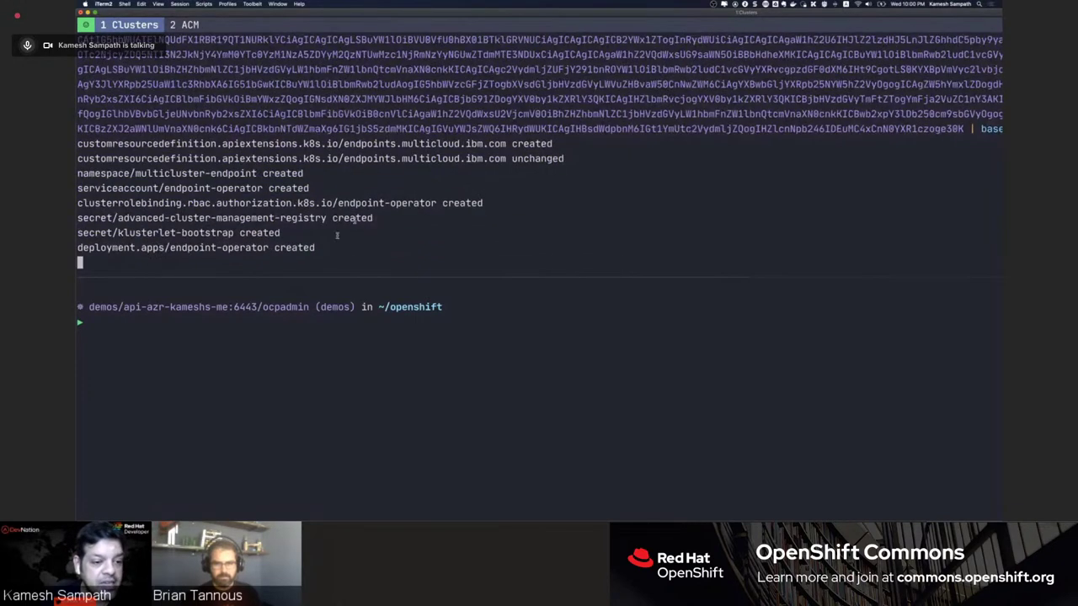
key(super+Tab)
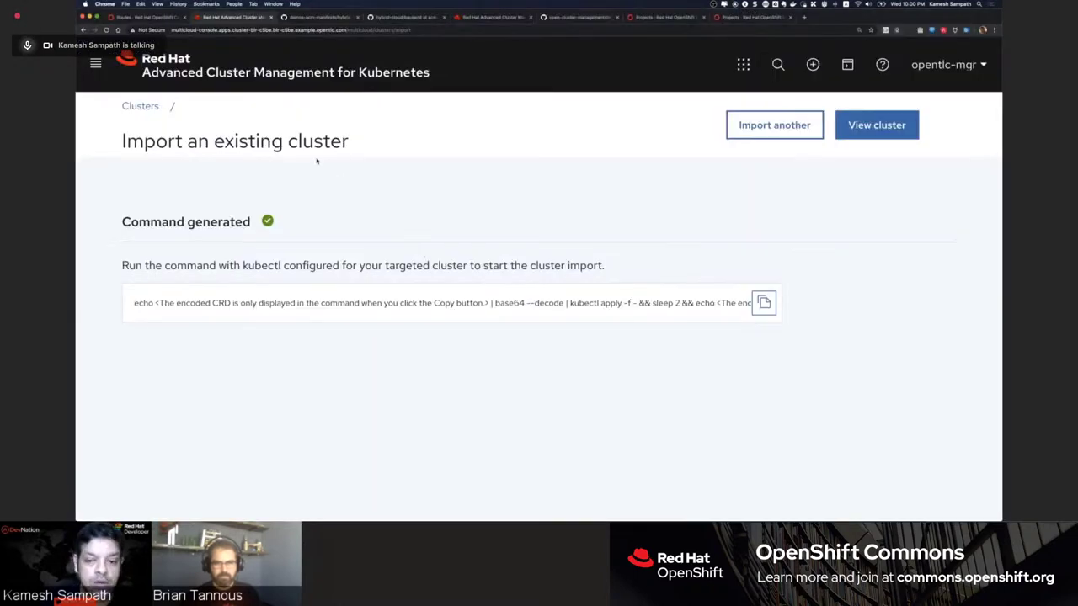
click(138, 108)
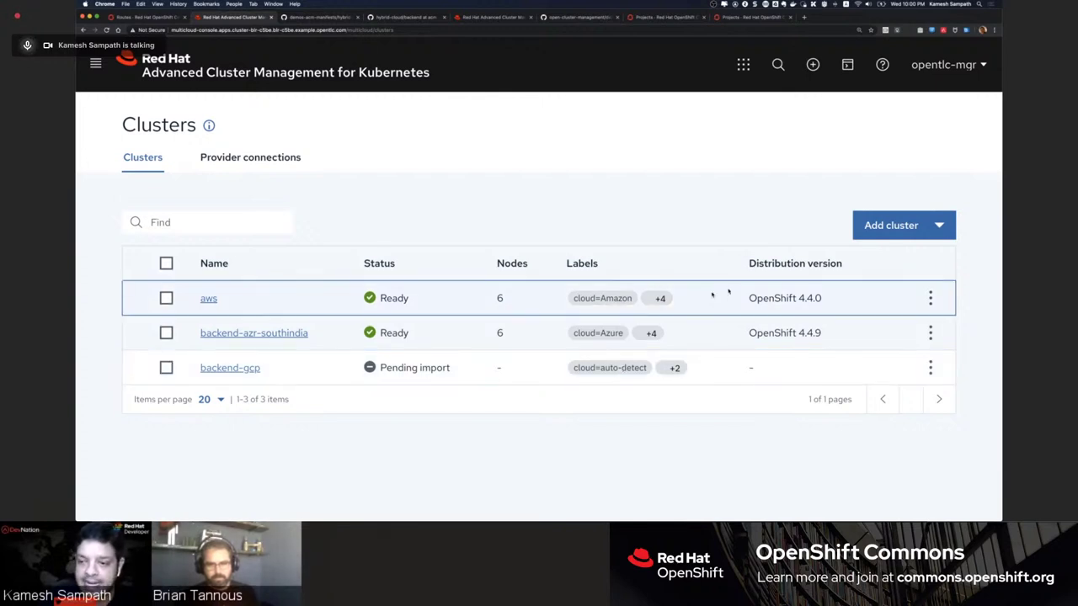
Revisit the cluster creation form's distribution and infrastructure platform choices without creating a cluster, and reload the cluster list
click(898, 225)
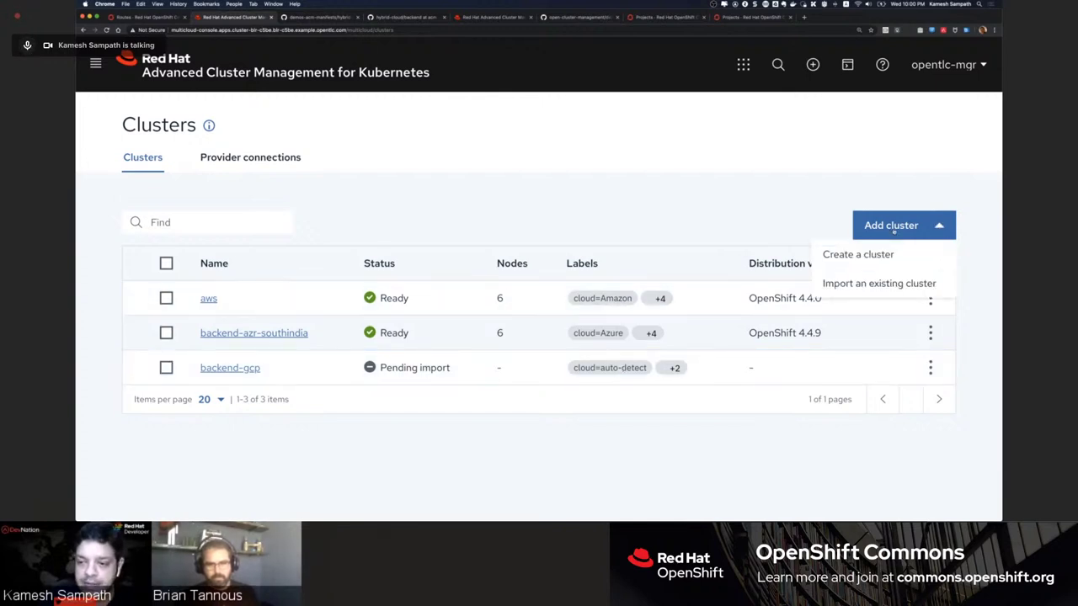
click(858, 255)
scroll(830, 274, down, 3)
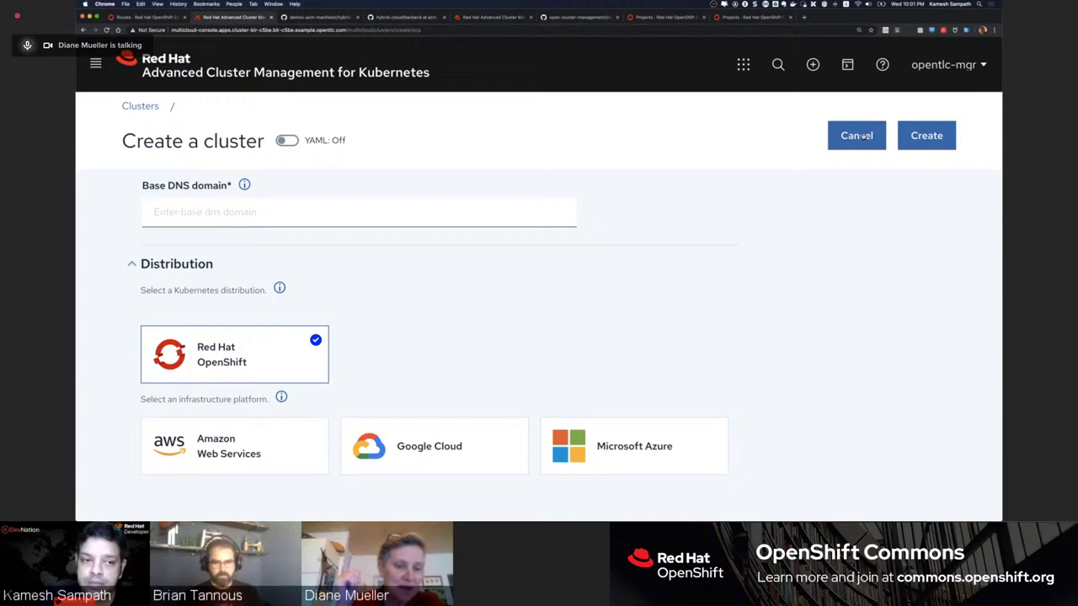
click(141, 107)
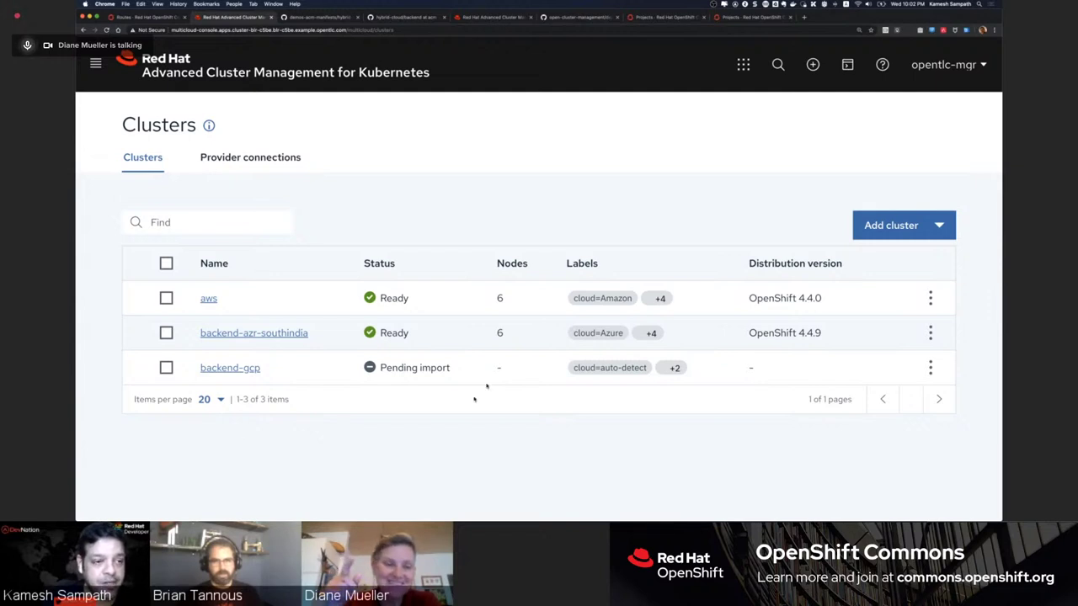
key(super+r)
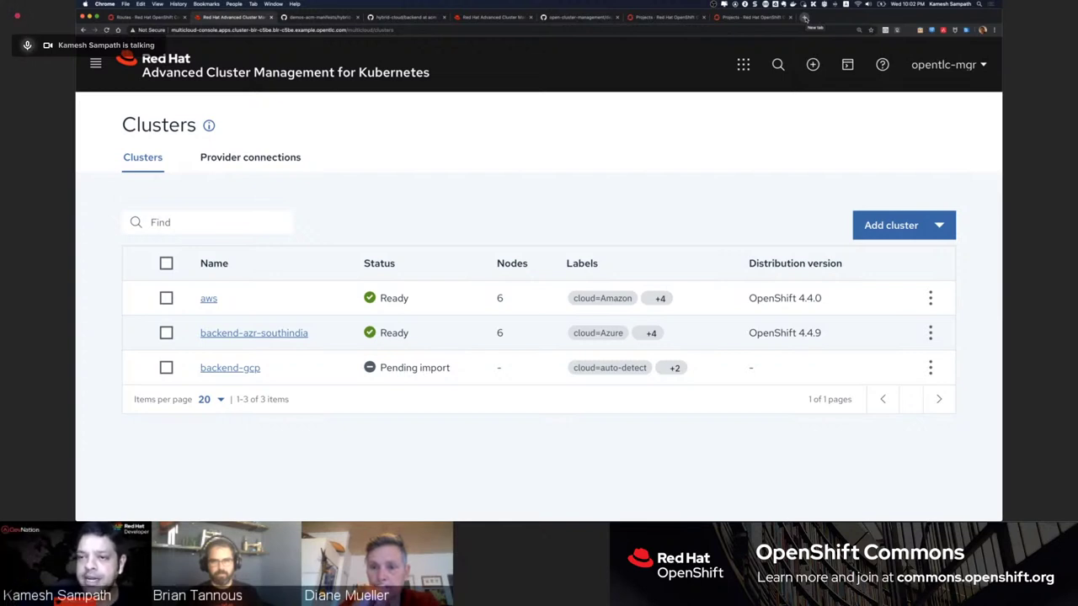
Open quay.io in a new browser tab and view the account settings with the Docker CLI password section
click(804, 18)
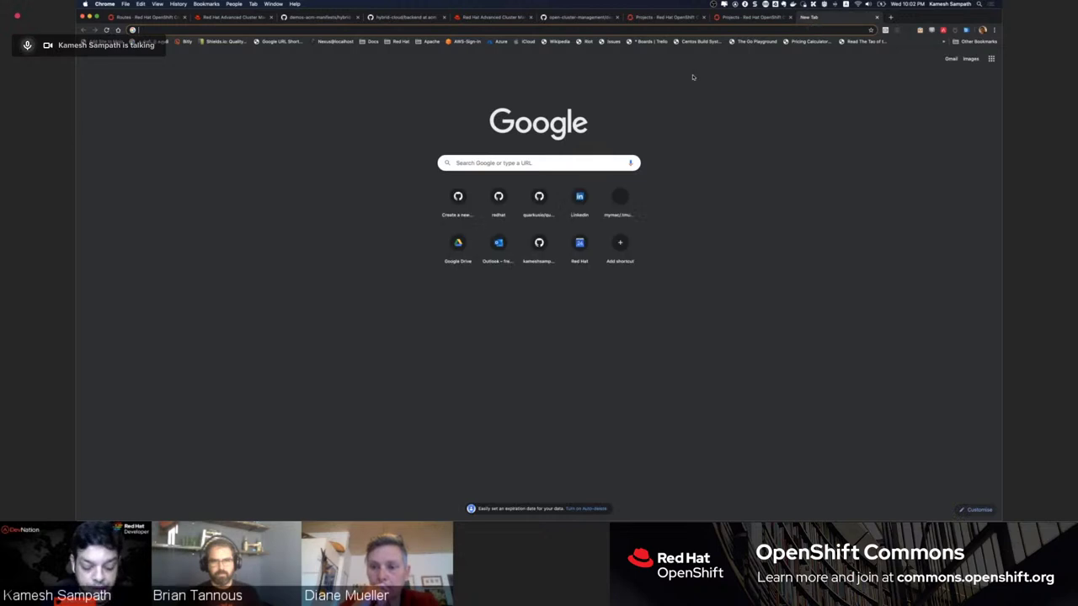
text(quay.io)
key(Return)
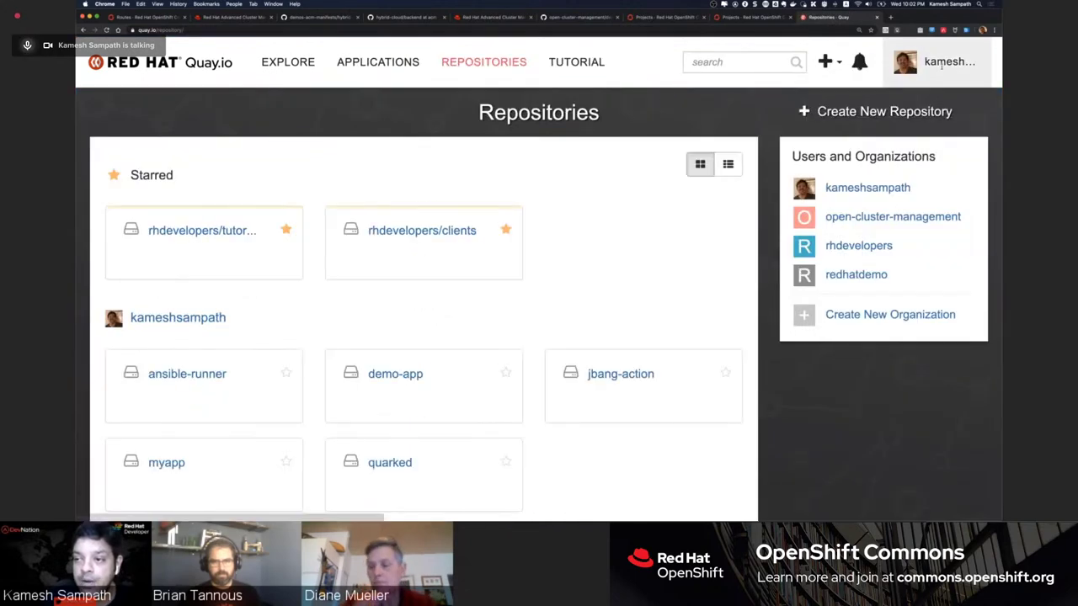
click(928, 61)
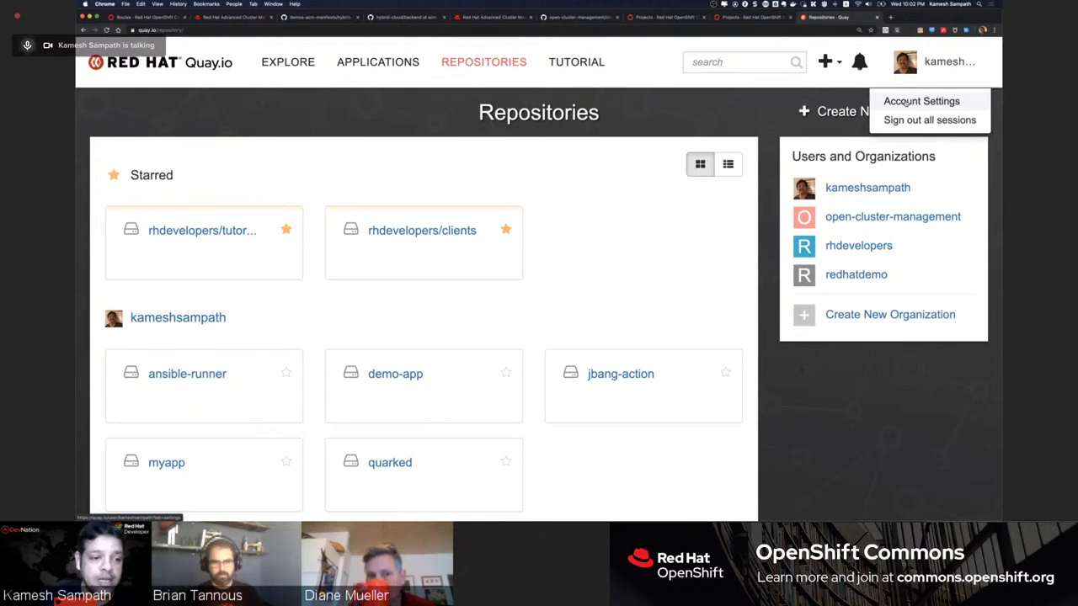
click(906, 102)
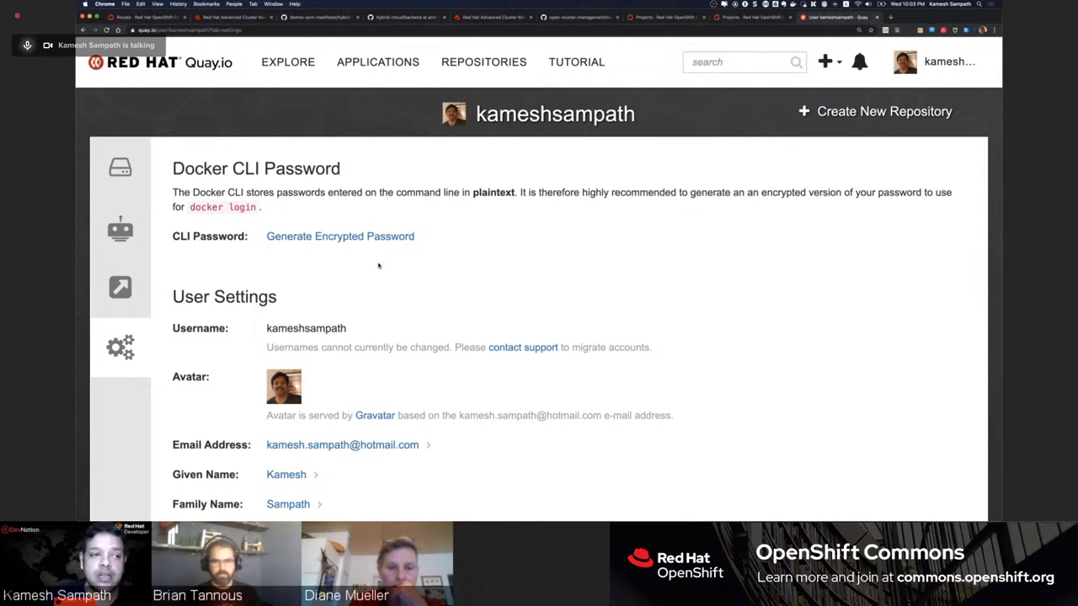
In the hub cluster's OpenShift console, view the MultiClusterHub instances of the installed Advanced Cluster Management for Kubernetes operator
click(132, 17)
scroll(206, 158, up, 5)
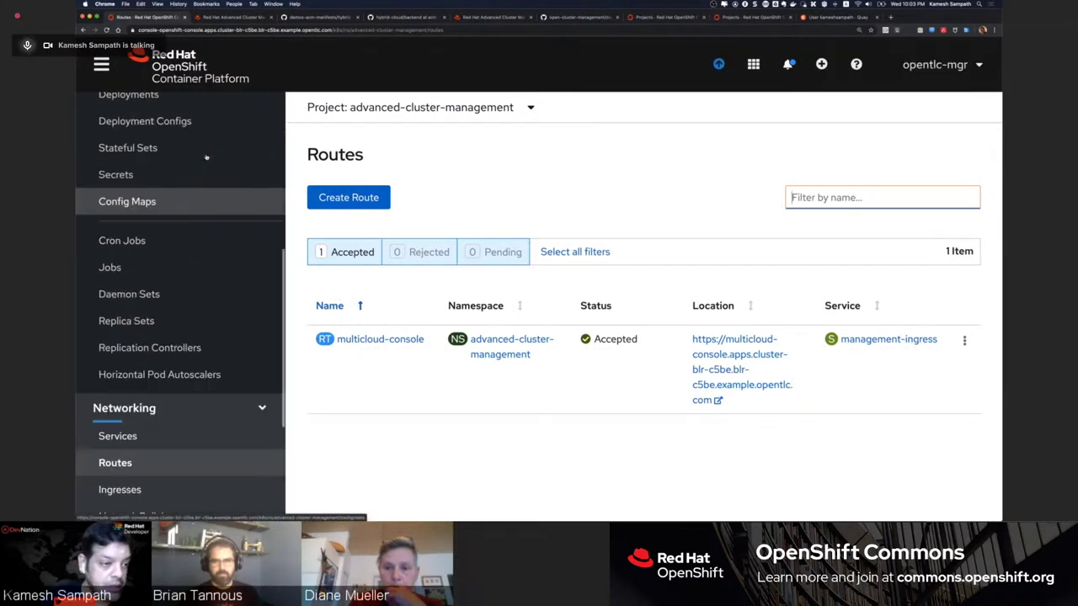
scroll(202, 168, up, 2)
click(186, 192)
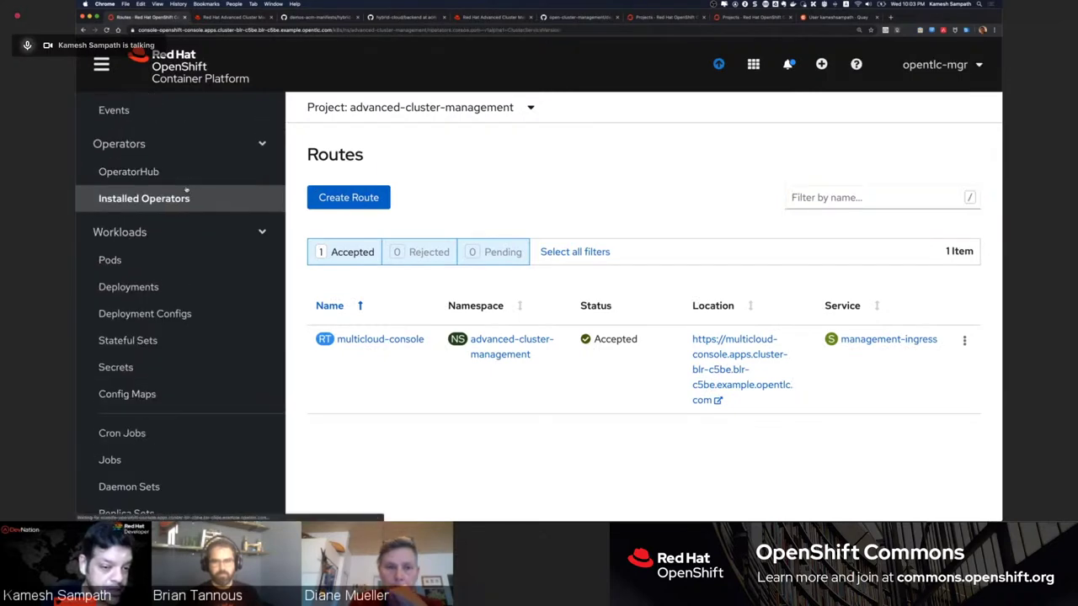
click(375, 320)
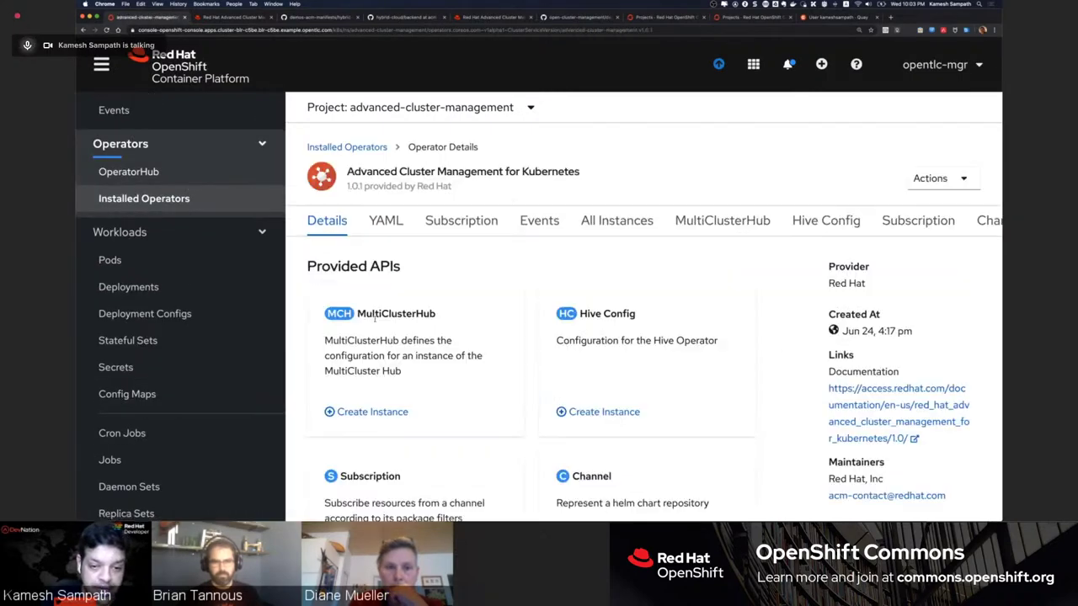
click(707, 221)
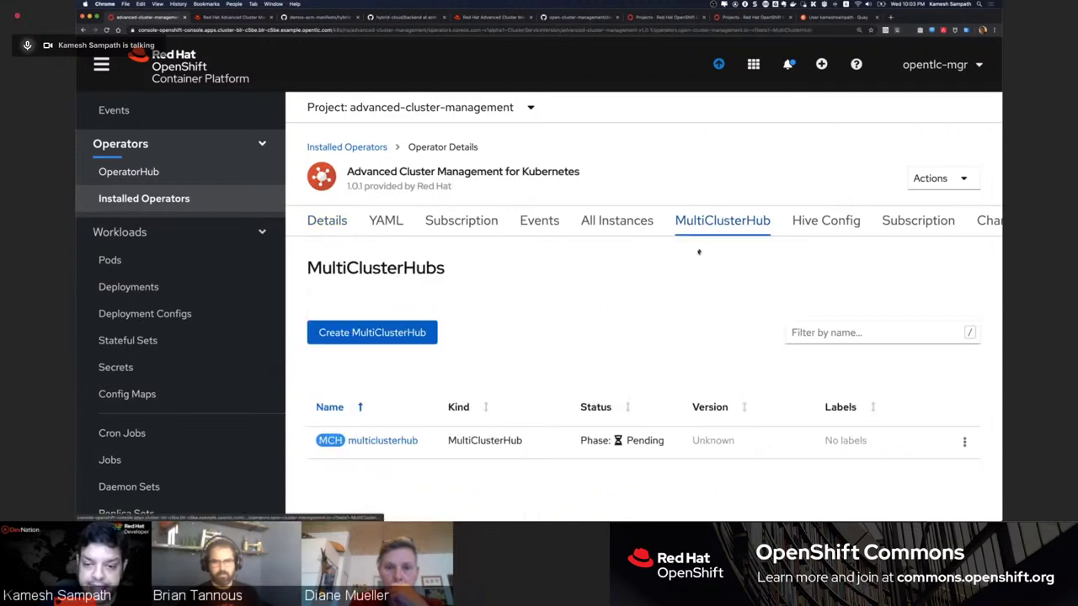
Open a new MultiClusterHub definition and examine its imagePullSecret quay-secret entry, referring back to the Quay CLI password settings
click(424, 333)
drag(514, 317, 363, 317)
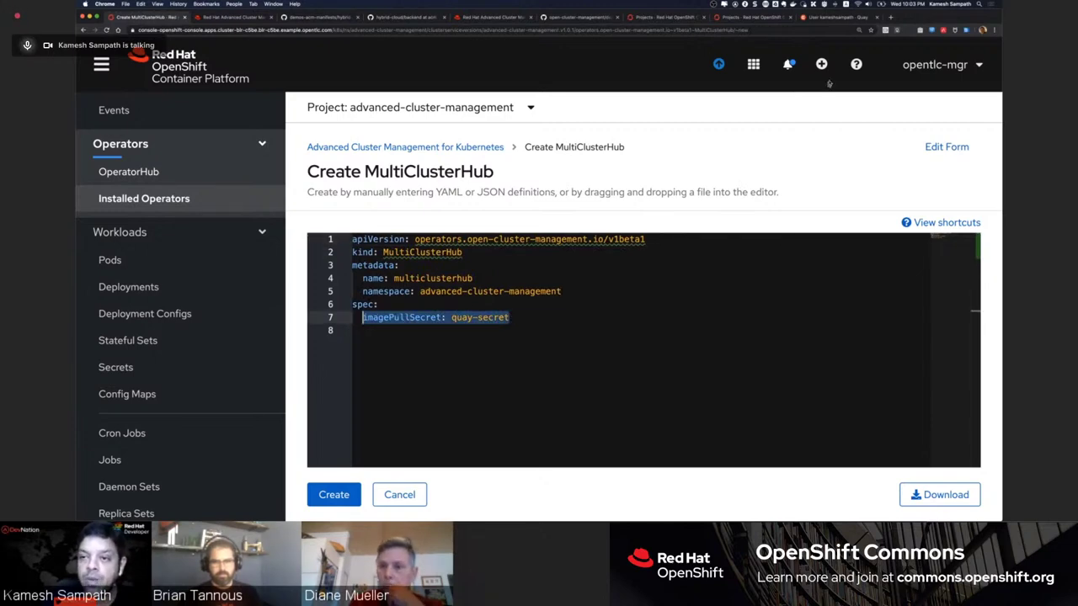
click(828, 18)
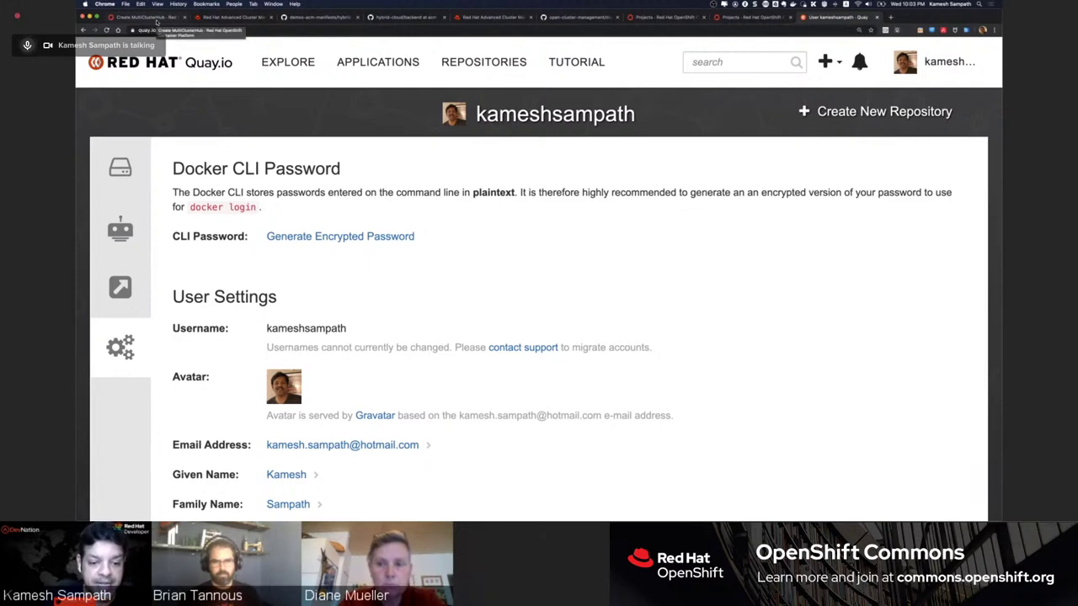
click(156, 21)
drag(508, 319, 452, 317)
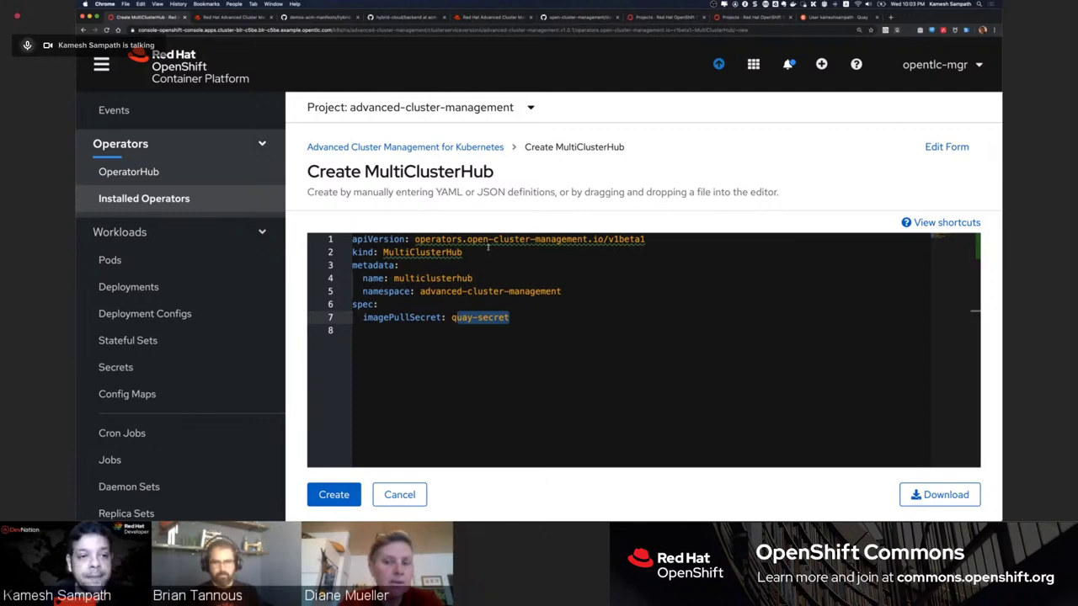
Leave the MultiClusterHub form for OperatorHub without creating an instance, and reload the Advanced Cluster Management cluster list
click(199, 180)
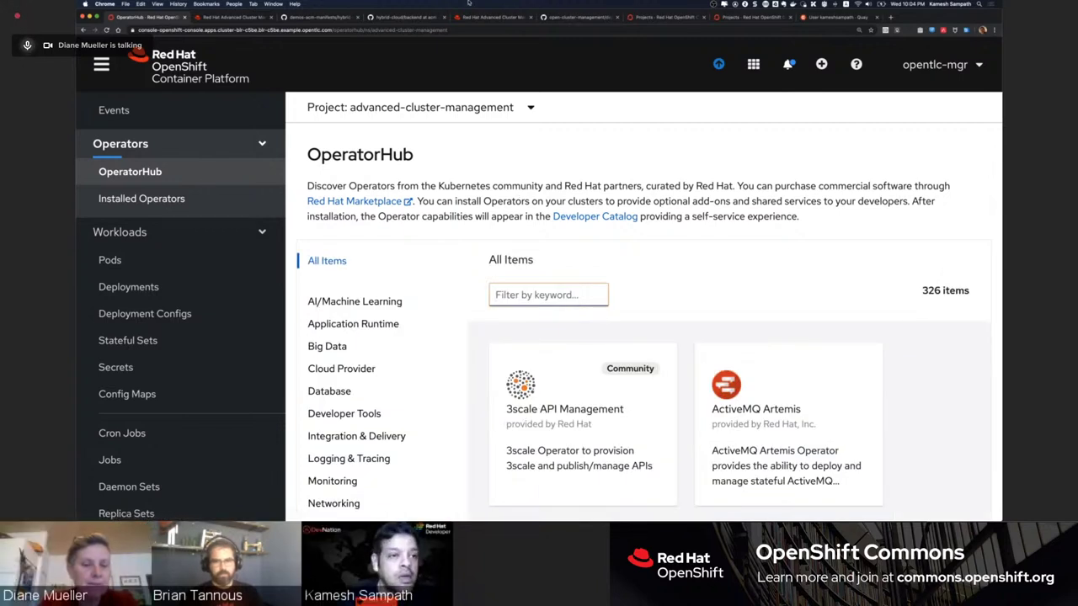
click(214, 17)
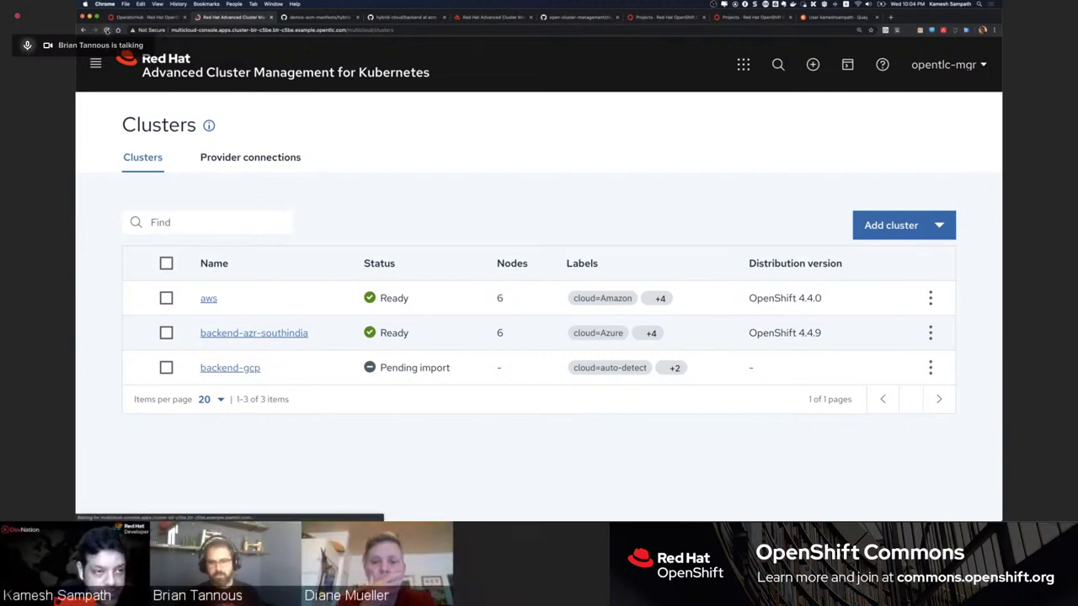
click(108, 29)
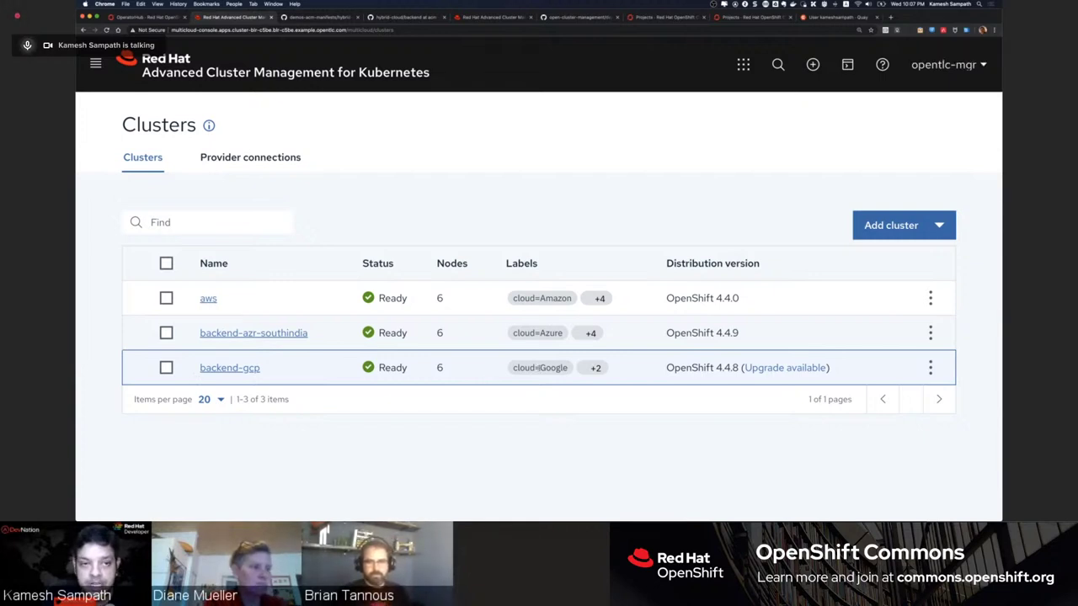
Look at the project lists in the Azure and GCP consoles, and check the pods of the backend-gcp project
click(742, 18)
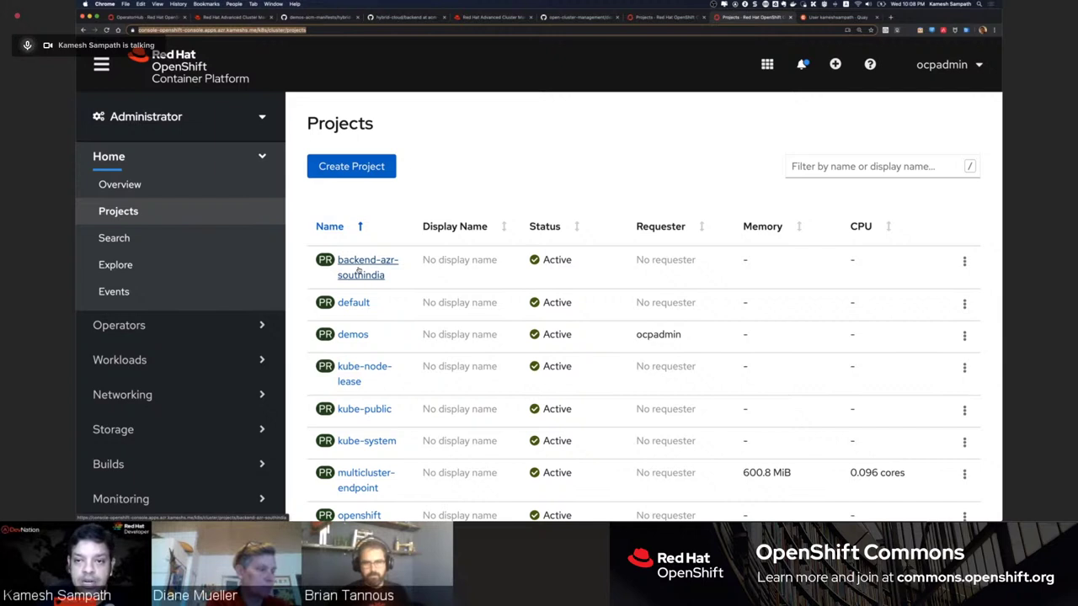
click(656, 18)
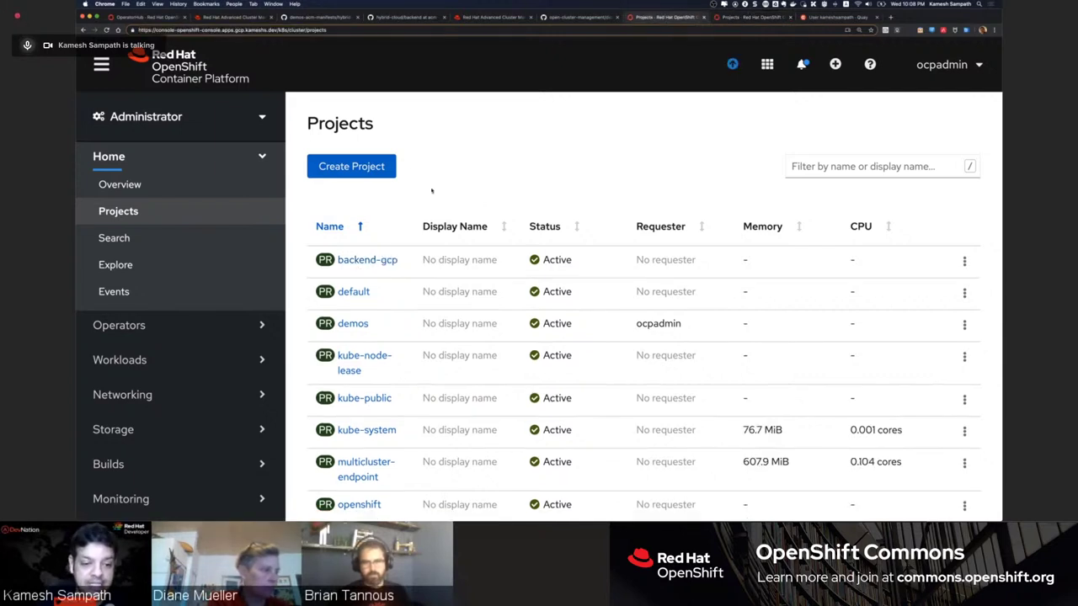
click(371, 260)
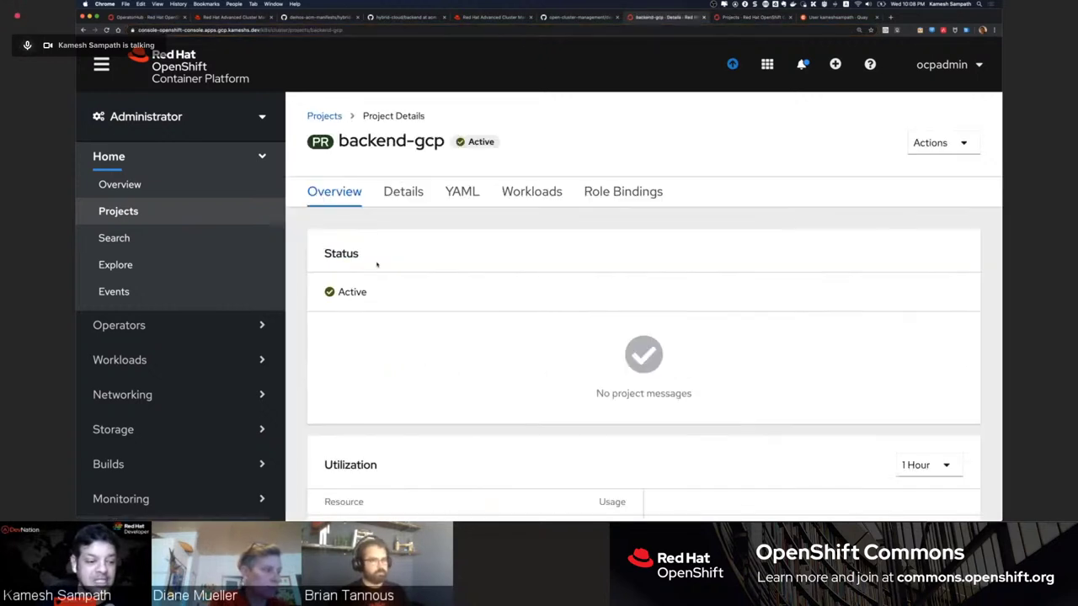
click(135, 360)
click(141, 386)
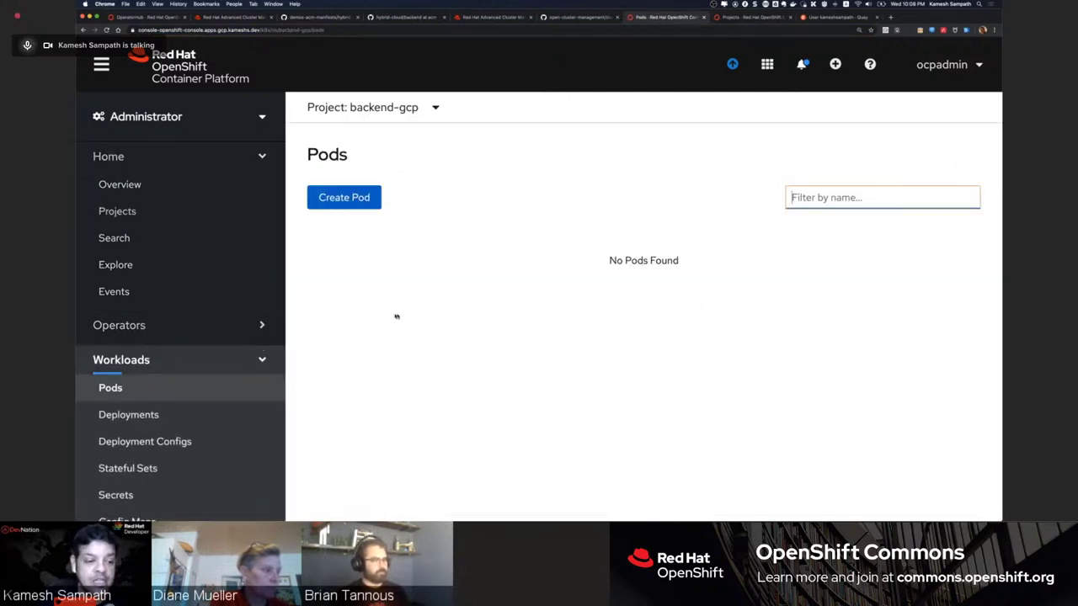
Check the deployments of the backend-gcp project and reload the page
click(150, 415)
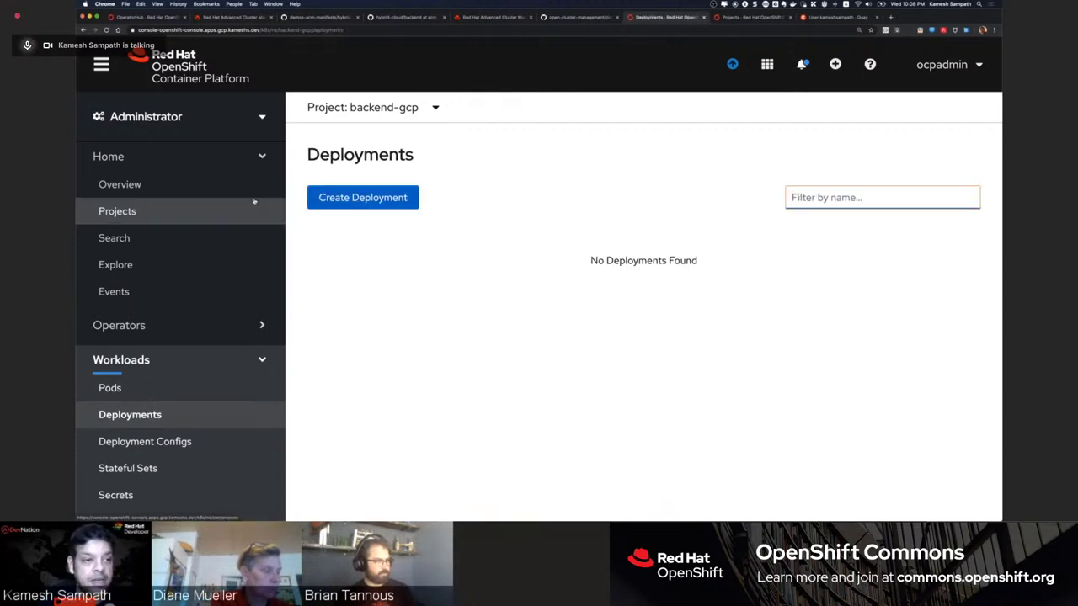
key(super+r)
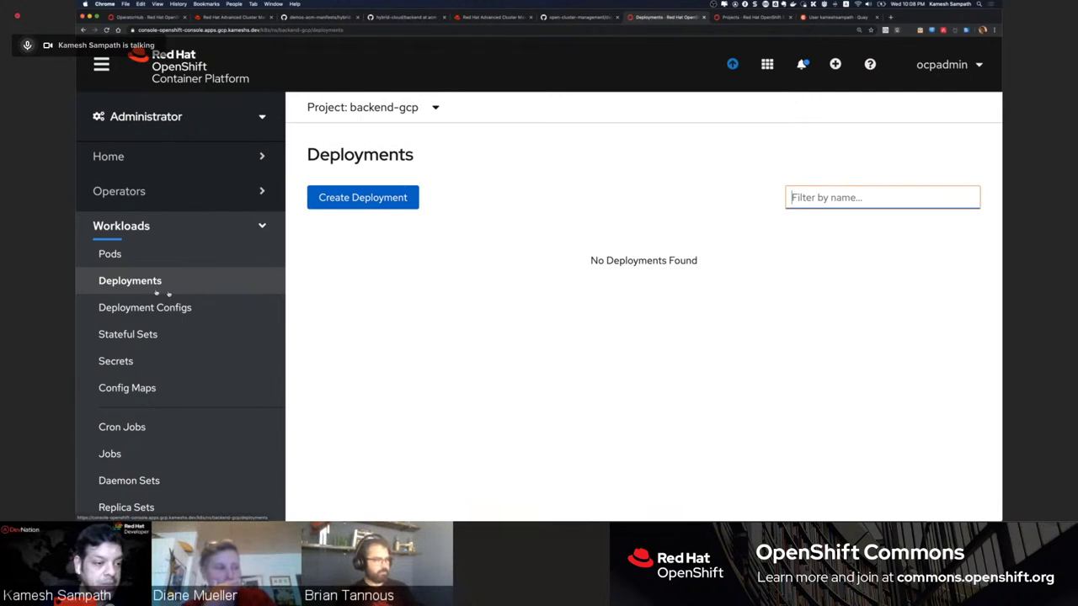
click(397, 107)
click(379, 240)
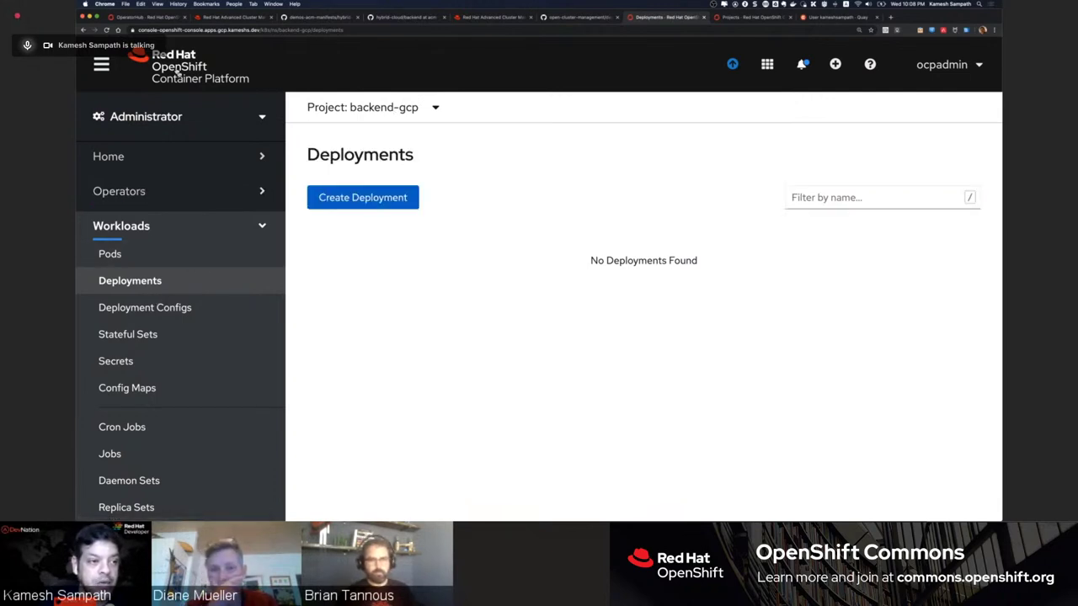
click(106, 29)
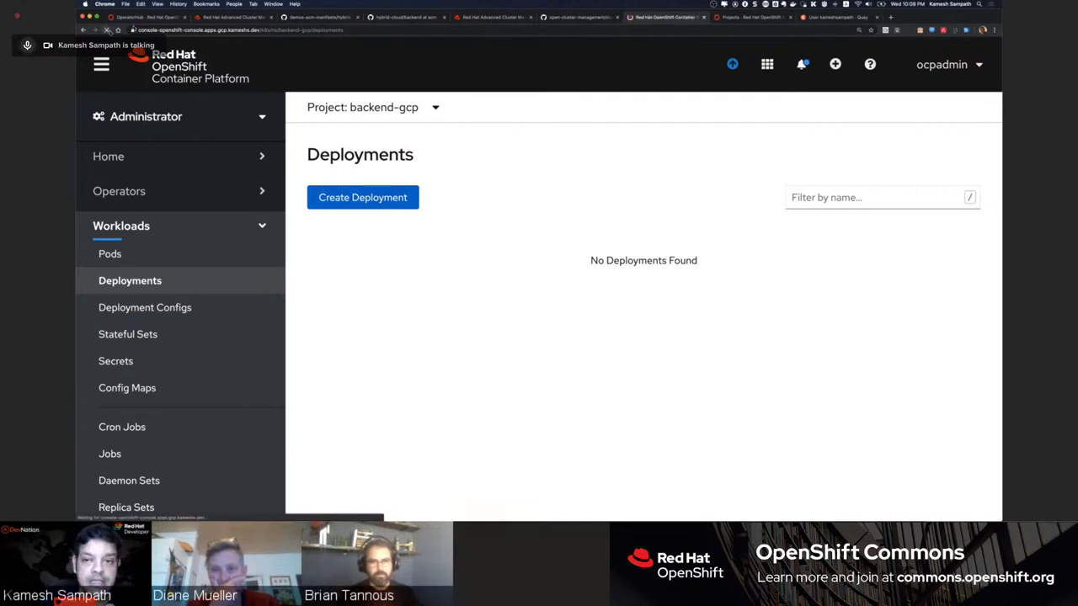
Check the pods and deployments of the backend-azr-southindia project in the Azure cluster's console
click(743, 22)
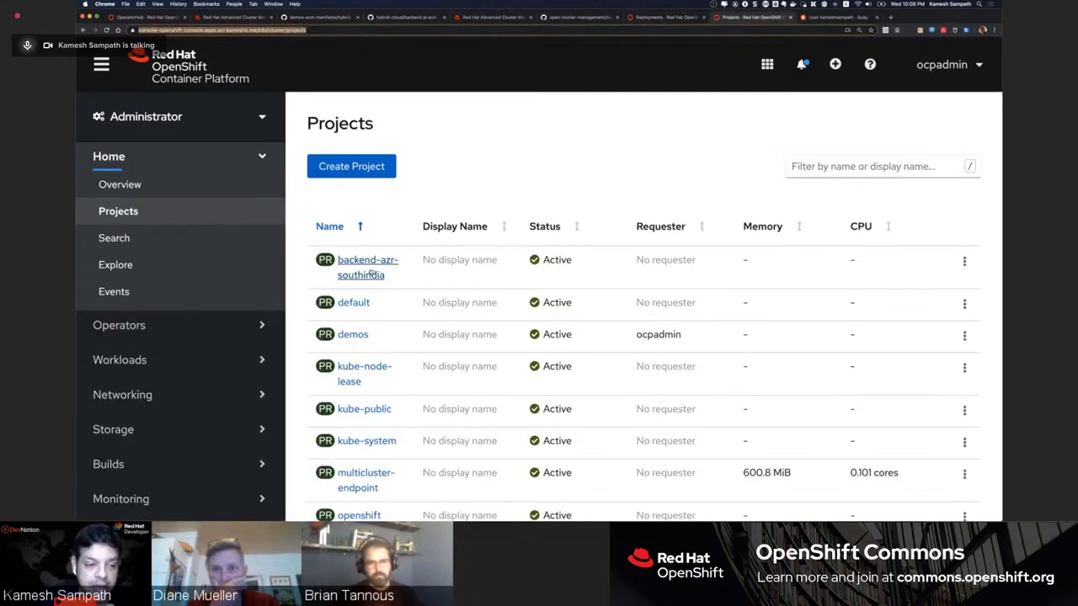
click(371, 271)
click(119, 360)
click(125, 389)
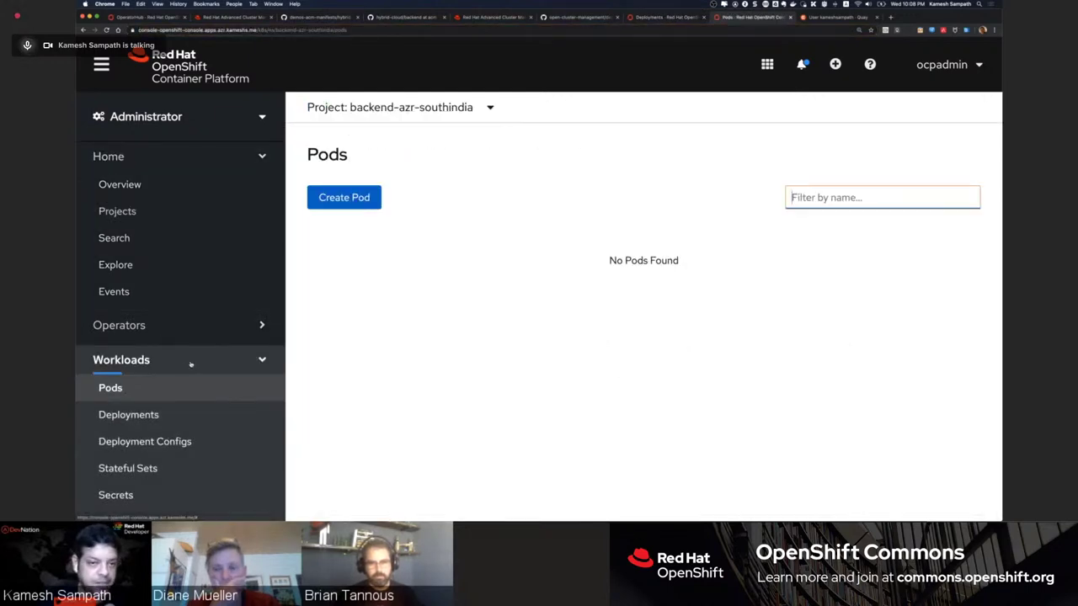
scroll(191, 364, down, 2)
click(169, 340)
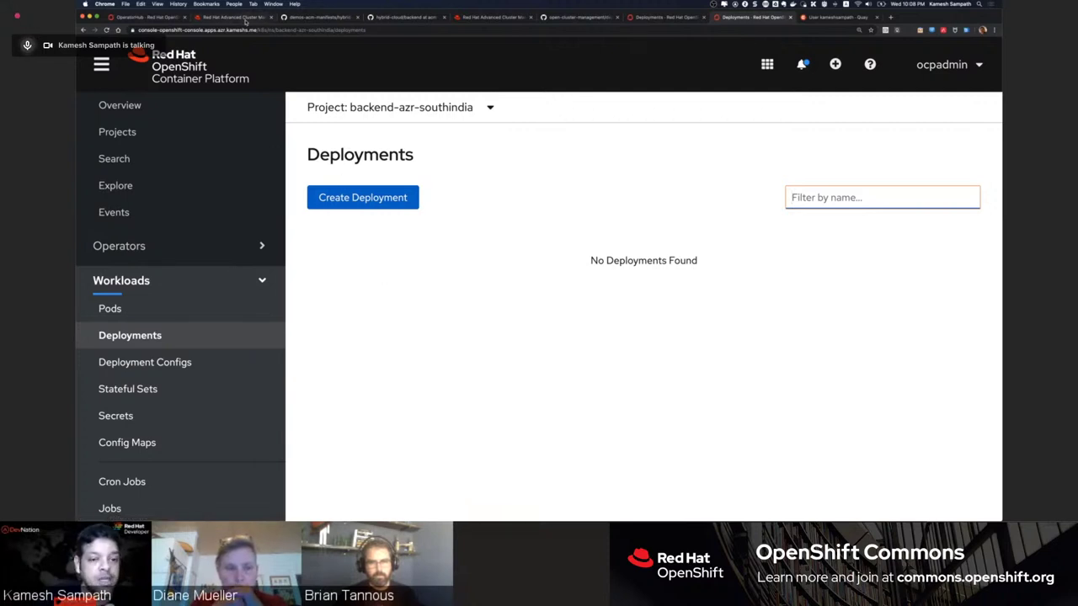
Revisit the managed cluster list, and read the Hybrid Cloud Demo README on GitHub from the namespace setup to the backend topology
click(245, 18)
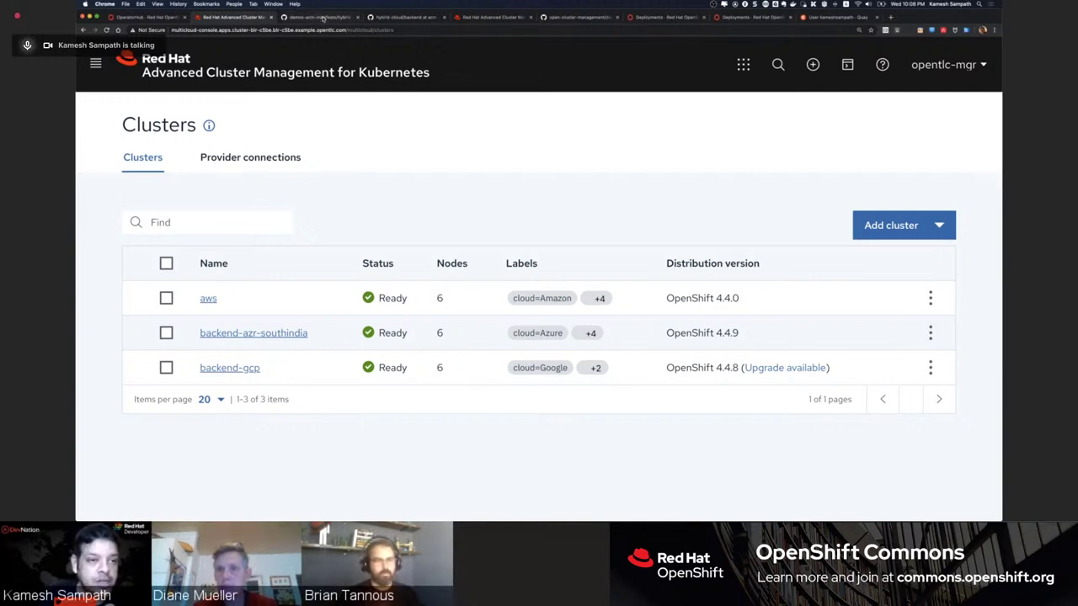
click(323, 18)
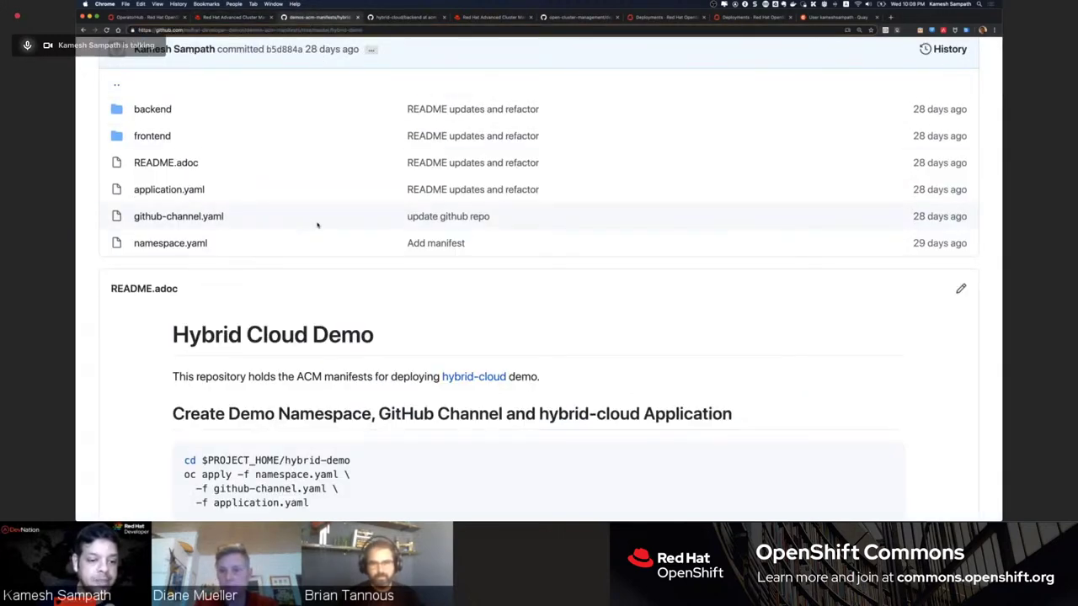
scroll(317, 225, down, 1)
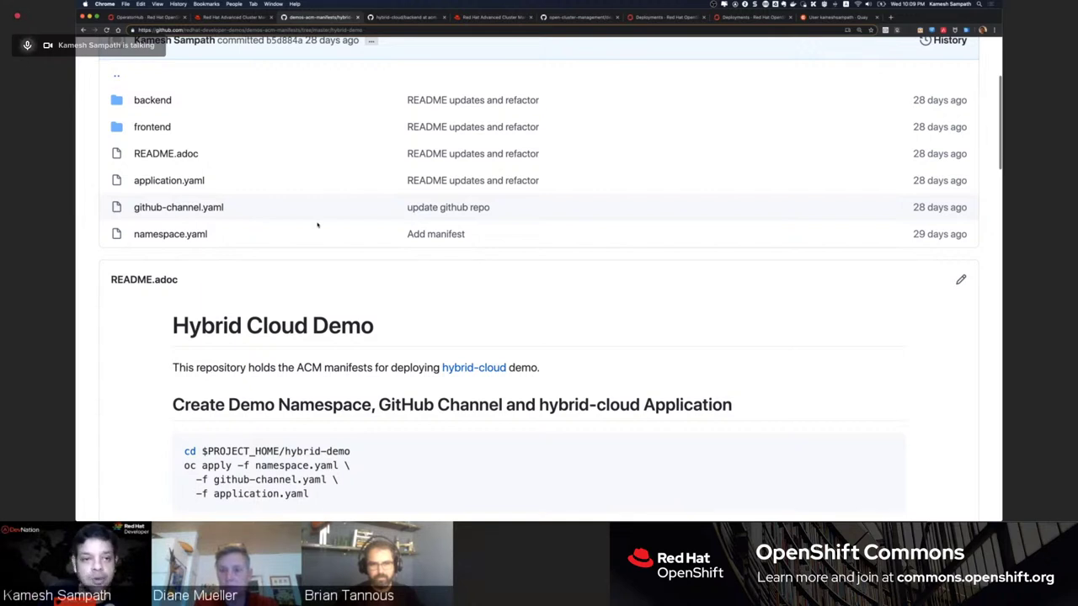
scroll(317, 225, down, 3)
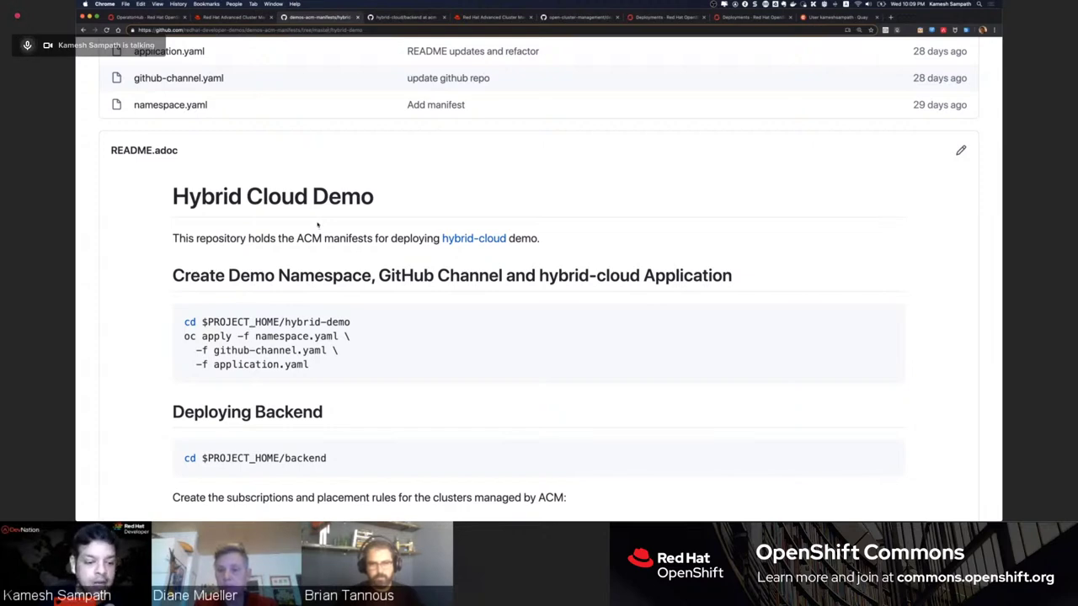
scroll(317, 223, down, 5)
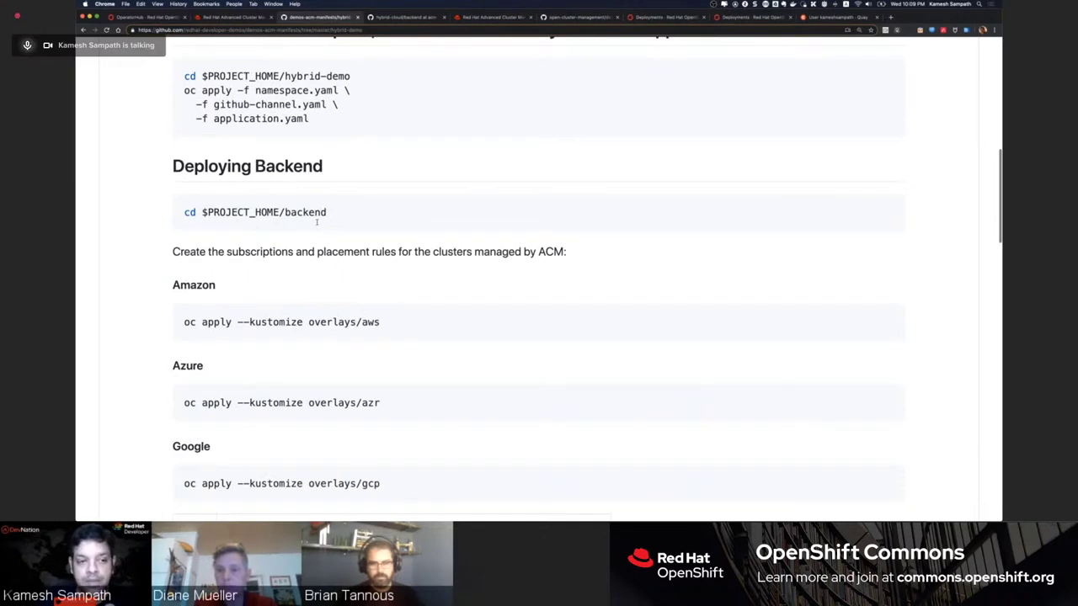
scroll(318, 223, down, 10)
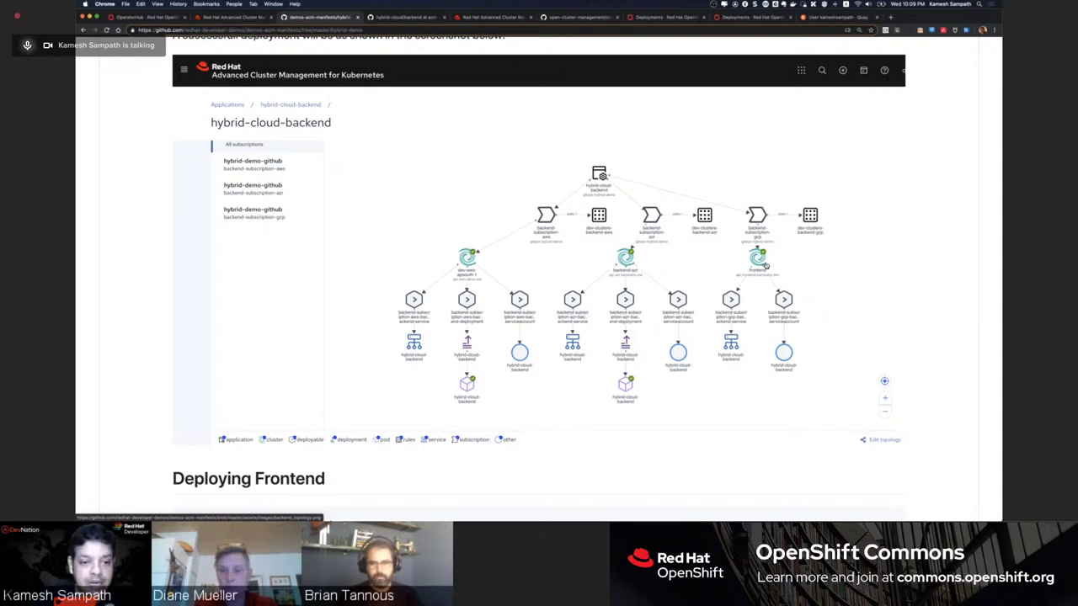
Switch to Visual Studio Code and examine the namespace name in namespace.yaml and the GitHub channel definition in github-channel.yaml
key(super+Tab)
key(super+Tab)
key(super+Tab)
key(super+Tab)
key(super+Tab)
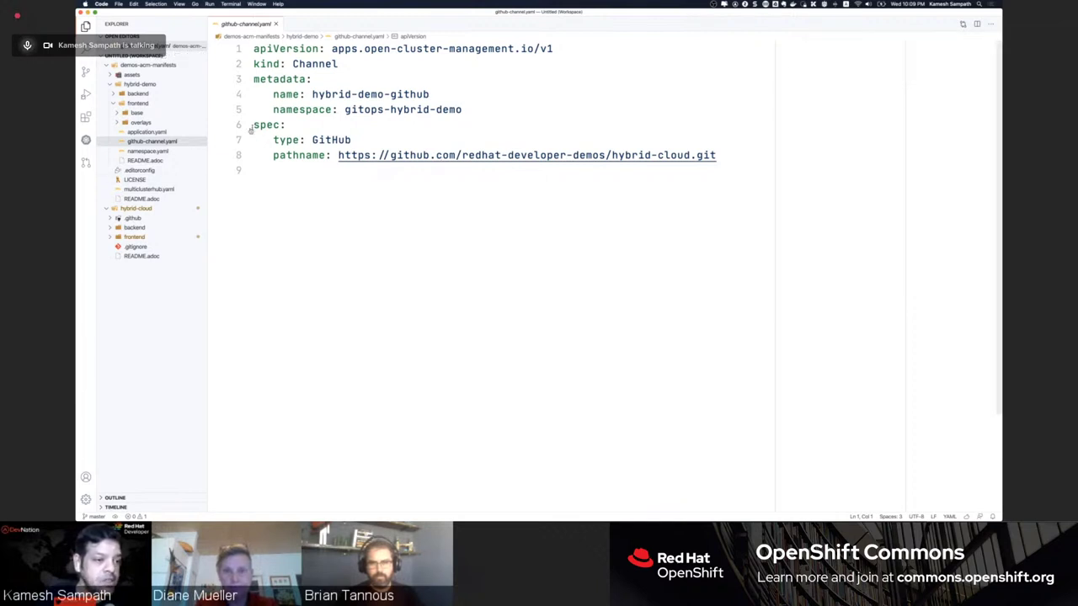
click(152, 151)
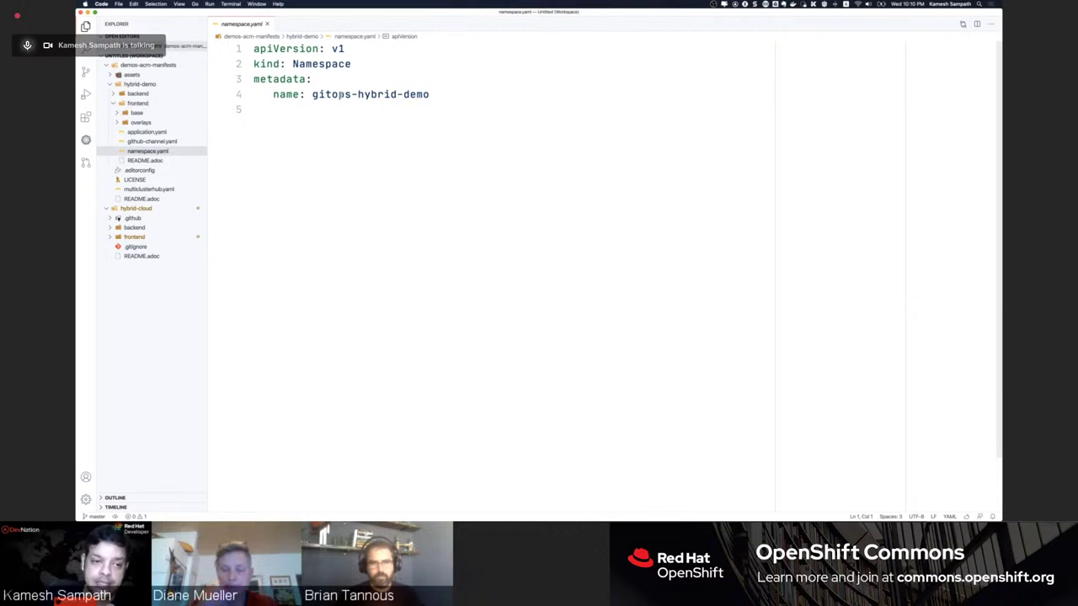
drag(312, 95, 432, 96)
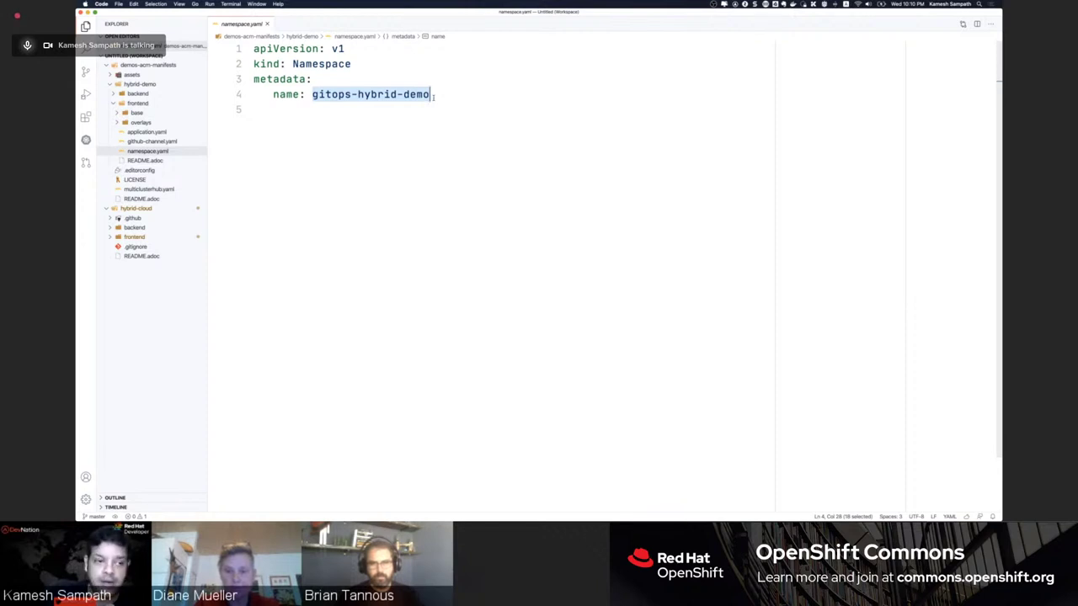
click(165, 141)
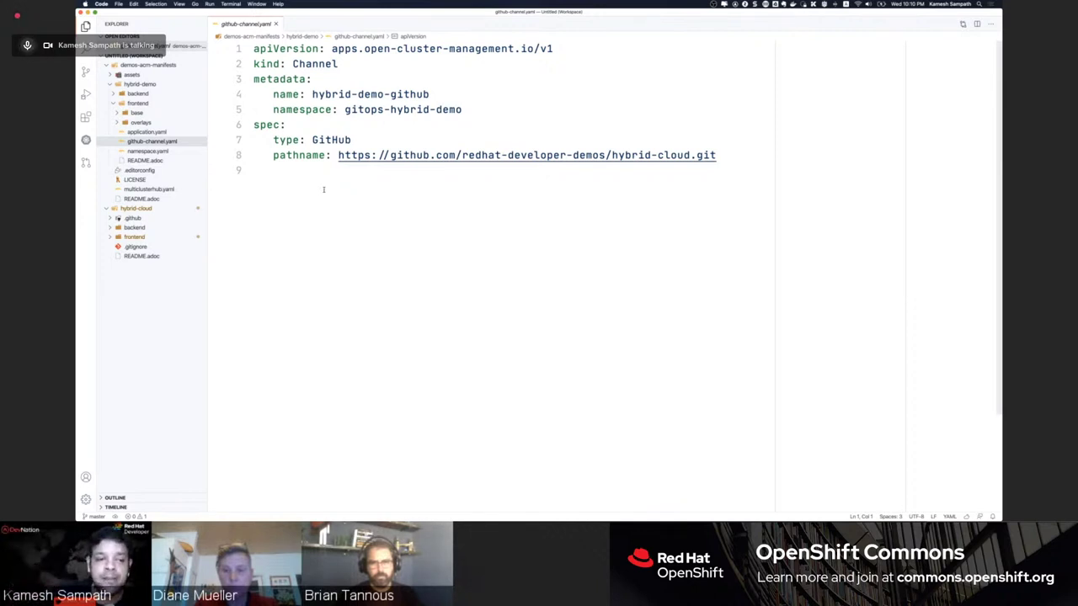
Examine the GitHub channel type and the hybrid-cloud.git repository pathname in github-channel.yaml
double_click(328, 141)
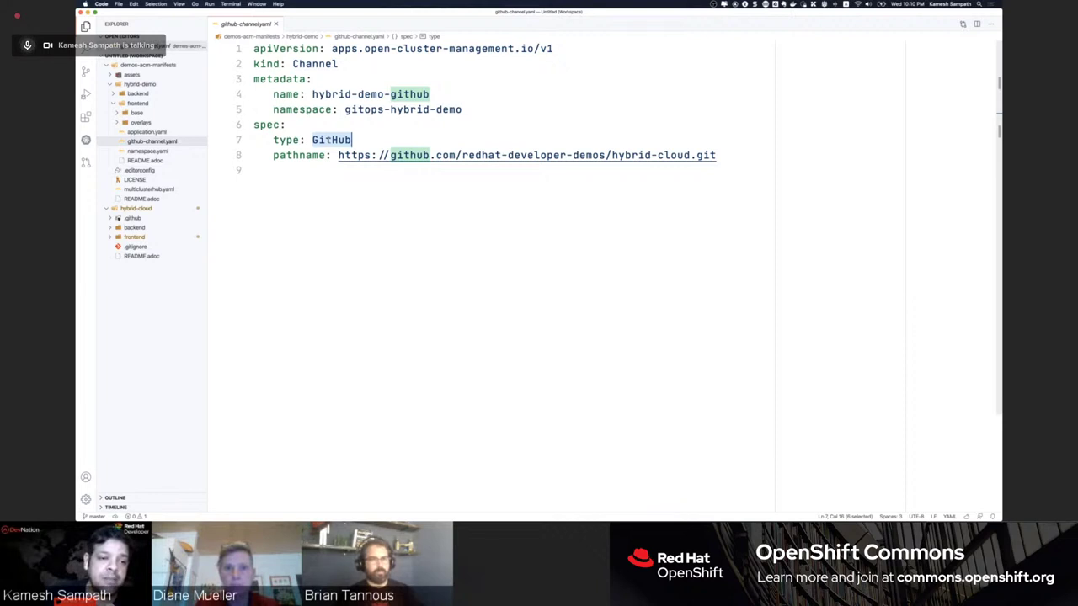
click(328, 141)
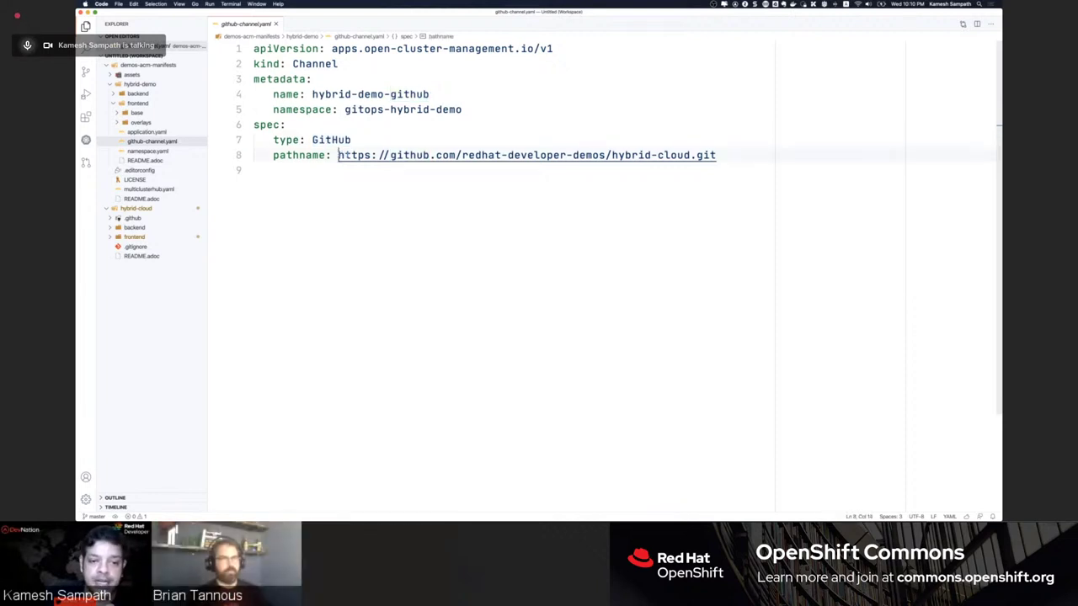
drag(337, 155, 721, 156)
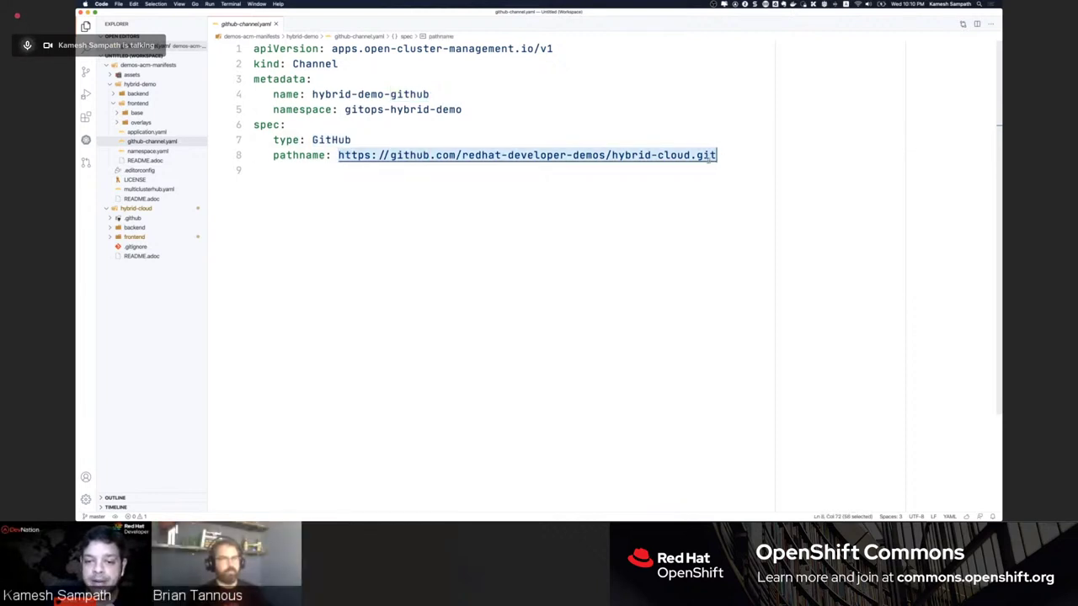
double_click(637, 155)
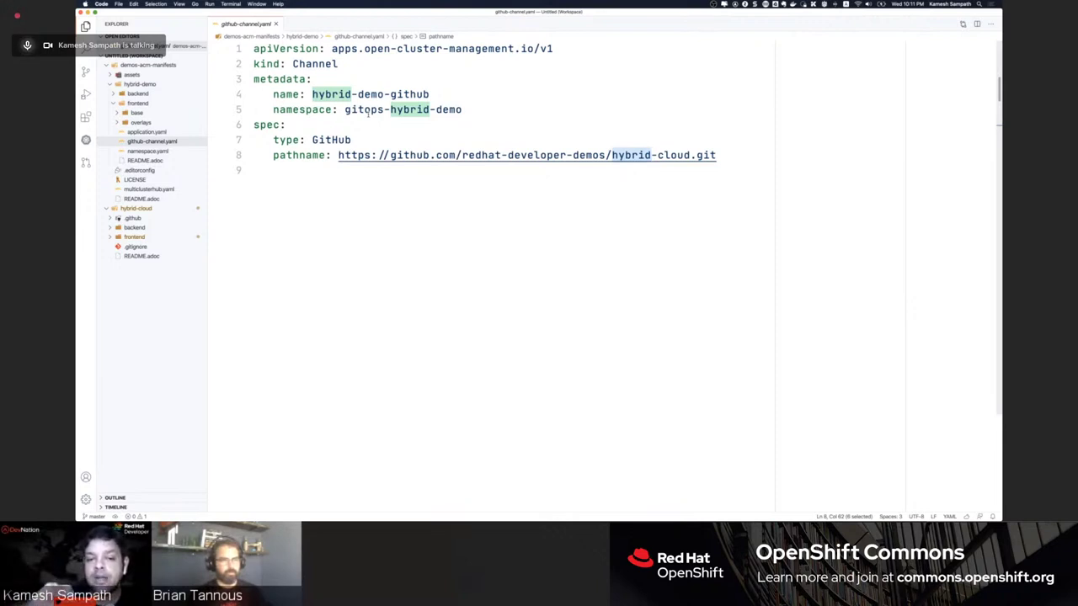
Open application.yaml and examine the application name and the Subscription entry under componentKinds
click(145, 132)
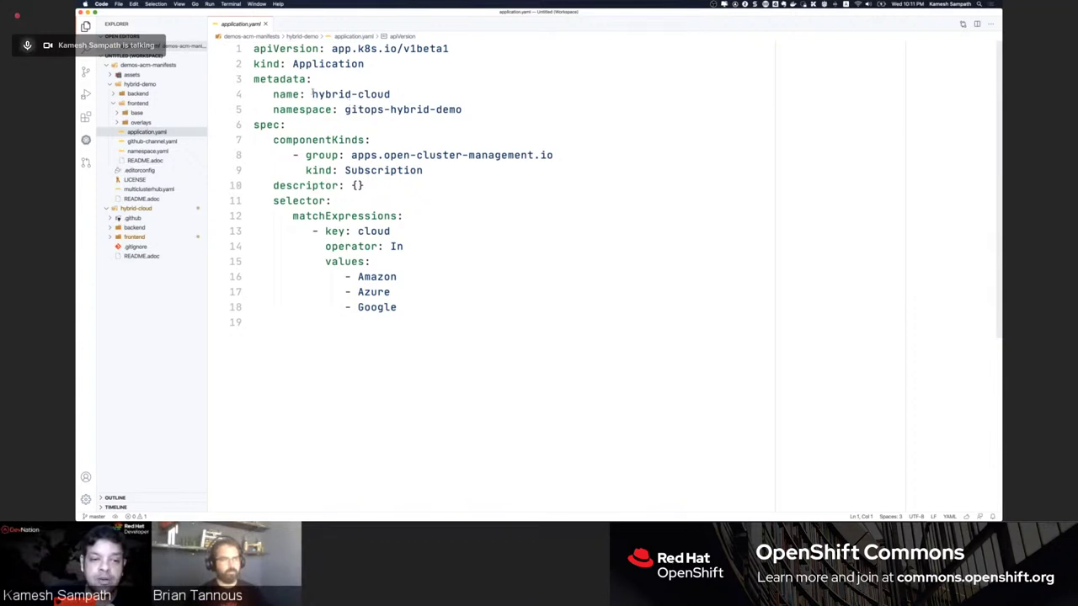
drag(312, 94, 392, 94)
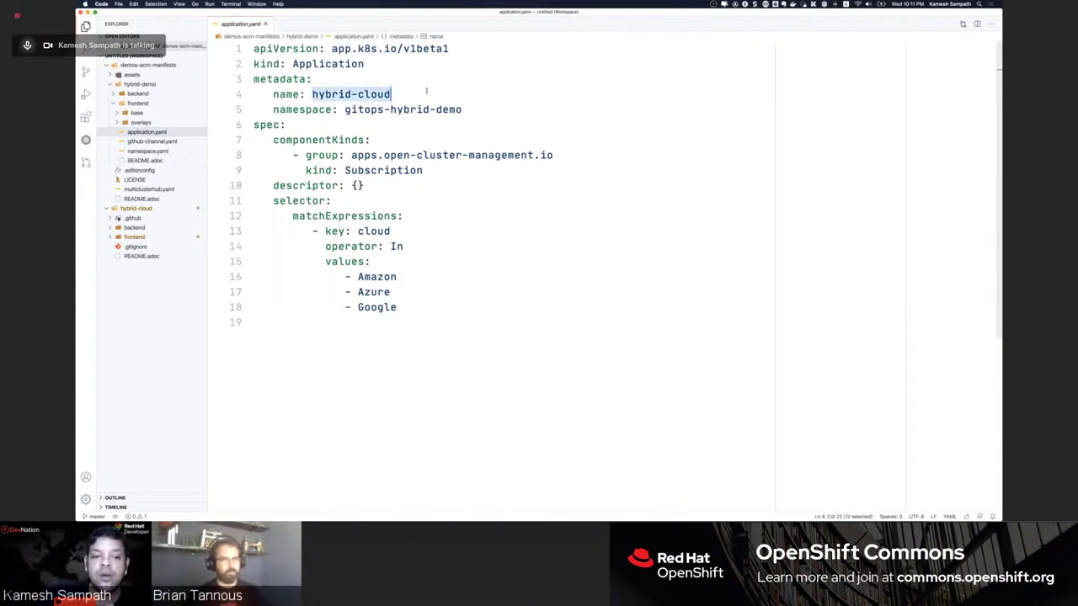
click(444, 171)
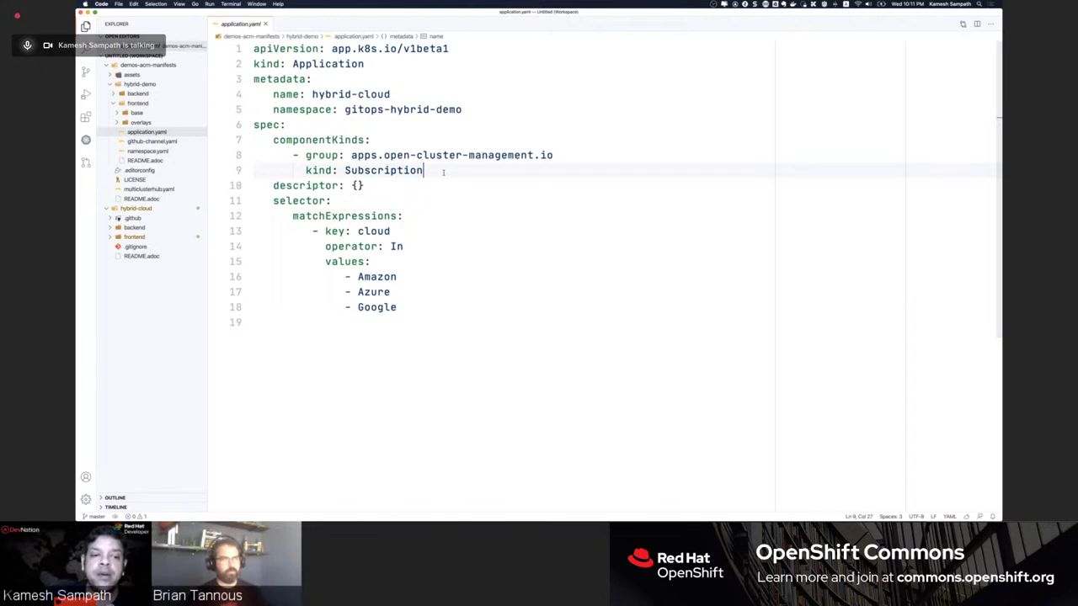
drag(444, 172, 261, 142)
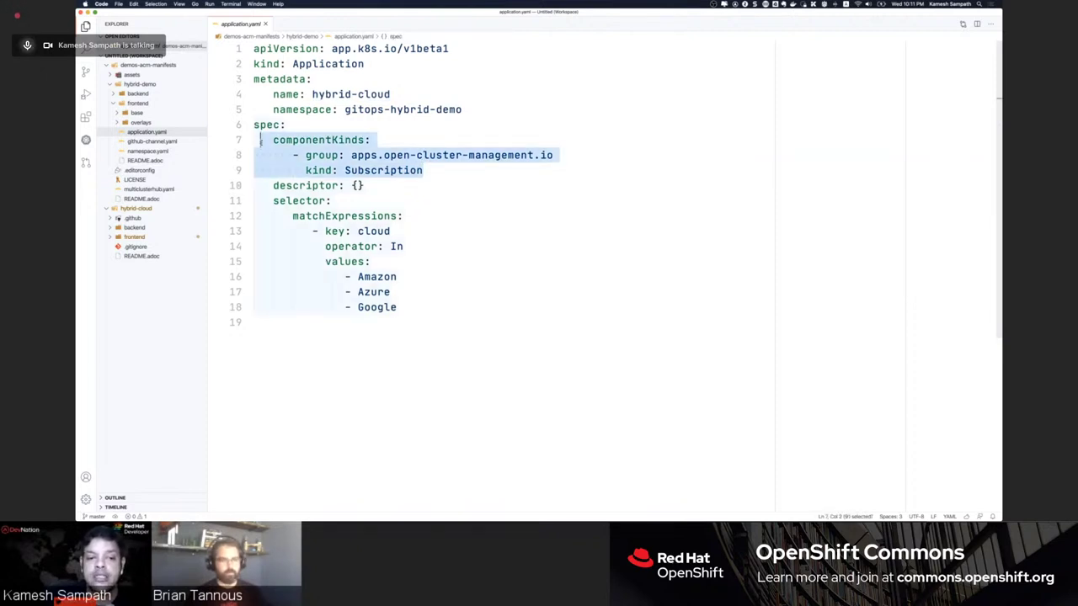
click(261, 141)
double_click(383, 170)
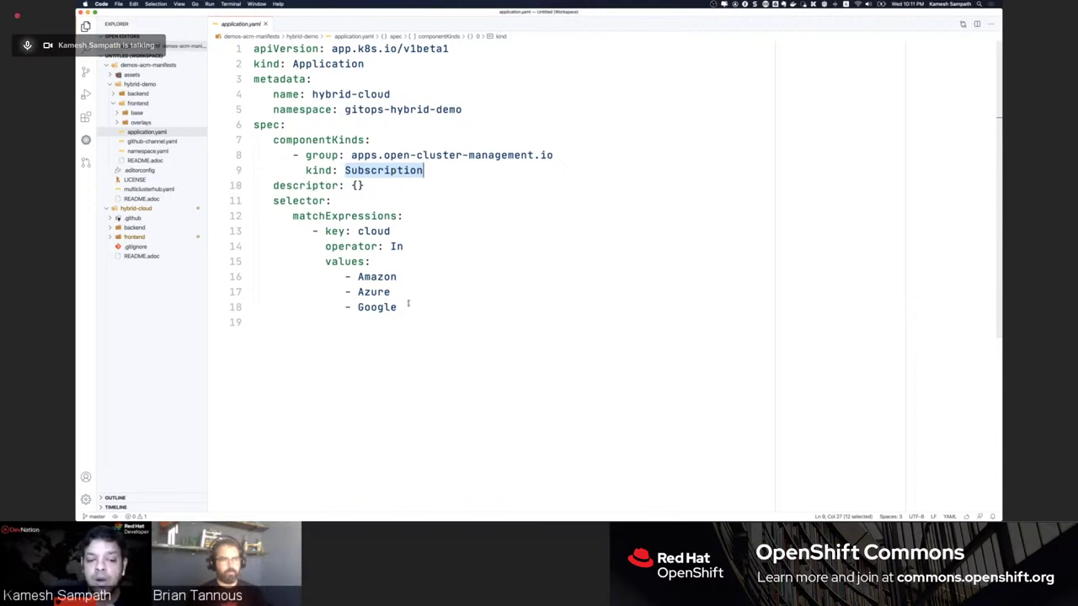
Examine the selector's match expressions in application.yaml, covering the cloud key and its list of provider values
drag(397, 307, 257, 230)
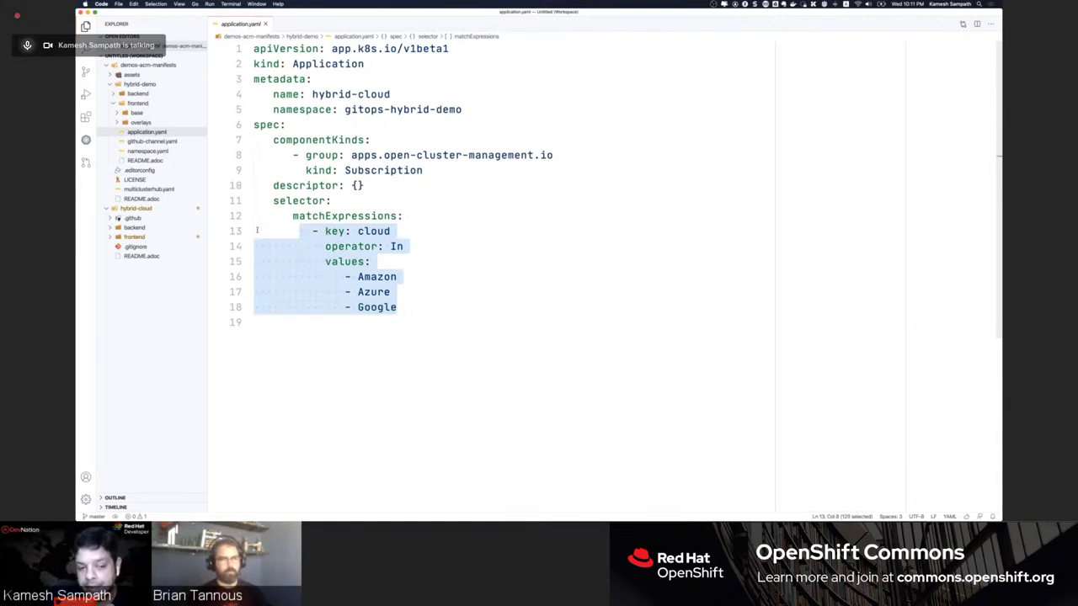
click(257, 230)
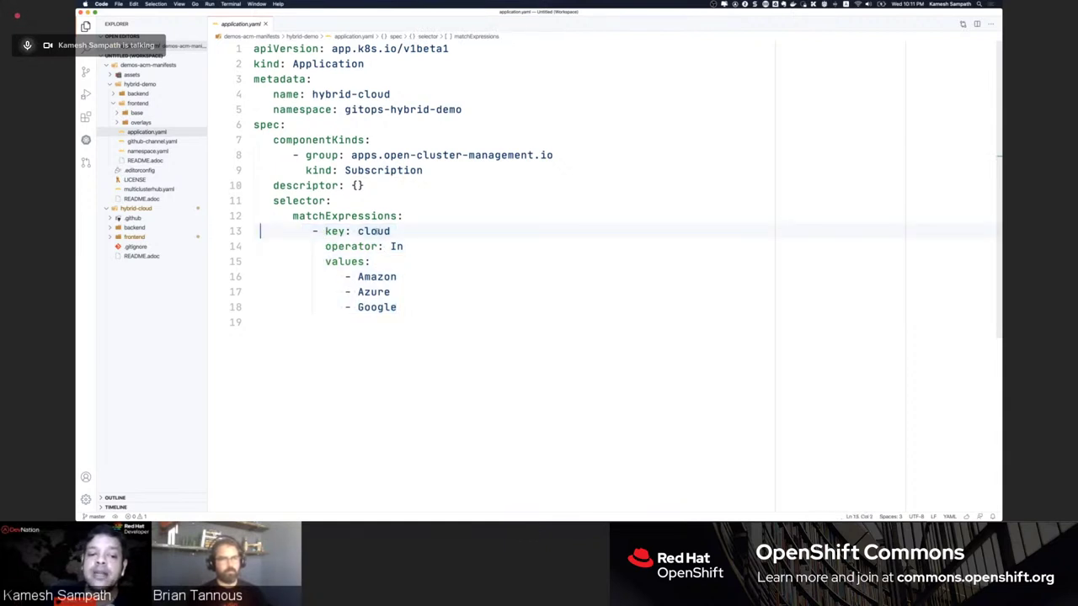
double_click(374, 230)
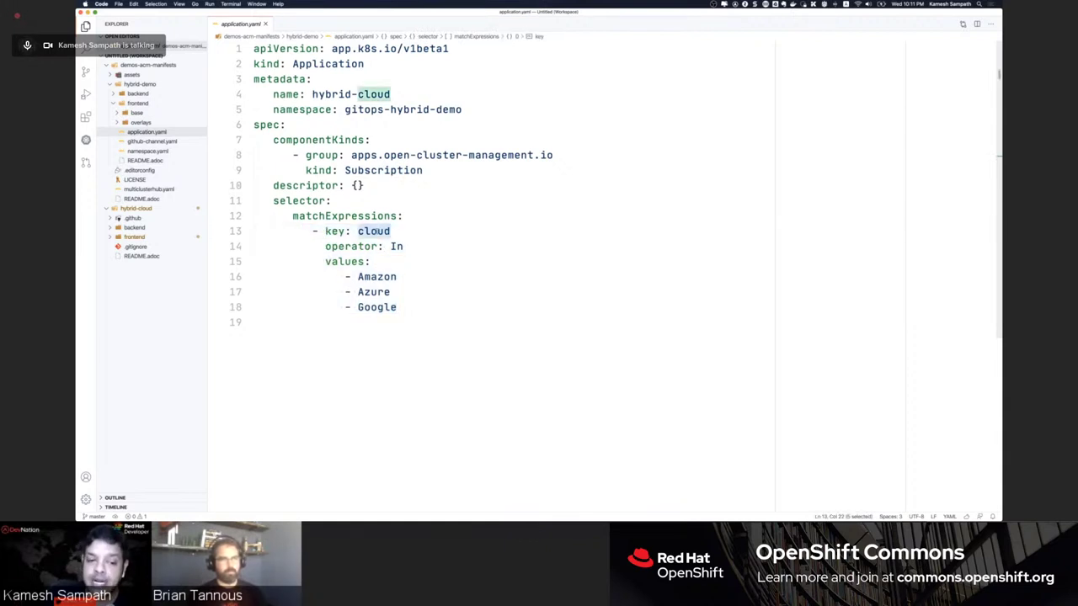
double_click(376, 277)
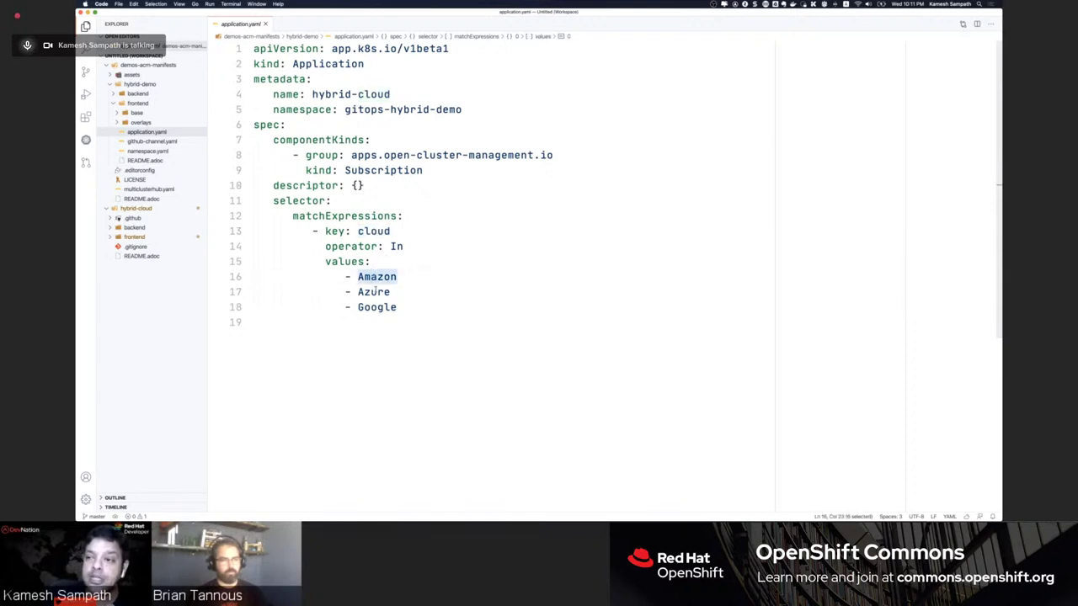
double_click(373, 292)
click(379, 316)
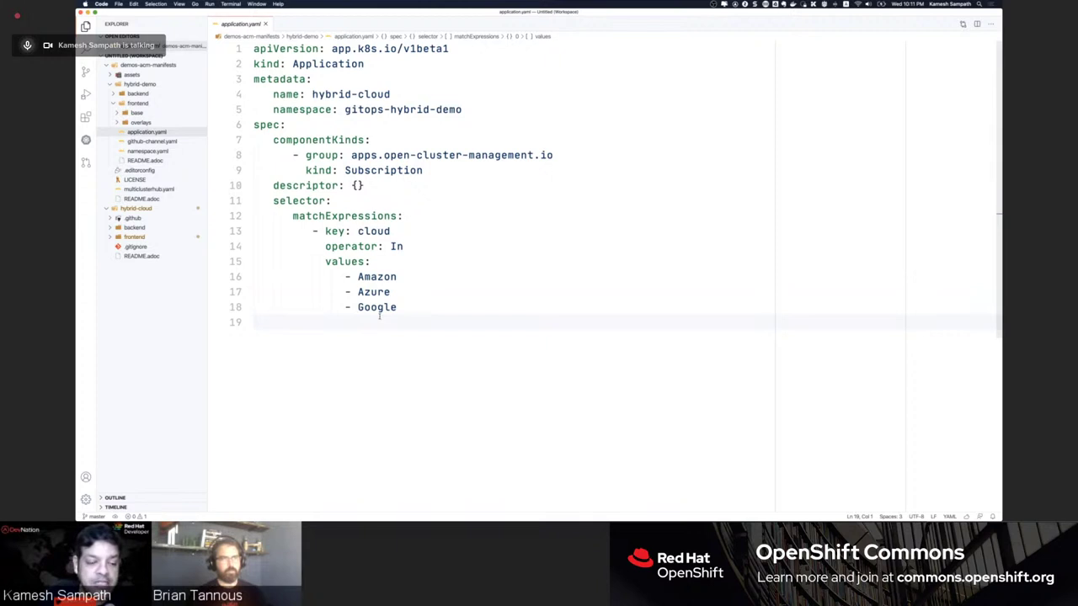
Switch to Chrome and inspect the cloud labels of the managed clusters in Advanced Cluster Management
key(super+Tab)
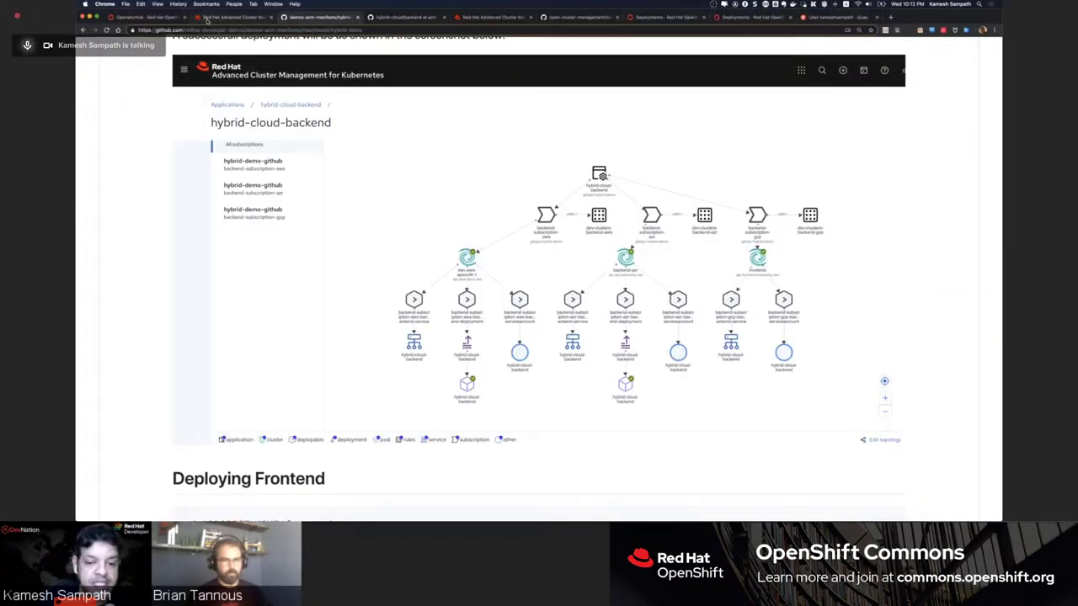
click(207, 20)
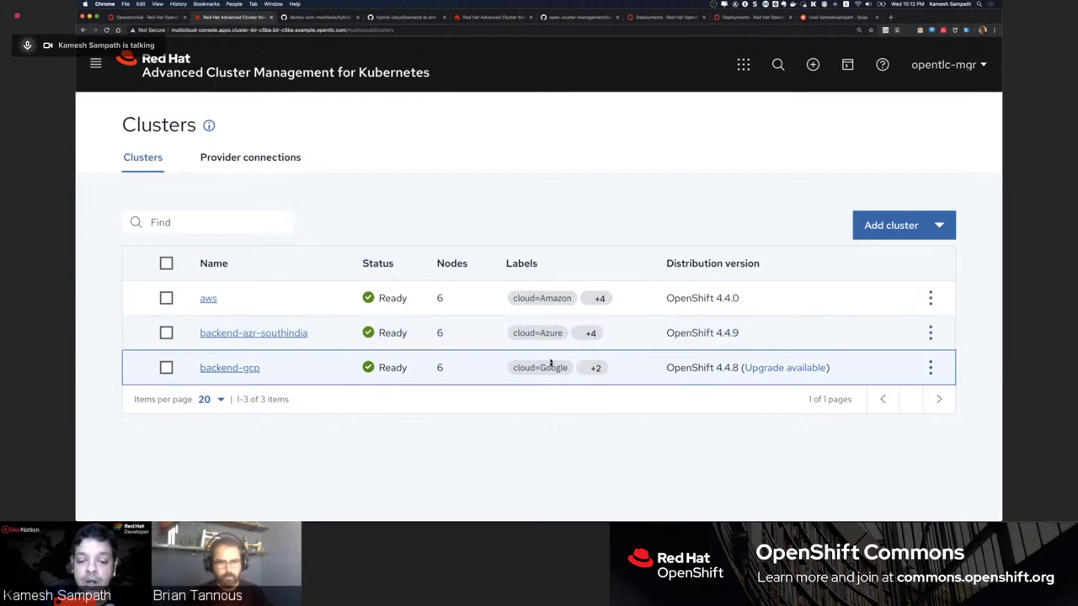
mouse_move(596, 369)
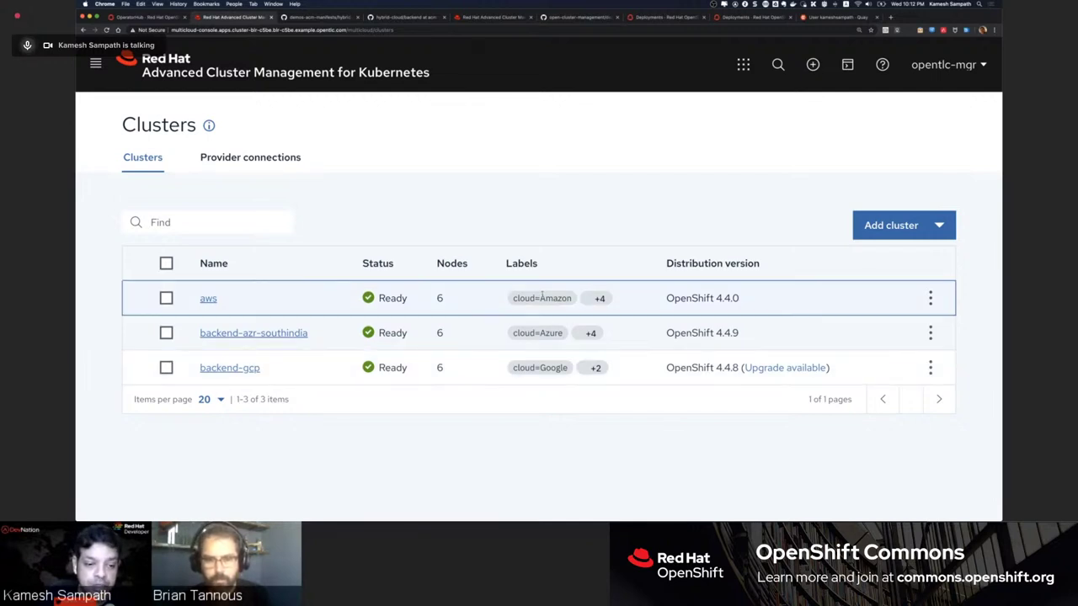
Return to Visual Studio Code, review the cloud key and provider values in application.yaml, and revisit namespace.yaml and application.yaml
key(super+Tab)
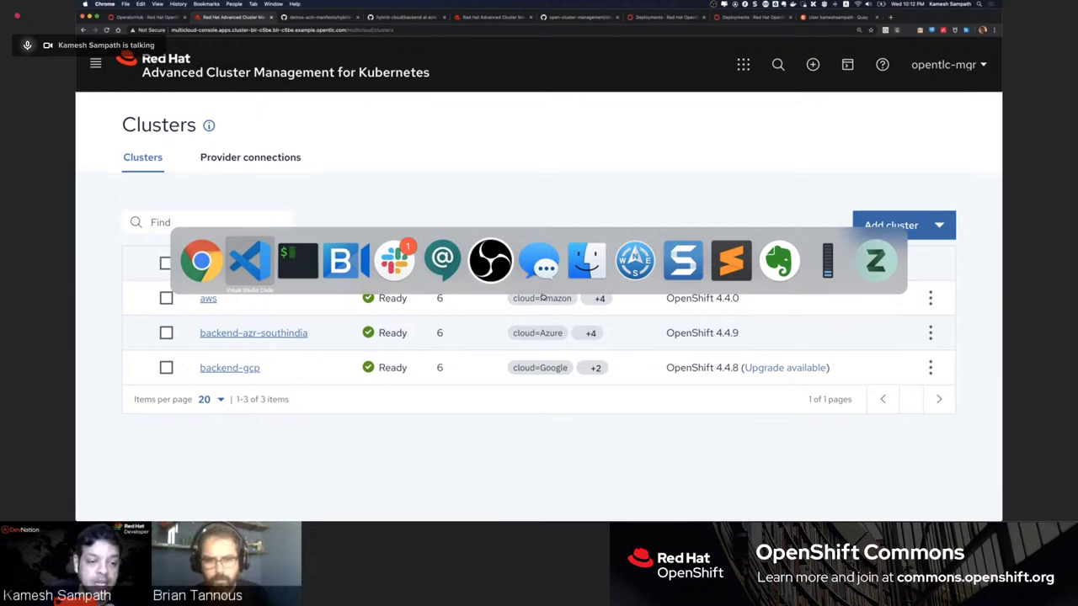
click(345, 216)
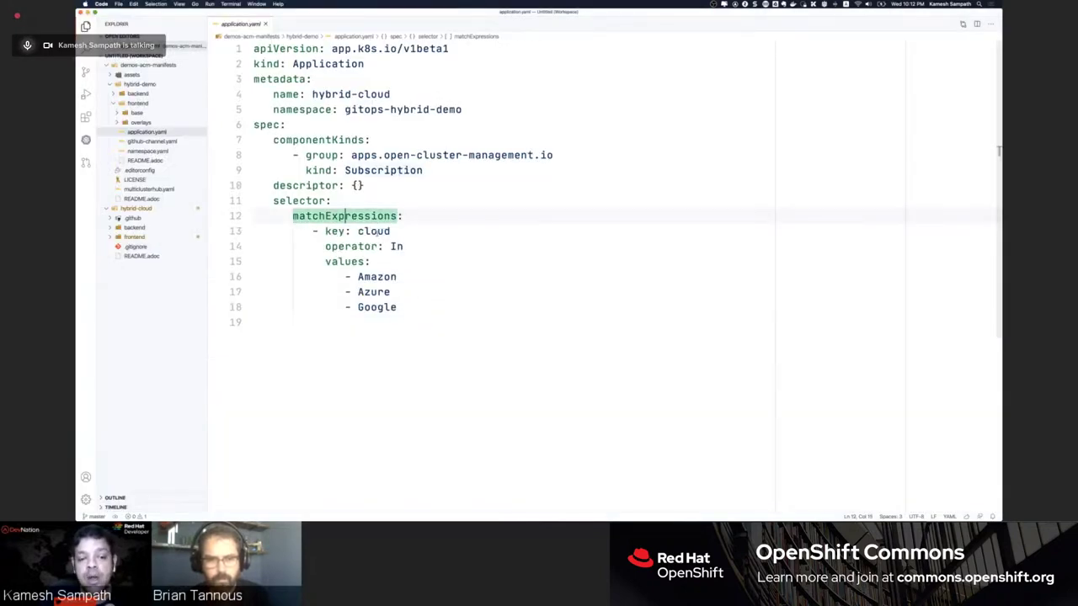
double_click(373, 231)
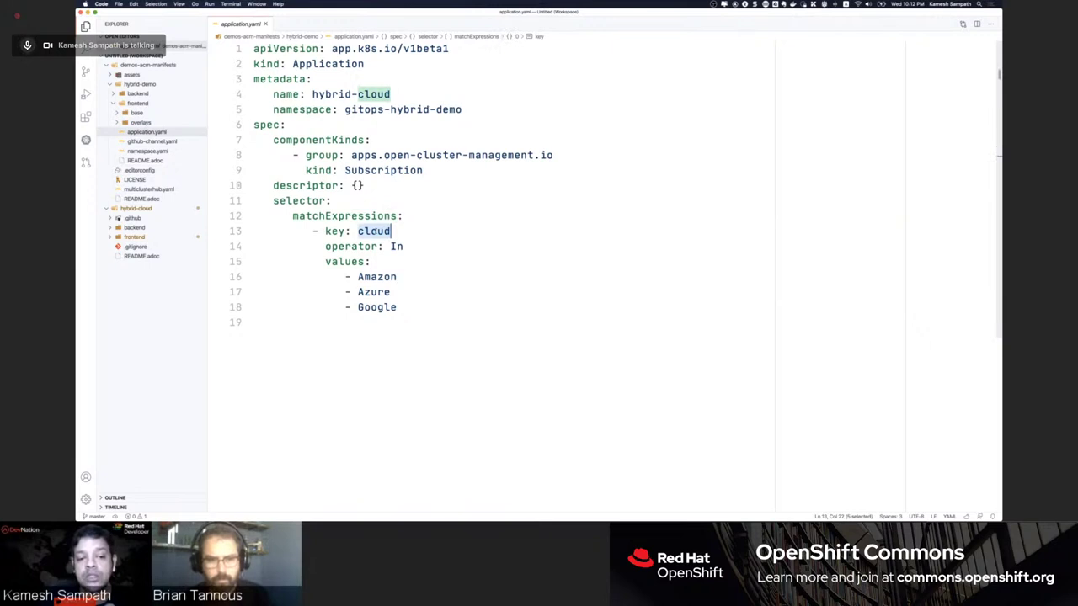
click(377, 230)
double_click(376, 231)
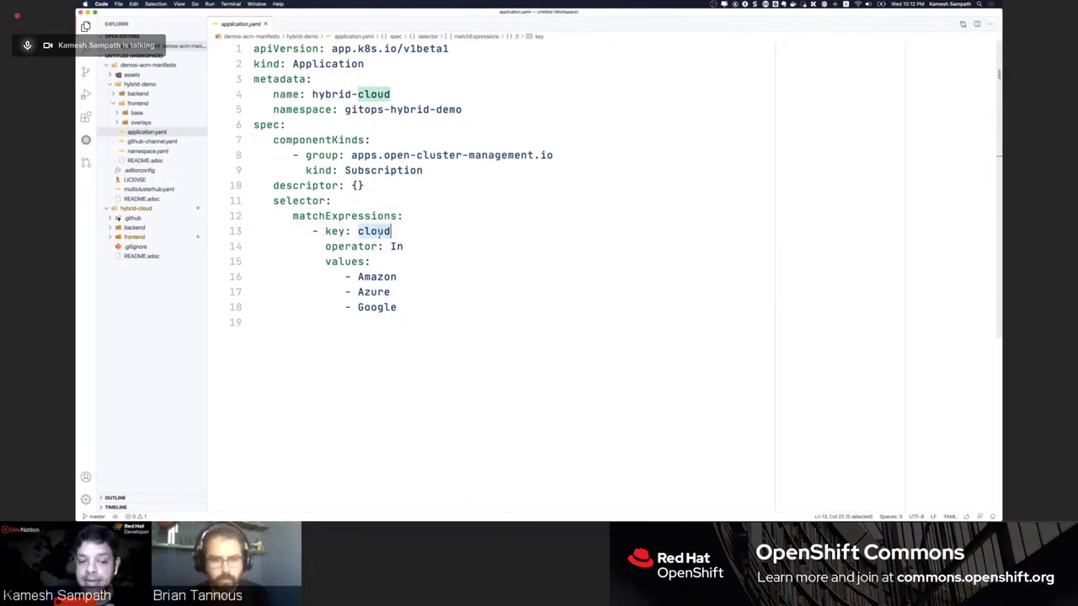
drag(405, 309, 299, 262)
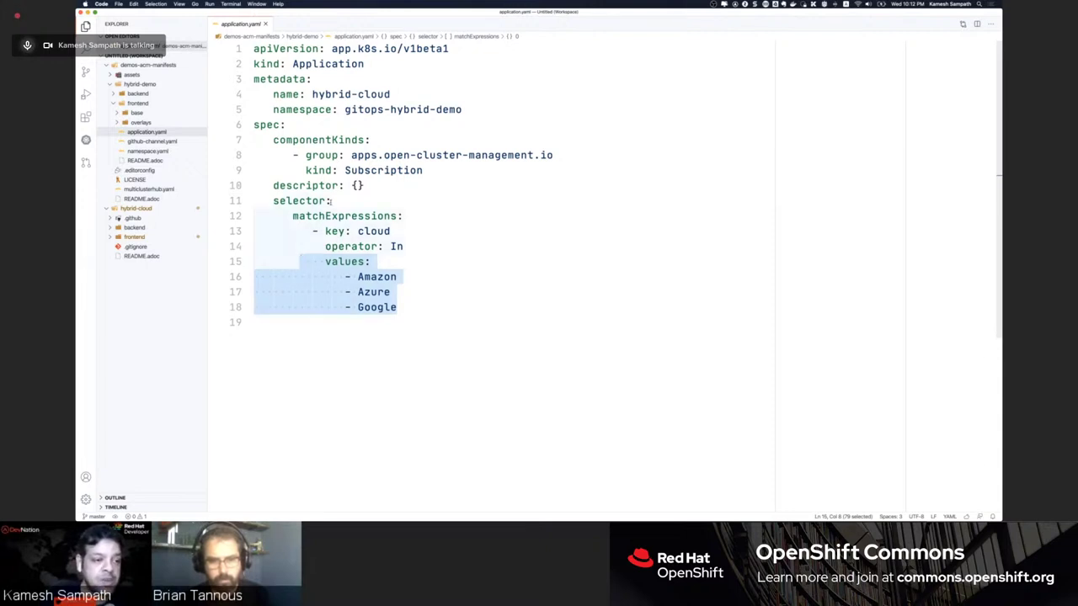
click(148, 151)
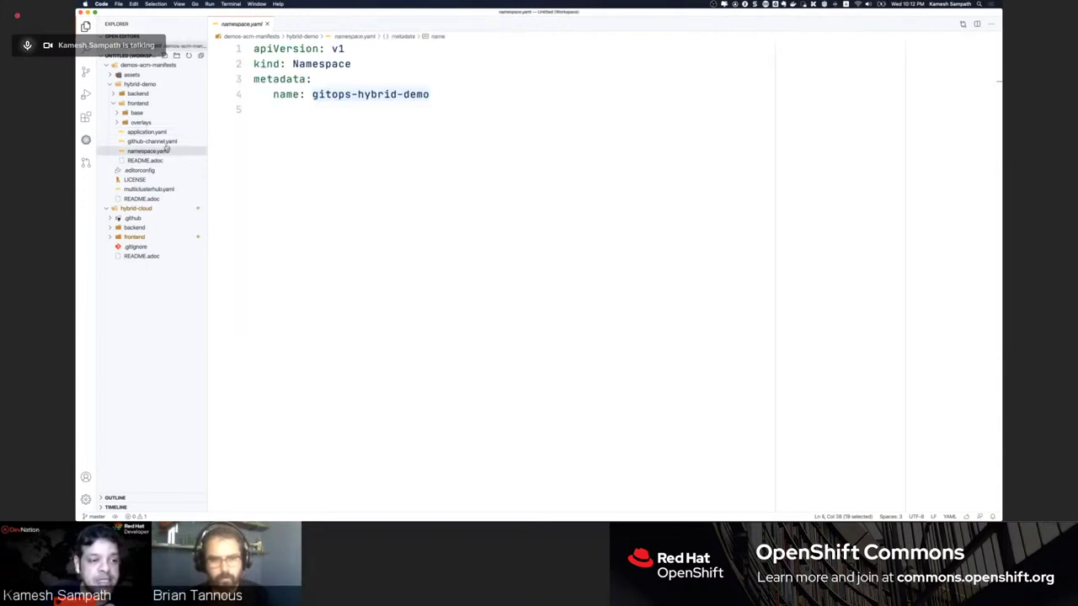
click(160, 134)
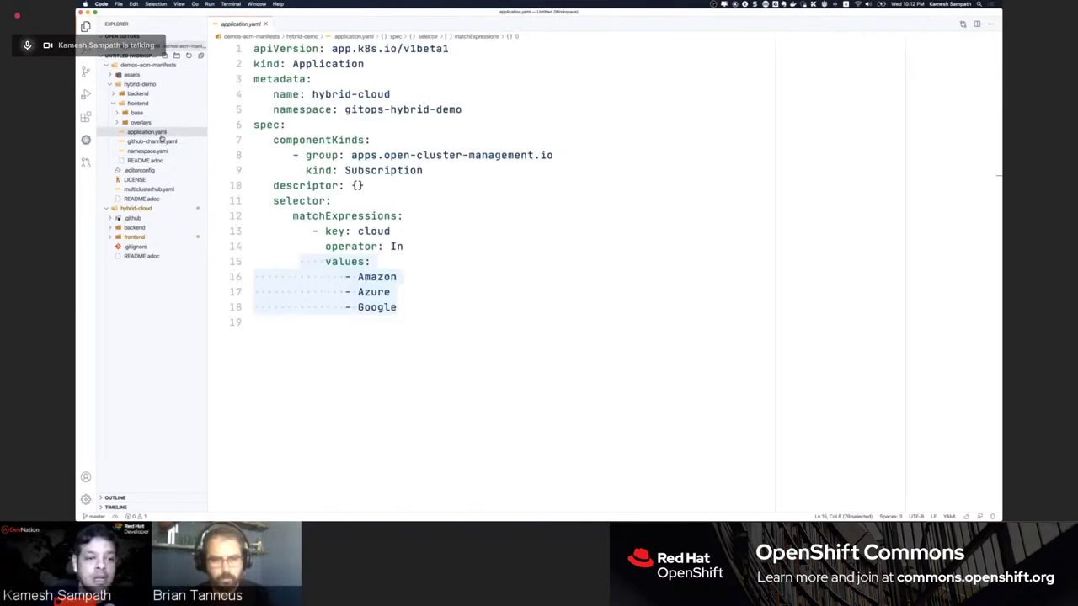
Switch to Chrome and go back up through the hybrid-demo README on GitHub from the backend topology screenshot
key(super+Tab)
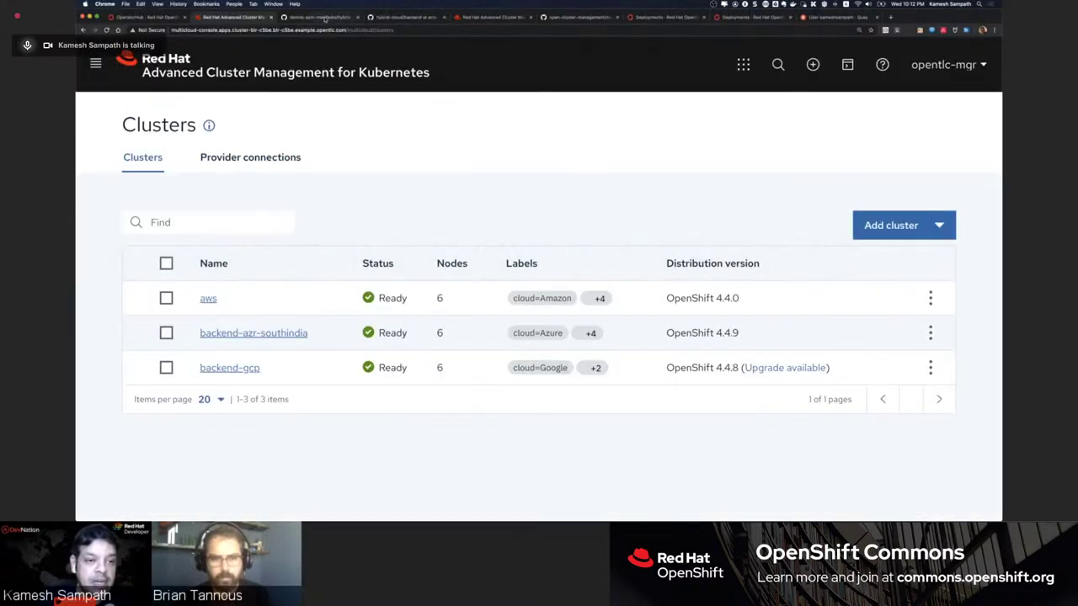
click(325, 18)
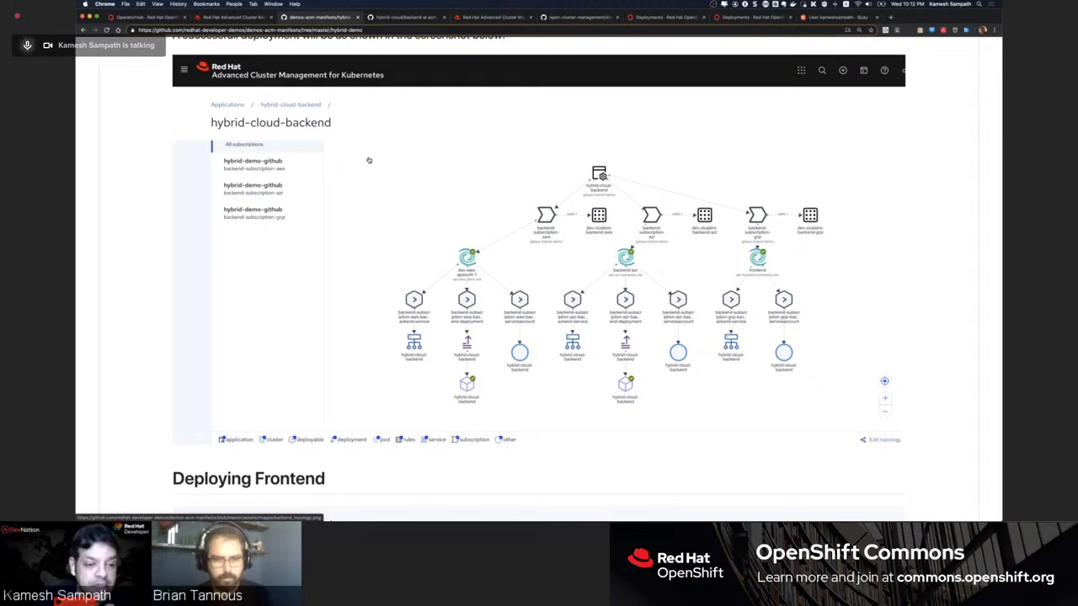
scroll(368, 160, up, 10)
Switch to iTerm2, bring up the ACM terminal session, and clear its upper pane
key(super+Tab)
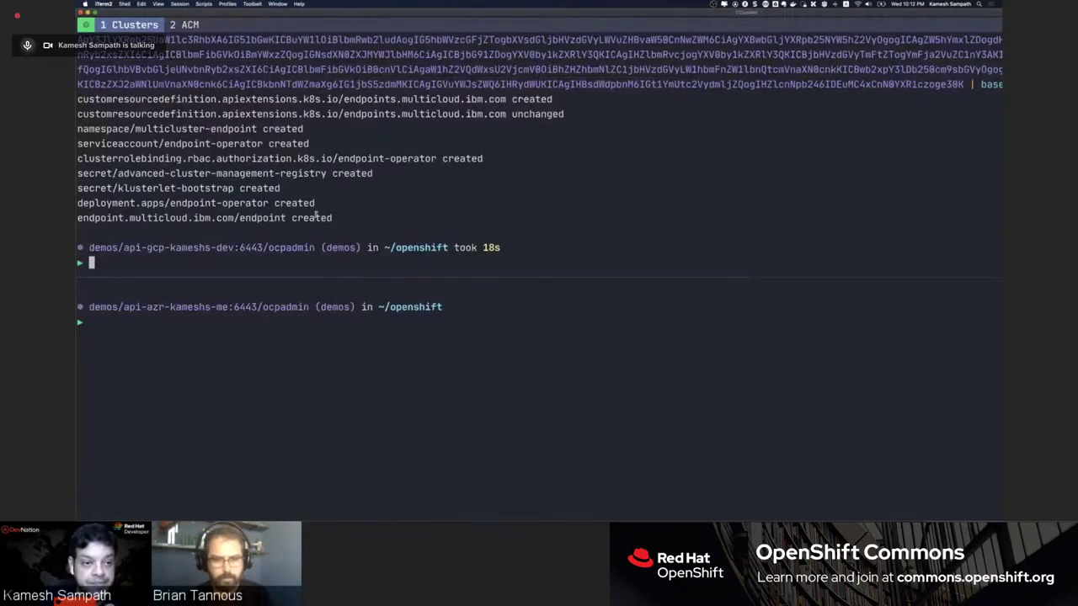
key(super+2)
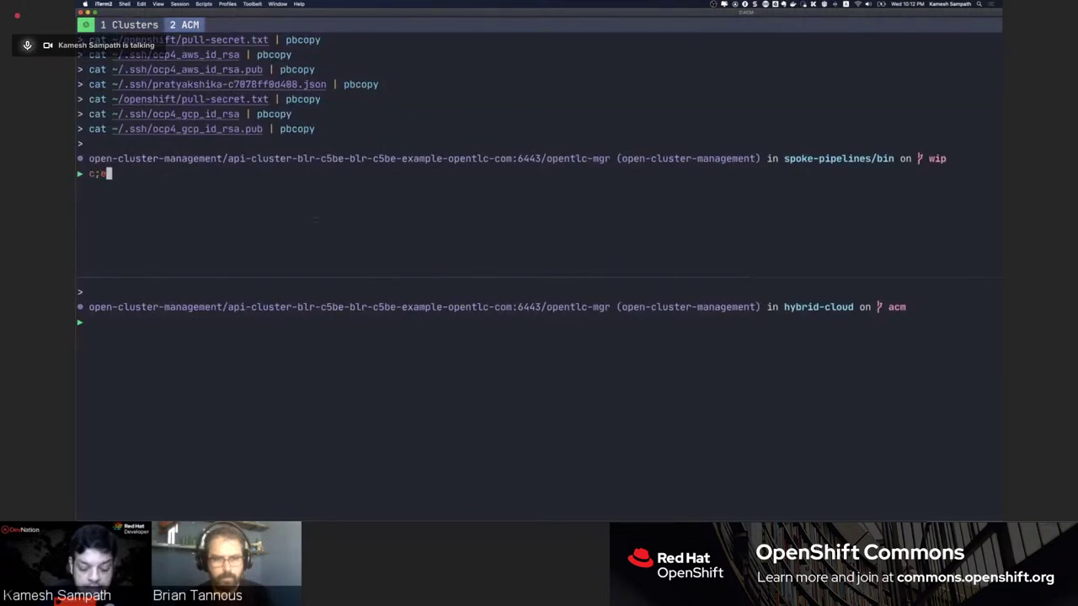
key(ctrl+l)
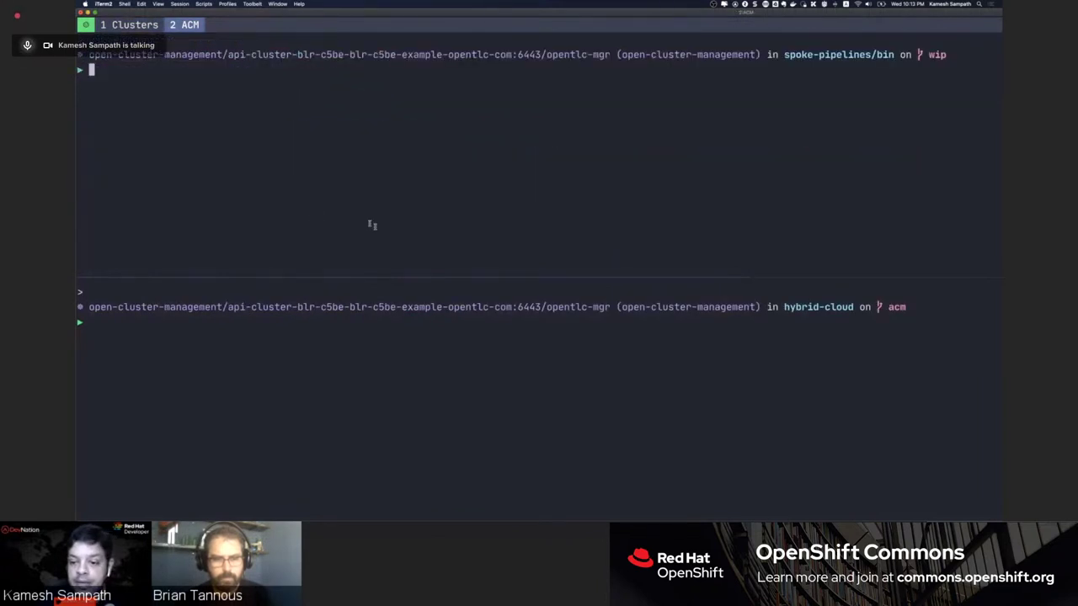
Change the upper pane's working directory to ~/git/redhat-developer-demos/demos-acm-manifests/
text(cd ~/git/open-cluster-management/)
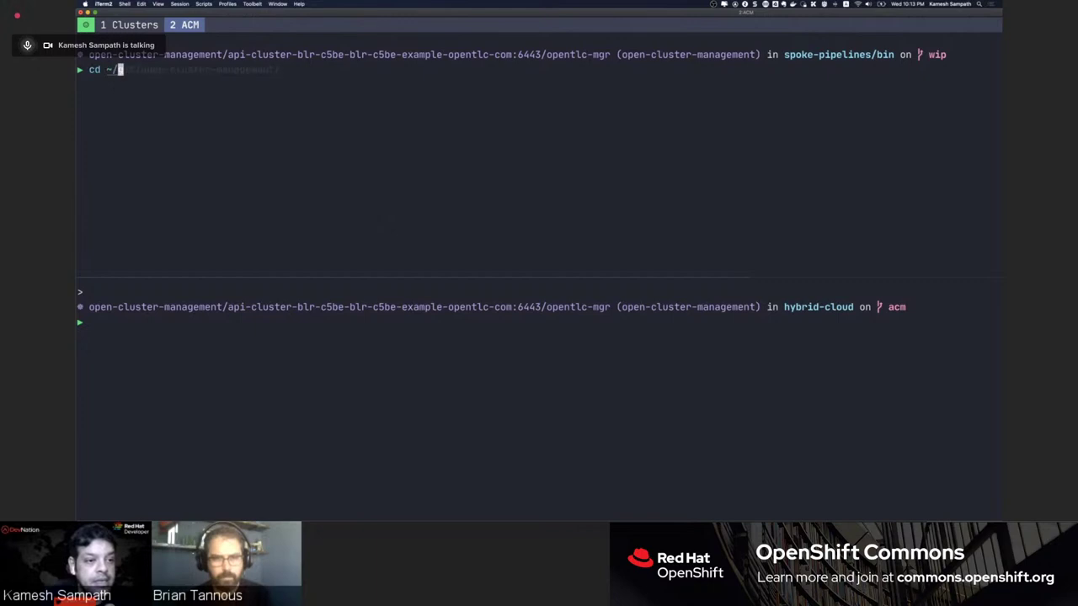
key(BackSpace)
key(BackSpace)
key(BackSpace)
key(BackSpace)
key(BackSpace)
key(BackSpace)
key(BackSpace)
key(BackSpace)
key(BackSpace)
key(BackSpace)
key(BackSpace)
key(BackSpace)
key(BackSpace)
key(BackSpace)
key(BackSpace)
key(BackSpace)
key(BackSpace)
key(BackSpace)
key(BackSpace)
key(BackSpace)
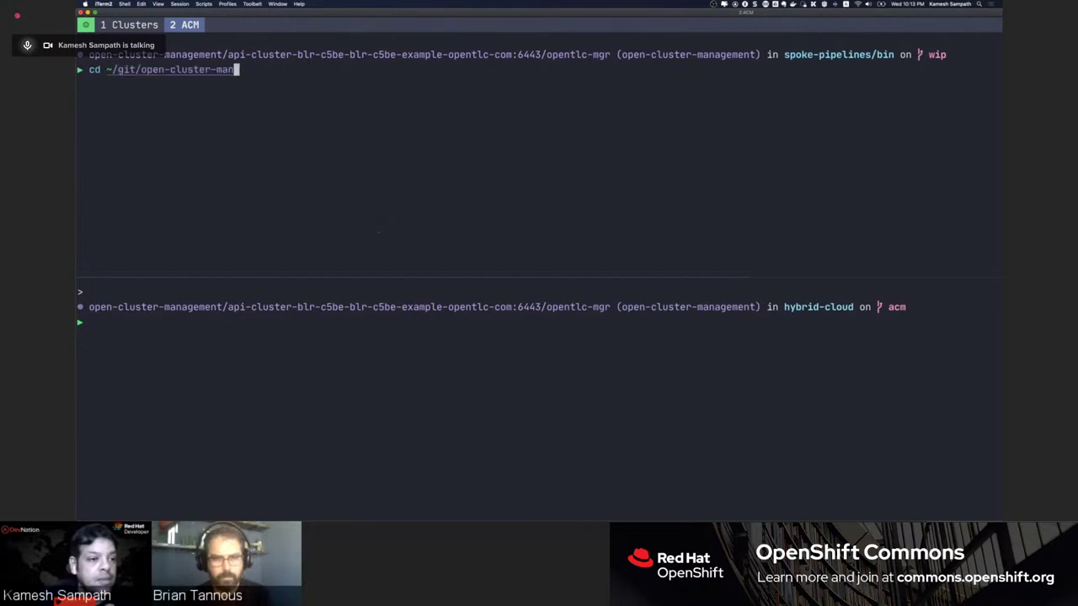
key(BackSpace)
key(BackSpace)
key(BackSpace)
text(kameshsampath/)
key(BackSpace)
key(BackSpace)
key(BackSpace)
key(BackSpace)
key(BackSpace)
key(BackSpace)
key(BackSpace)
key(BackSpace)
key(BackSpace)
key(BackSpace)
key(BackSpace)
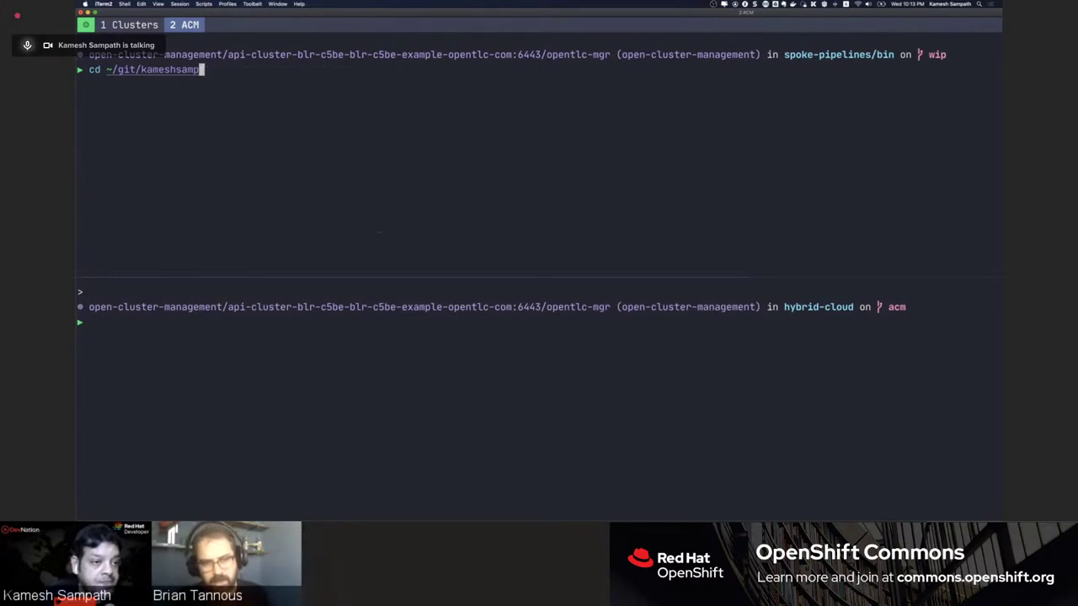
key(BackSpace)
key(BackSpace)
key(BackSpace)
text(redhat-developer-demos/)
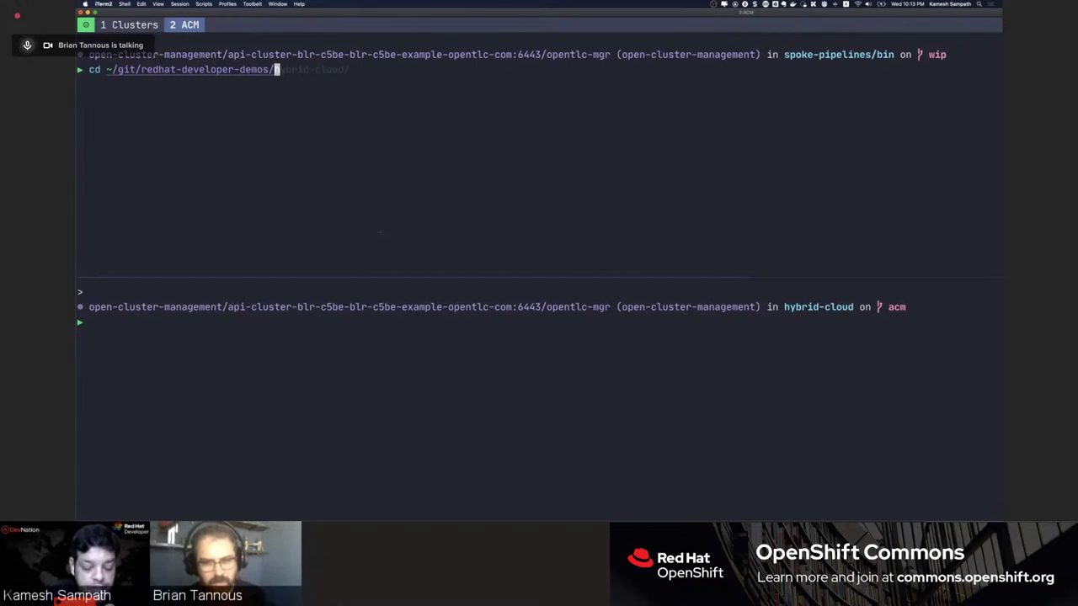
text(d)
key(Tab)
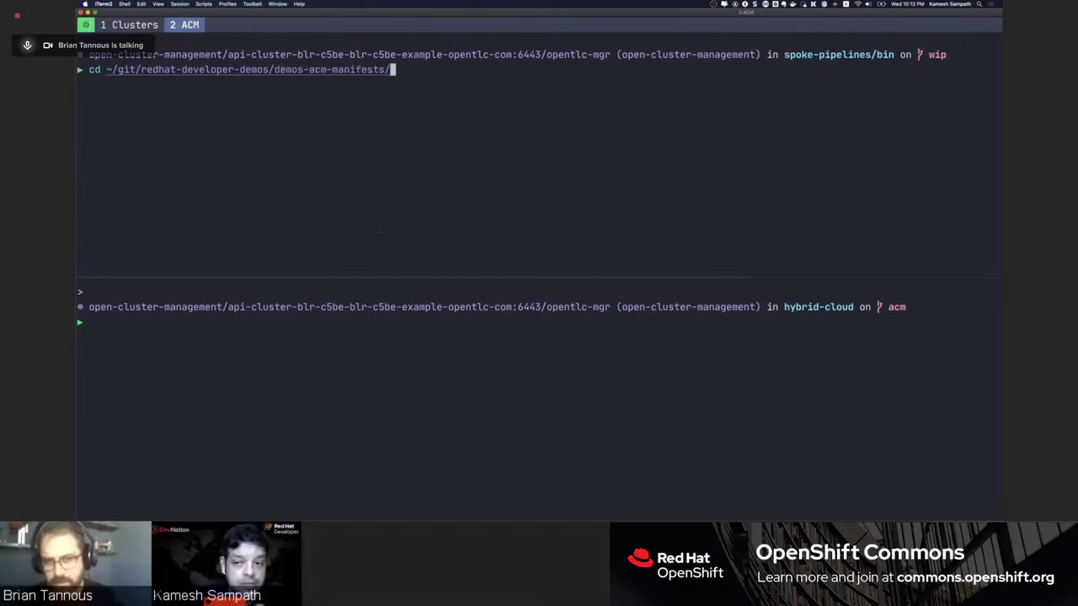
key(Return)
text(clear)
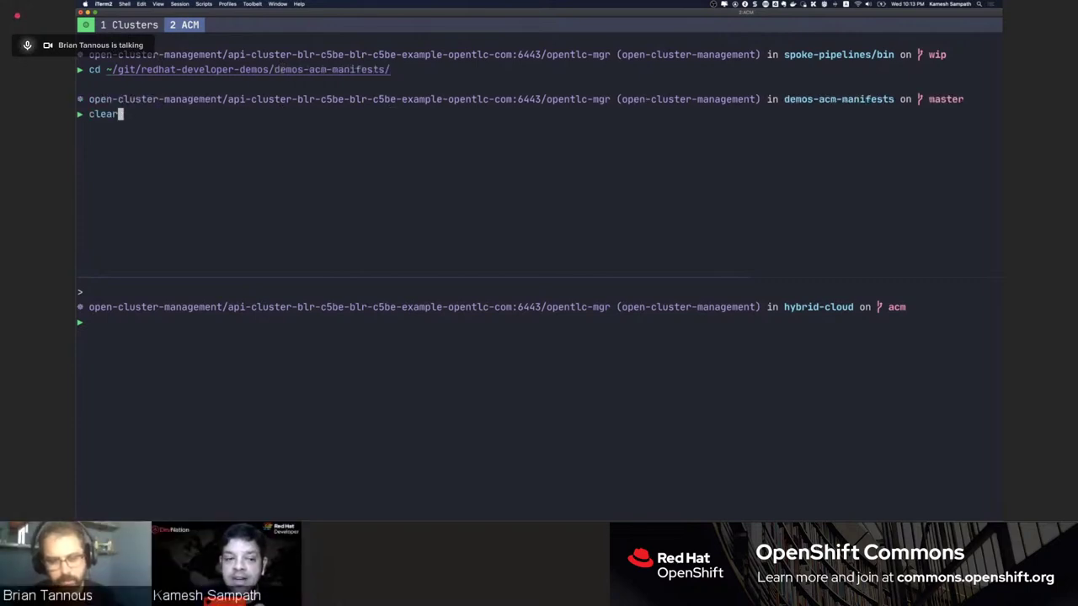
key(BackSpace)
key(BackSpace)
key(BackSpace)
key(BackSpace)
key(BackSpace)
key(BackSpace)
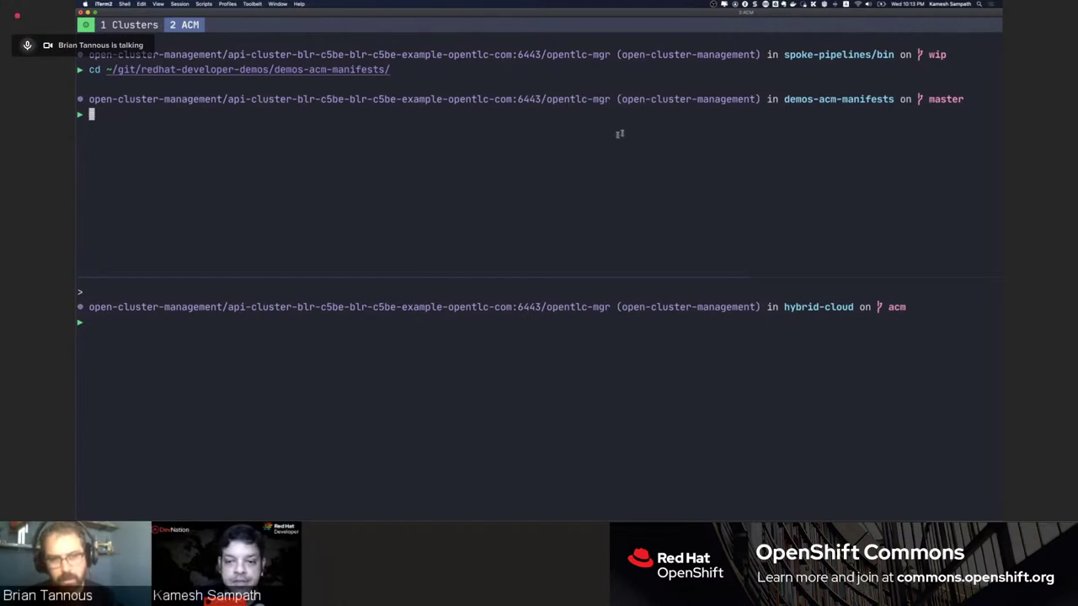
drag(624, 99, 754, 98)
key(super+c)
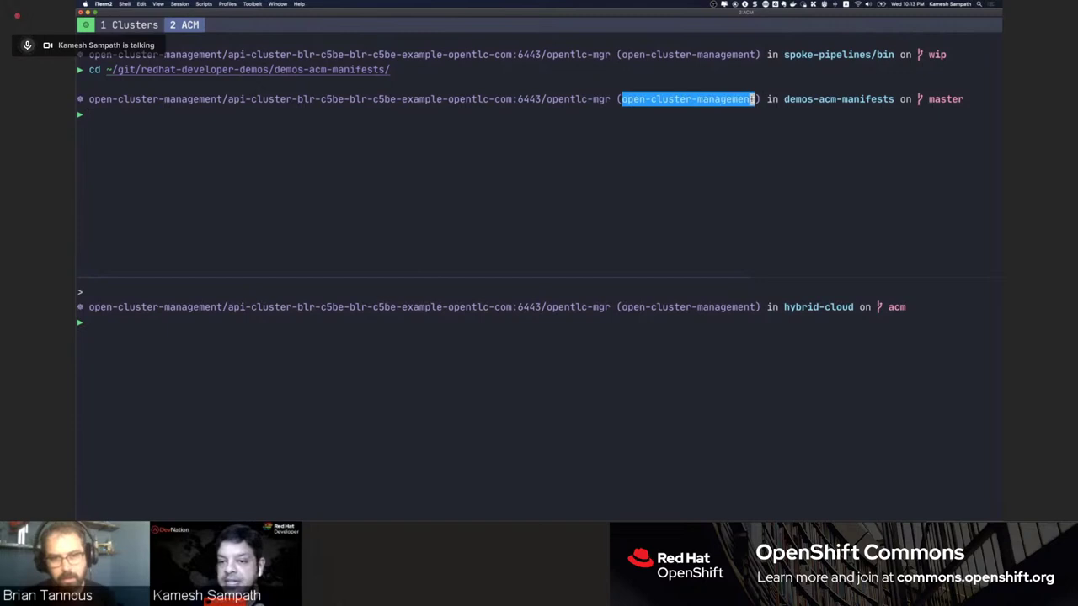
click(701, 131)
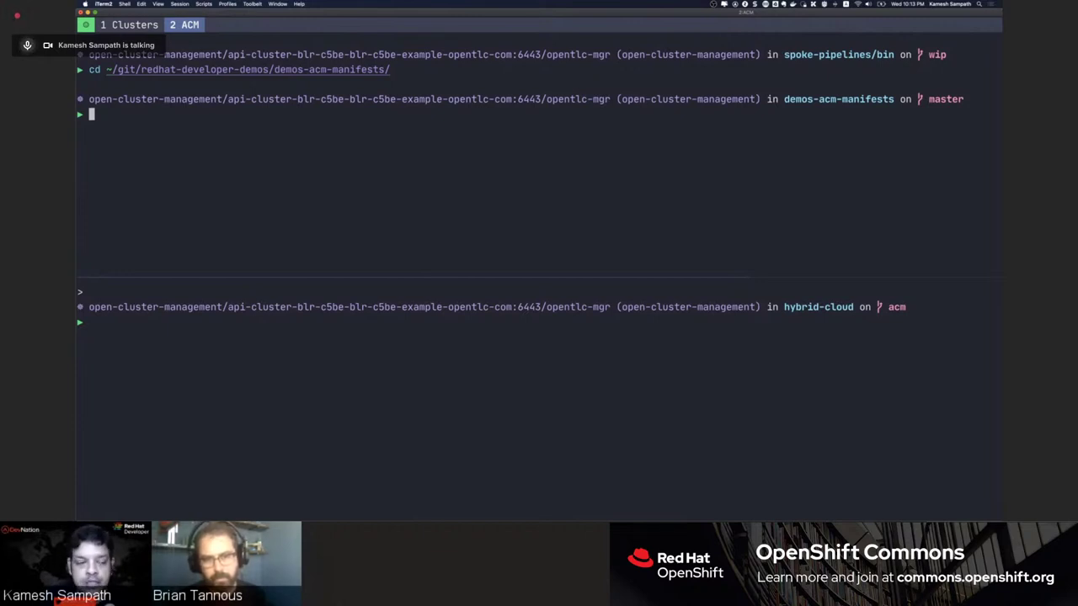
key(super+v)
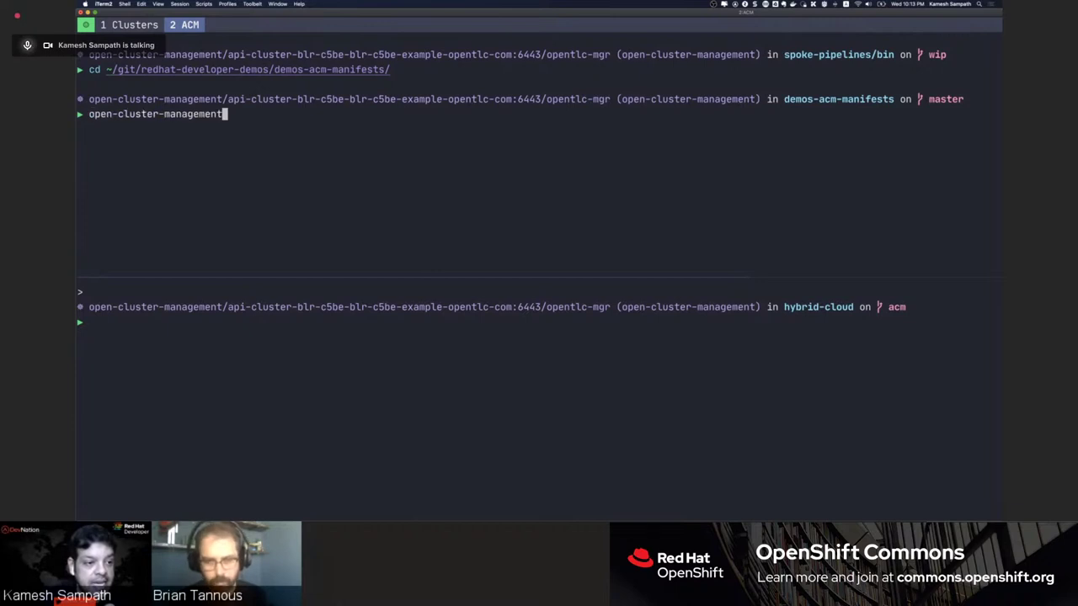
key(BackSpace)
key(BackSpace)
key(BackSpace)
key(BackSpace)
key(BackSpace)
key(BackSpace)
key(BackSpace)
key(BackSpace)
key(BackSpace)
key(BackSpace)
key(BackSpace)
key(BackSpace)
key(BackSpace)
key(BackSpace)
key(BackSpace)
key(BackSpace)
key(BackSpace)
key(BackSpace)
key(BackSpace)
key(BackSpace)
key(BackSpace)
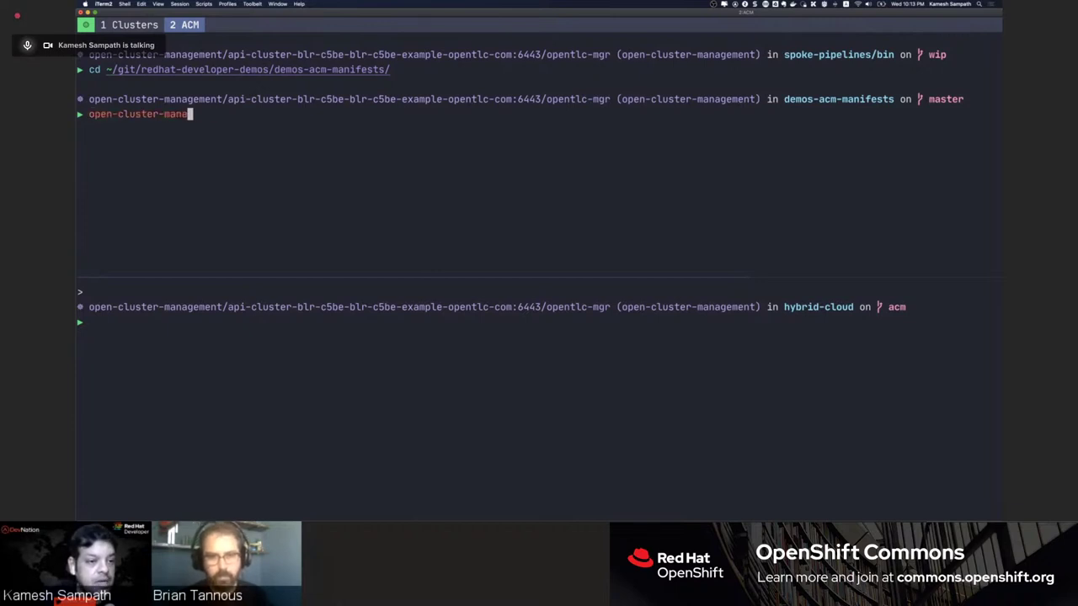
key(BackSpace)
key(BackSpace)
Switch to Chrome to check the README's deployment commands, return to iTerm2, and change into the hybrid-demo folder
key(super+Tab)
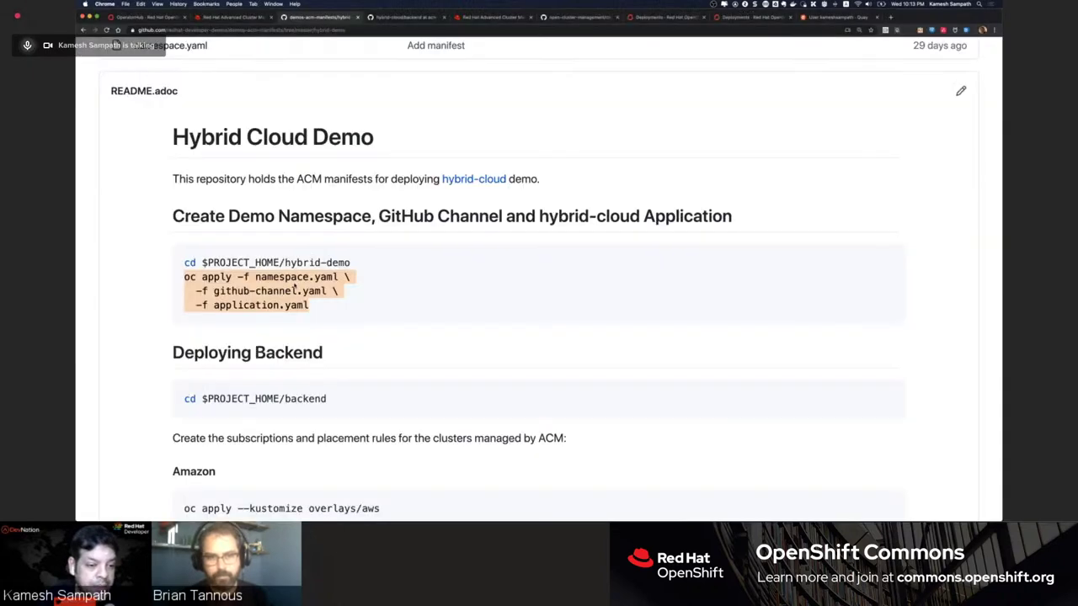
key(super+Tab)
text(cd )
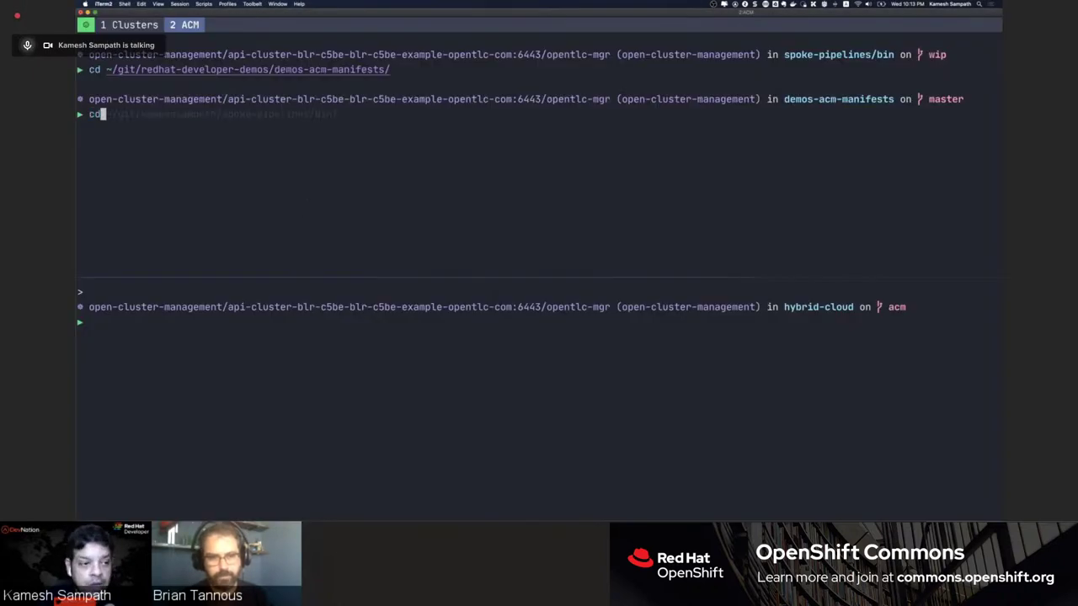
text(hybrid-demo)
key(Return)
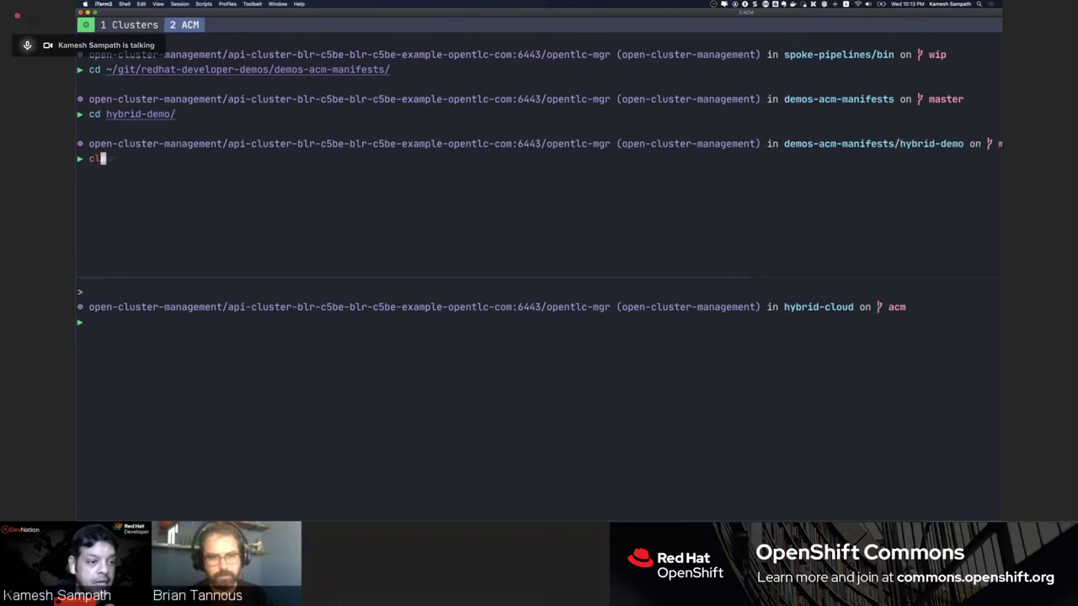
List the files in the cleared pane and apply namespace.yaml, github-channel.yaml and application.yaml with oc apply
key(ctrl+l)
text(ls)
key(Return)
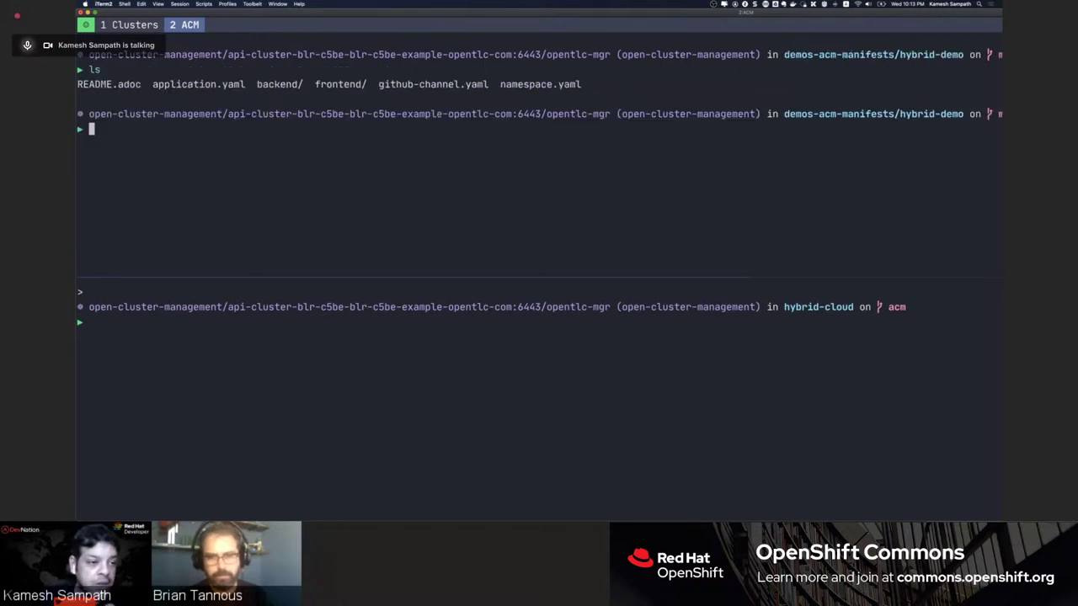
text(oc apply -f namespace.yaml \     -f github-channel.yaml \     -f application.yaml)
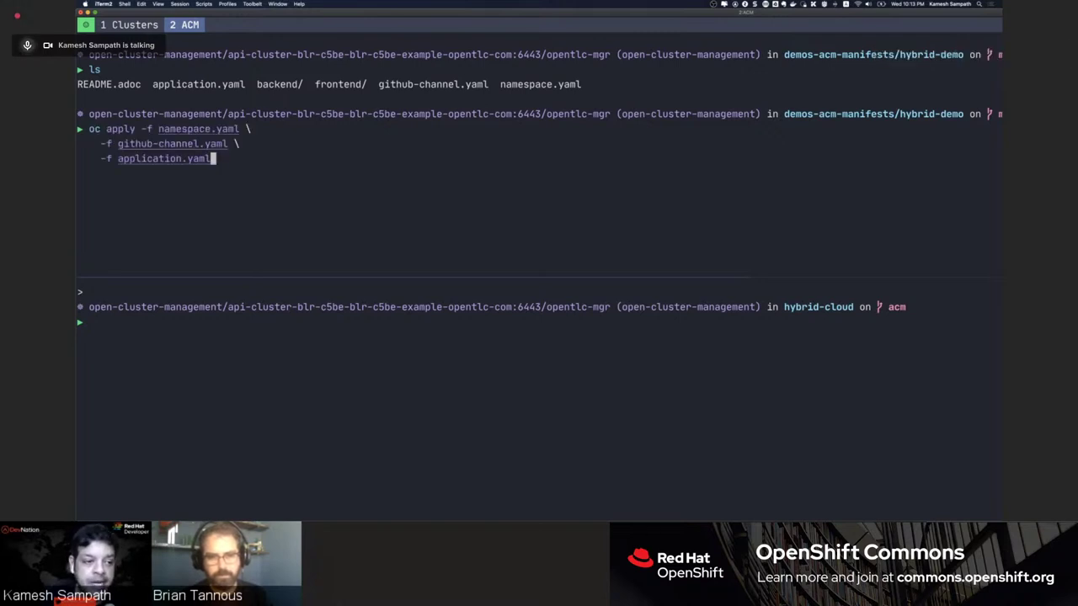
key(Return)
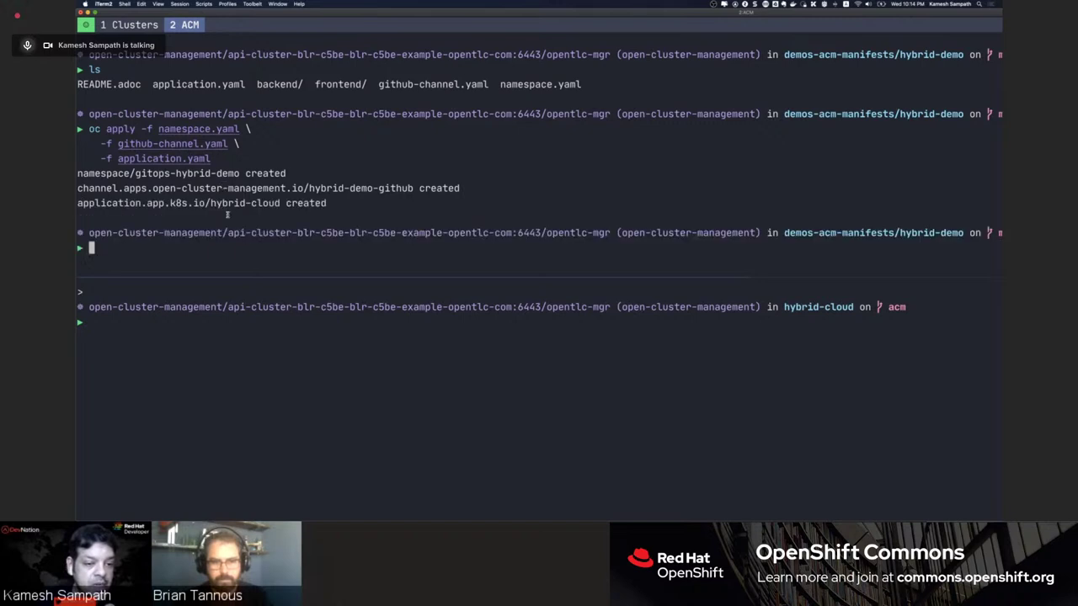
double_click(237, 209)
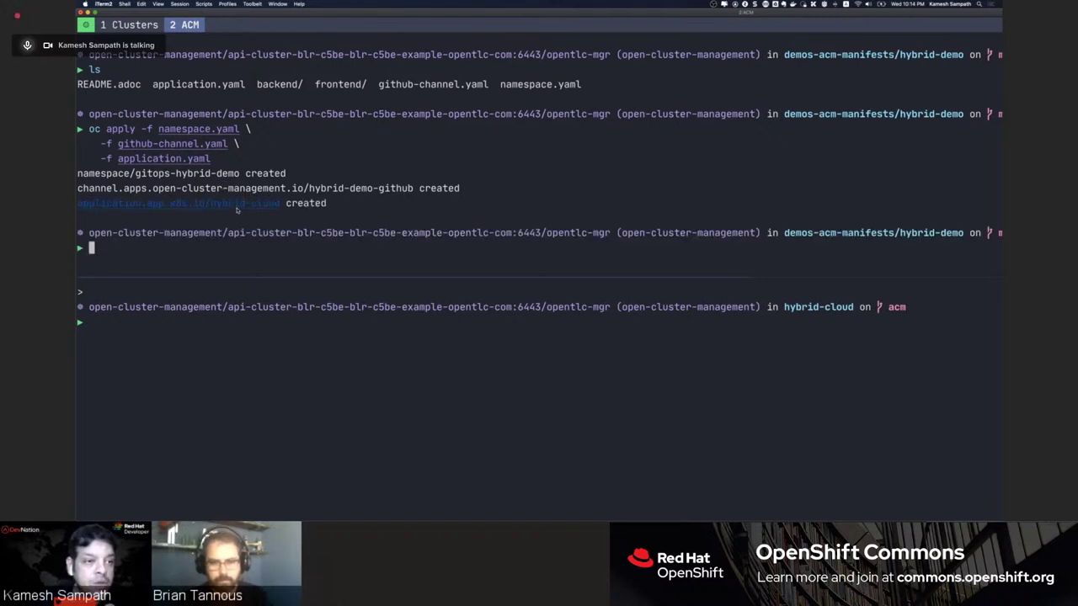
Switch to Chrome and open the hybrid-cloud application in Advanced Cluster Management to examine its resource topology
key(super+Tab)
click(233, 17)
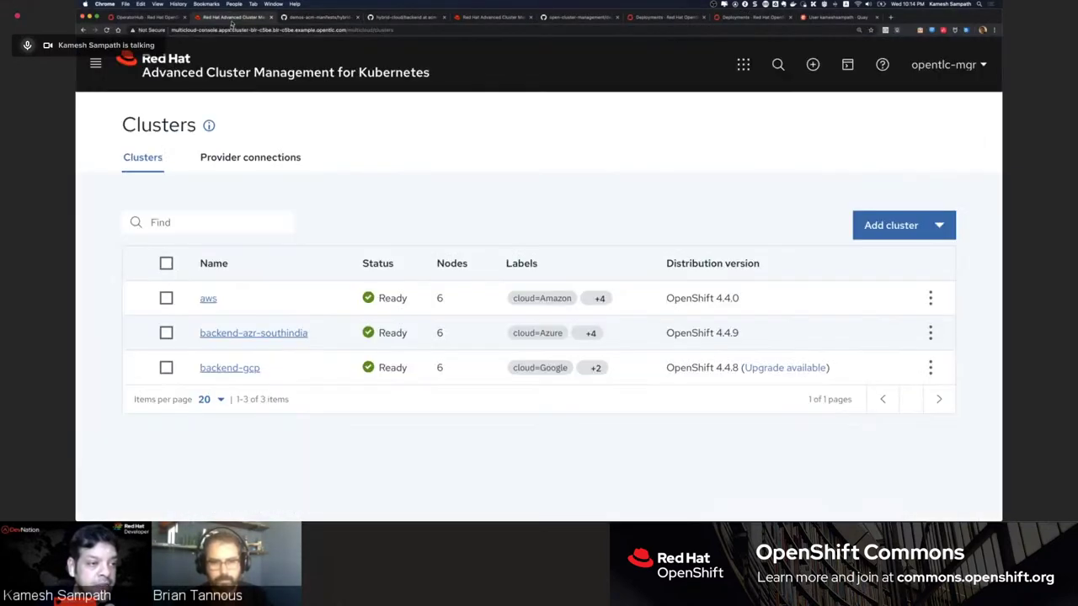
click(95, 64)
click(180, 213)
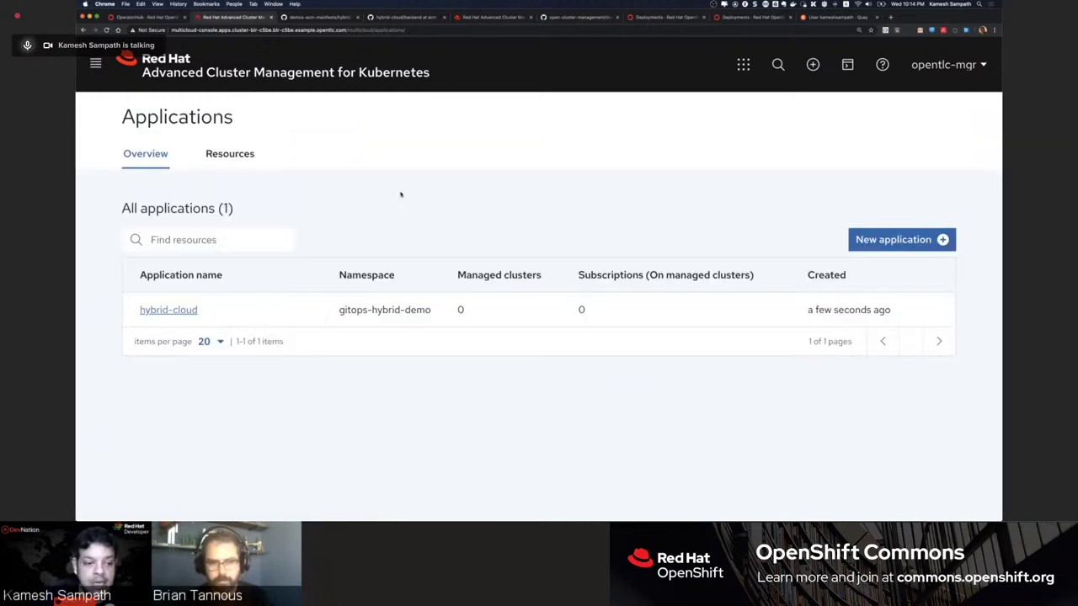
click(182, 312)
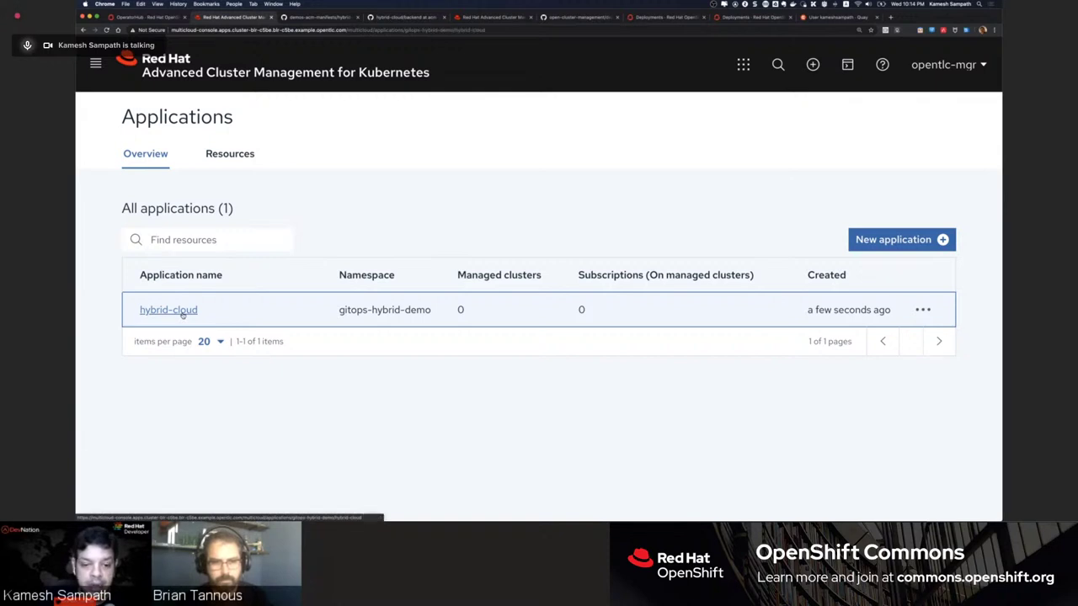
scroll(263, 310, down, 3)
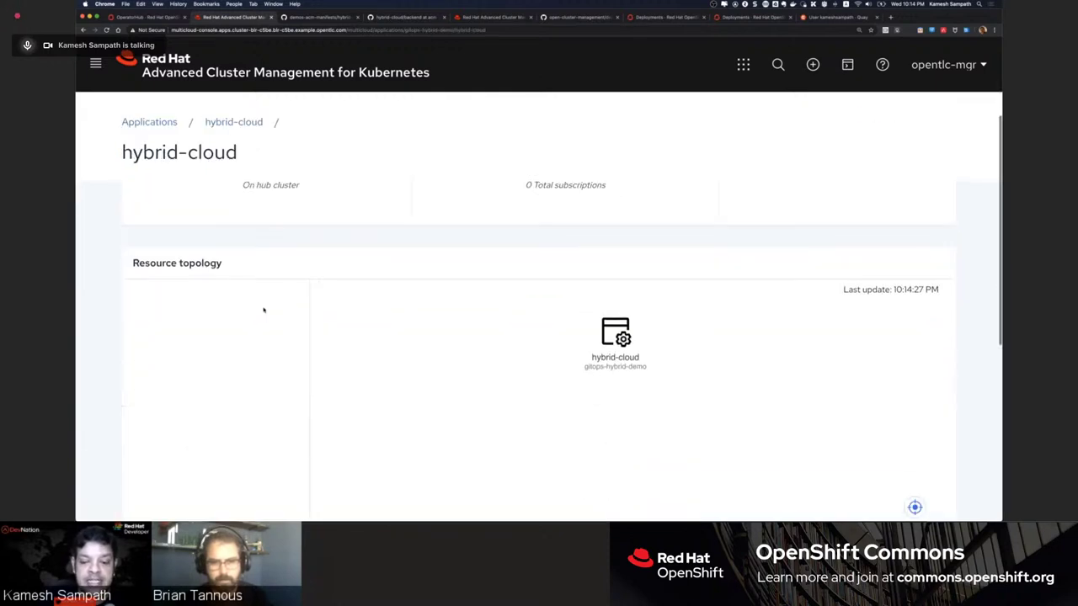
scroll(264, 310, down, 3)
scroll(263, 310, up, 2)
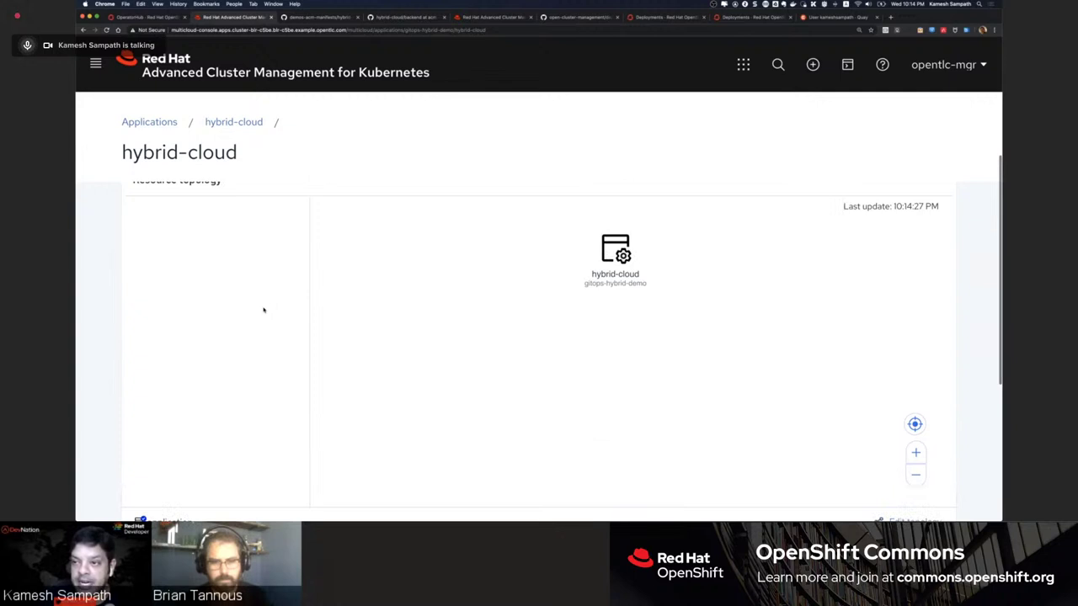
scroll(263, 310, up, 1)
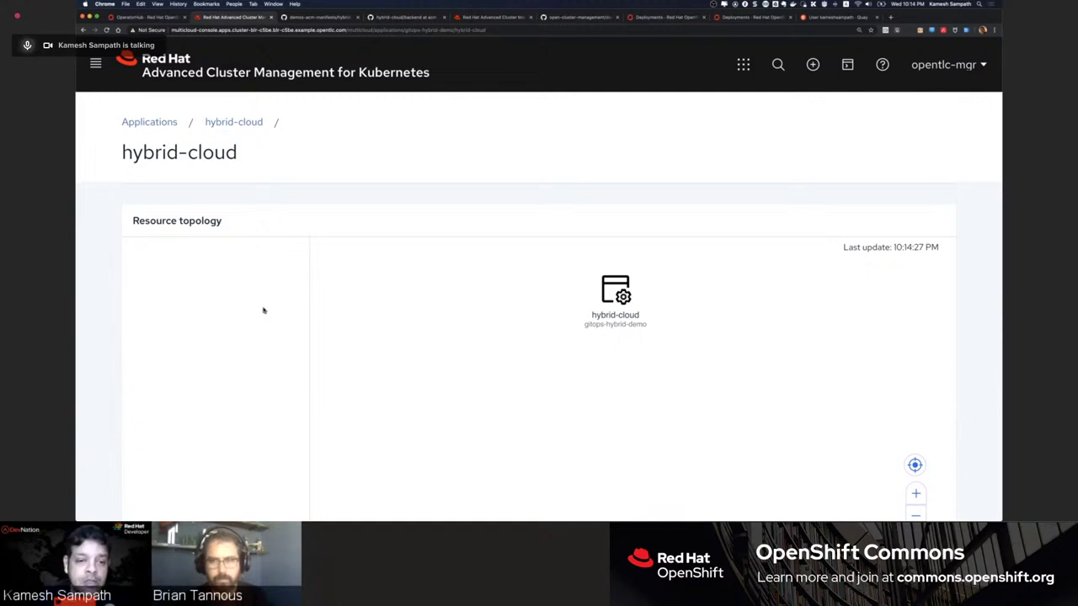
Switch to Visual Studio Code, expand the frontend's overlays and base folders, and open the base subscription.yaml
key(super+Tab)
key(super+Tab)
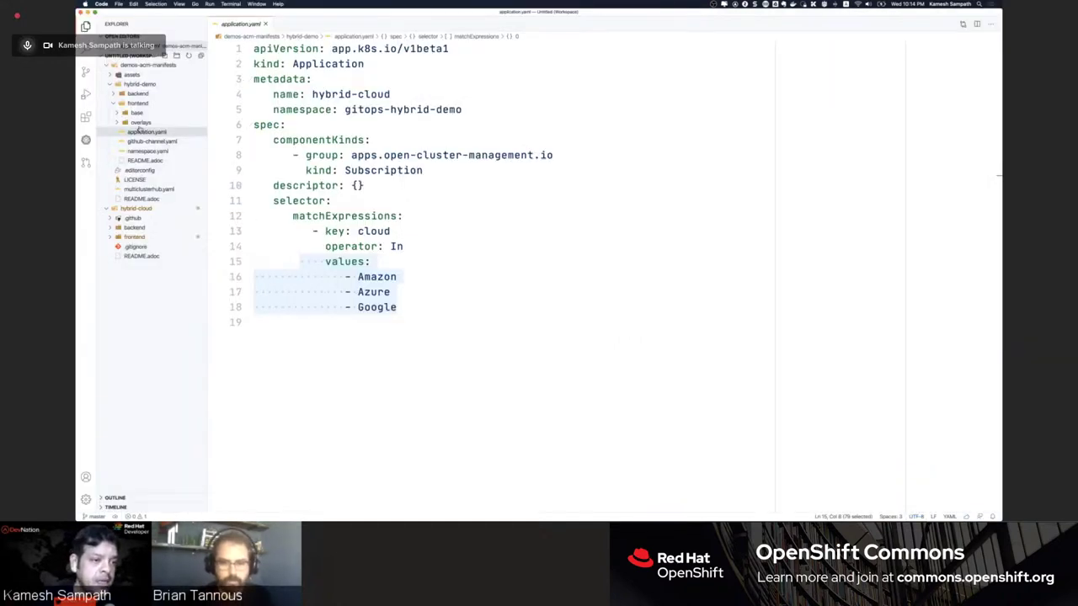
click(136, 123)
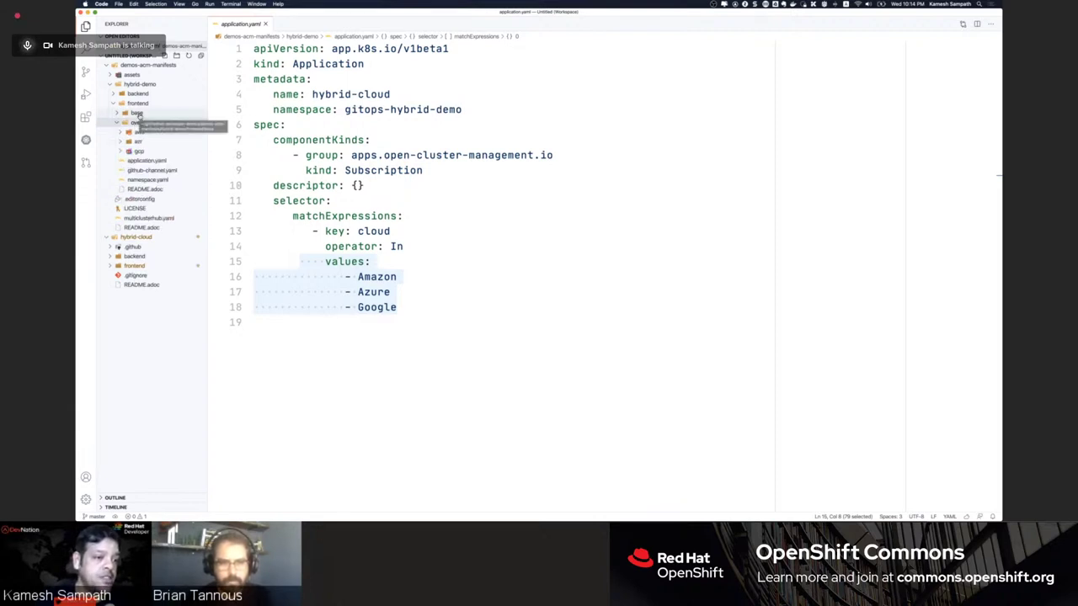
click(136, 112)
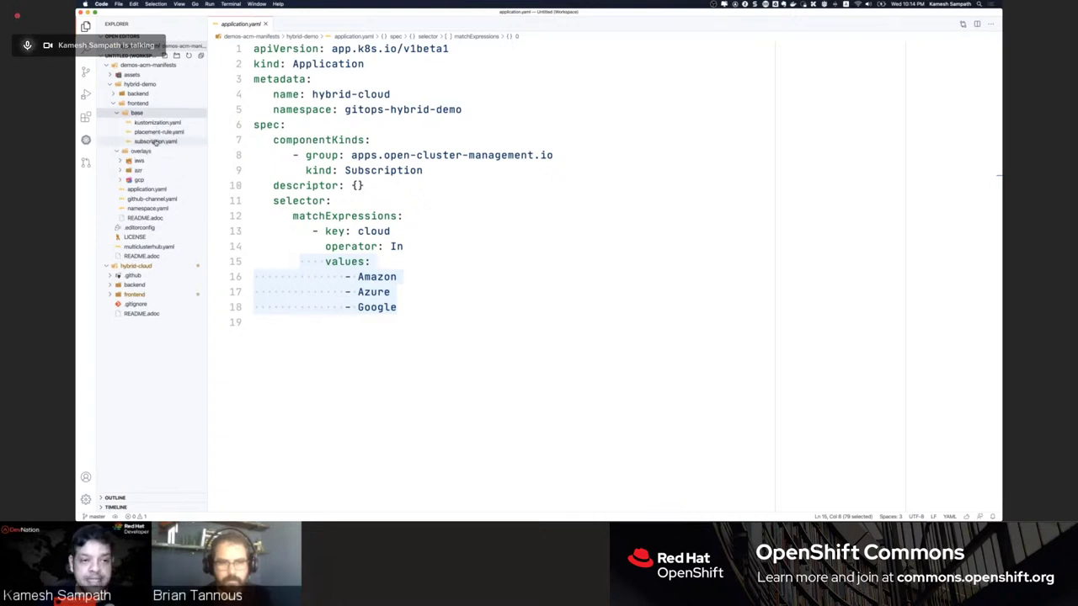
click(155, 141)
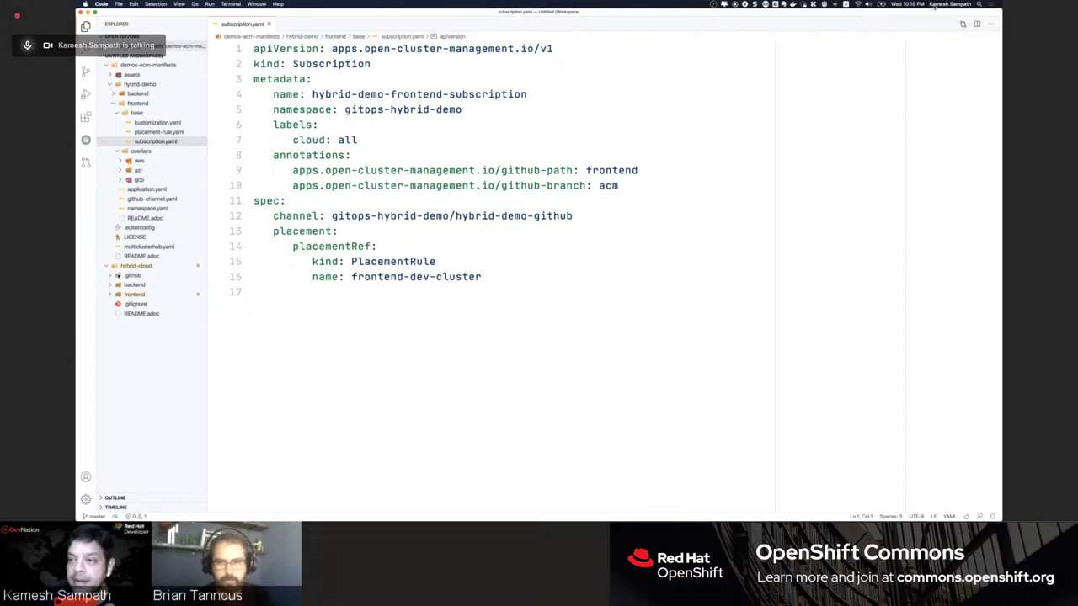
Split the editor and open application.yaml side by side with subscription.yaml
click(979, 25)
click(712, 125)
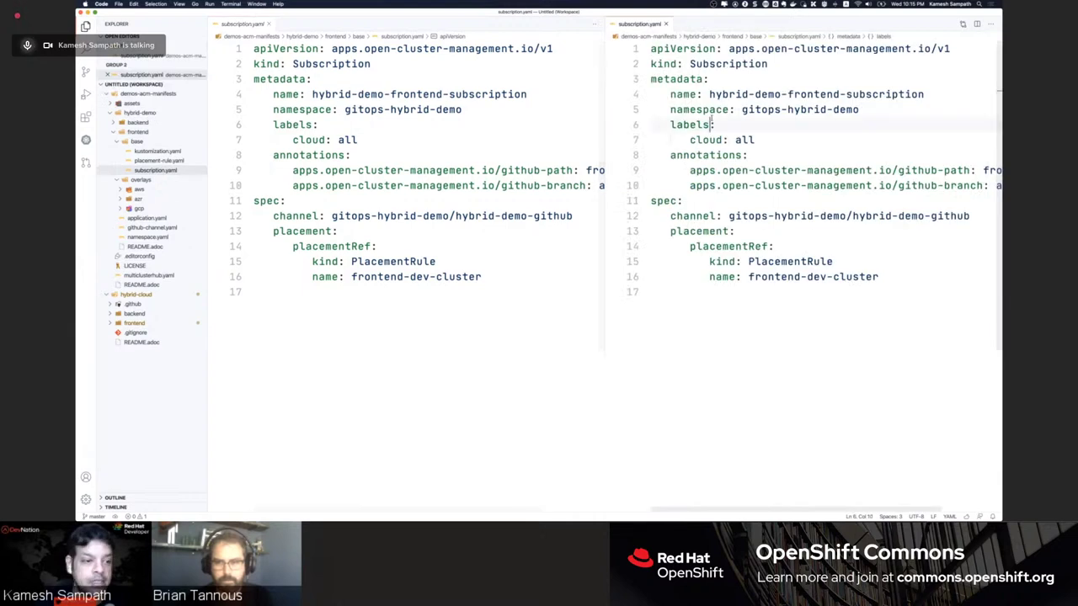
click(160, 218)
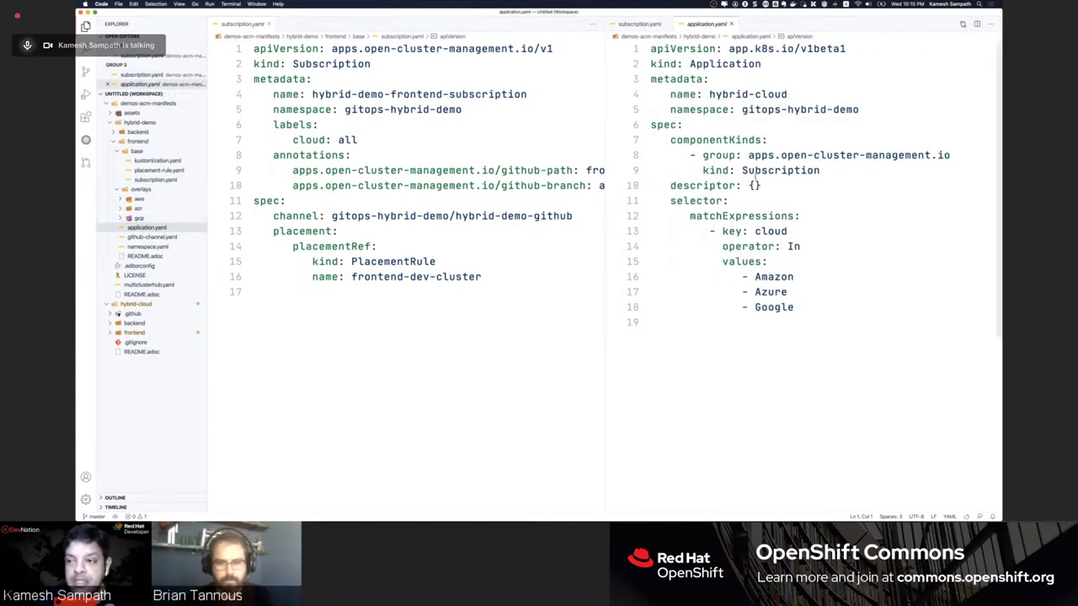
Compare the componentKinds block in application.yaml with the Subscription kind and cloud: all label in subscription.yaml, widening the subscription editor
double_click(821, 171)
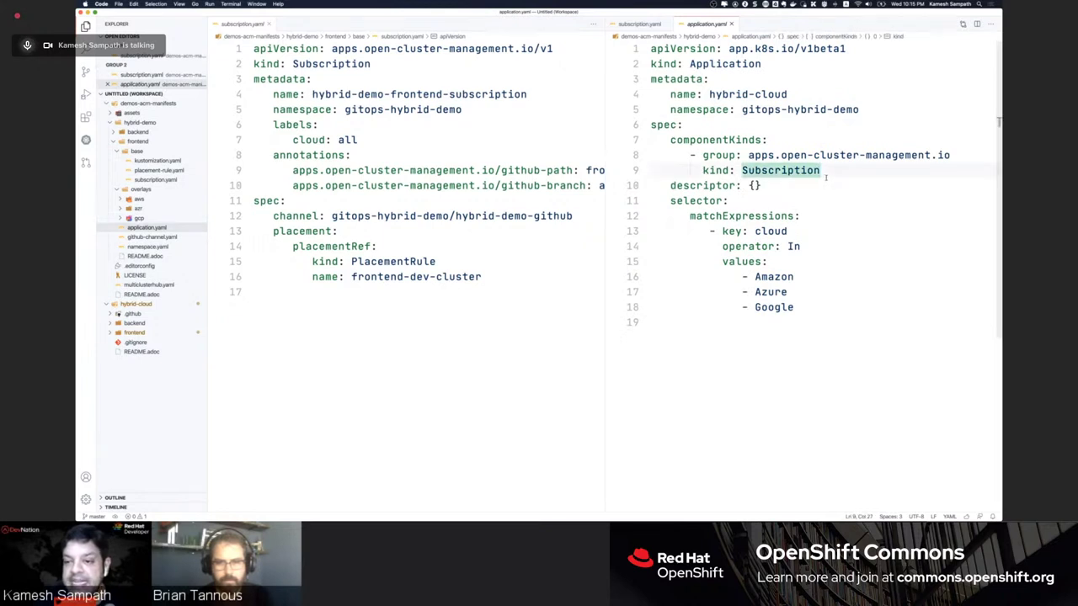
drag(841, 173, 665, 140)
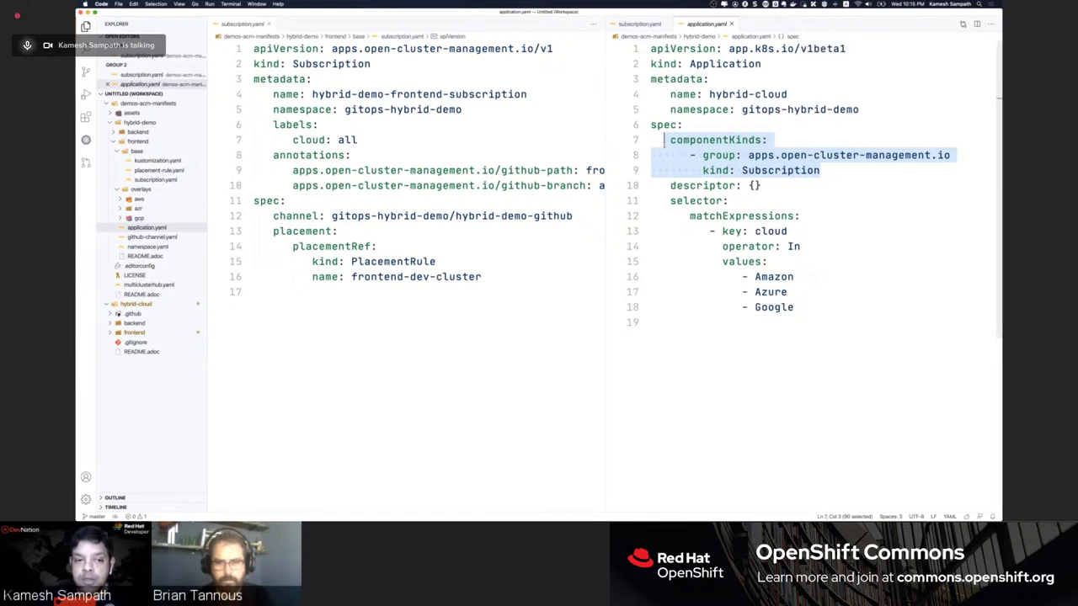
double_click(348, 65)
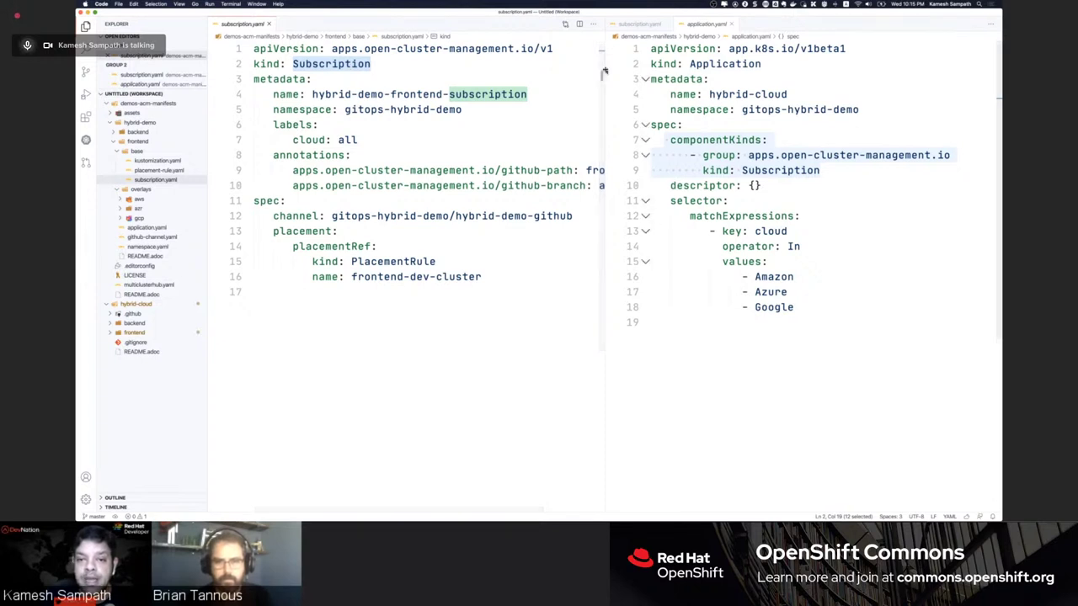
drag(601, 74, 678, 74)
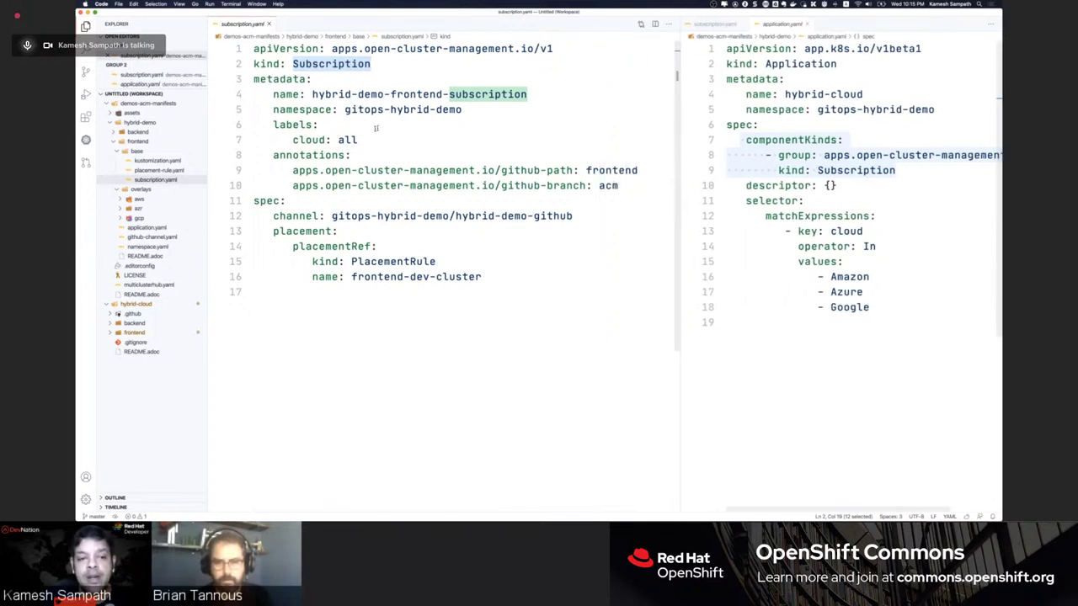
drag(357, 140, 293, 140)
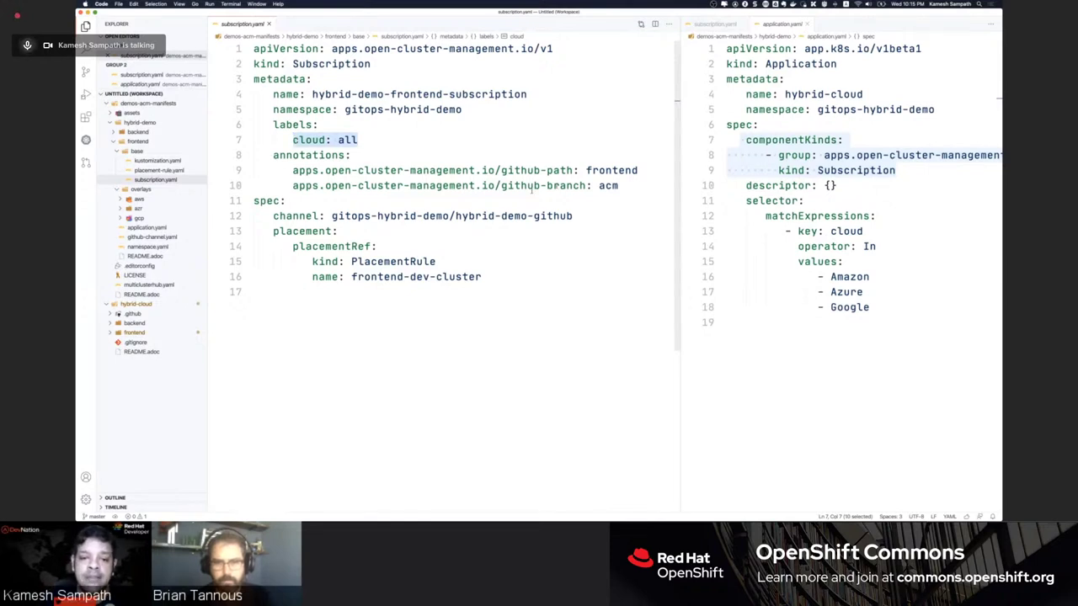
Highlight the github-path and github-branch values in subscription.yaml, and open github-channel.yaml beside it, closing the duplicate subscription tab
double_click(607, 170)
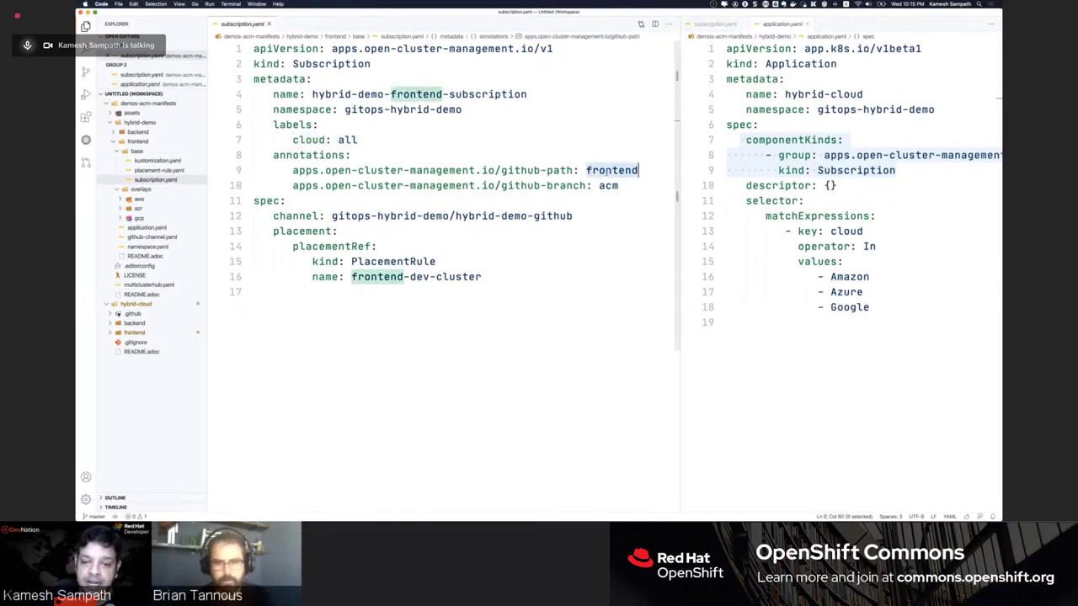
double_click(608, 186)
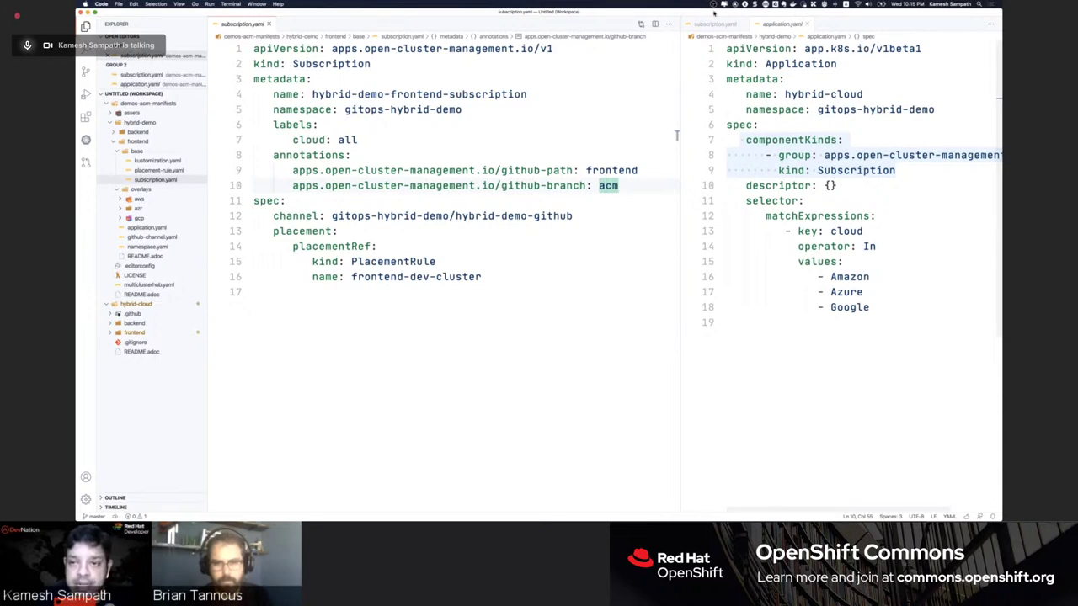
click(710, 25)
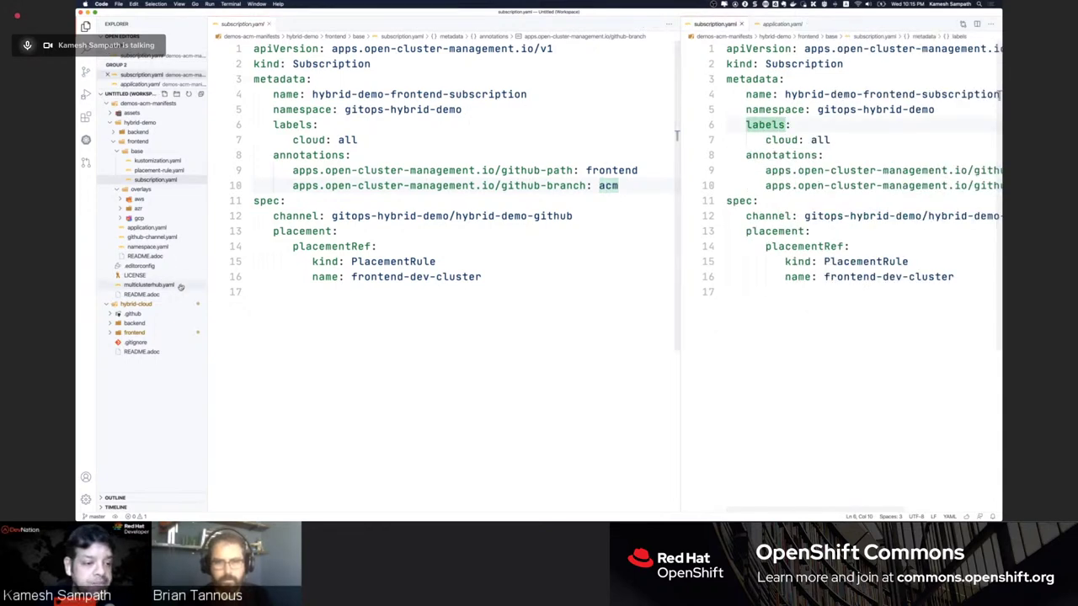
click(160, 237)
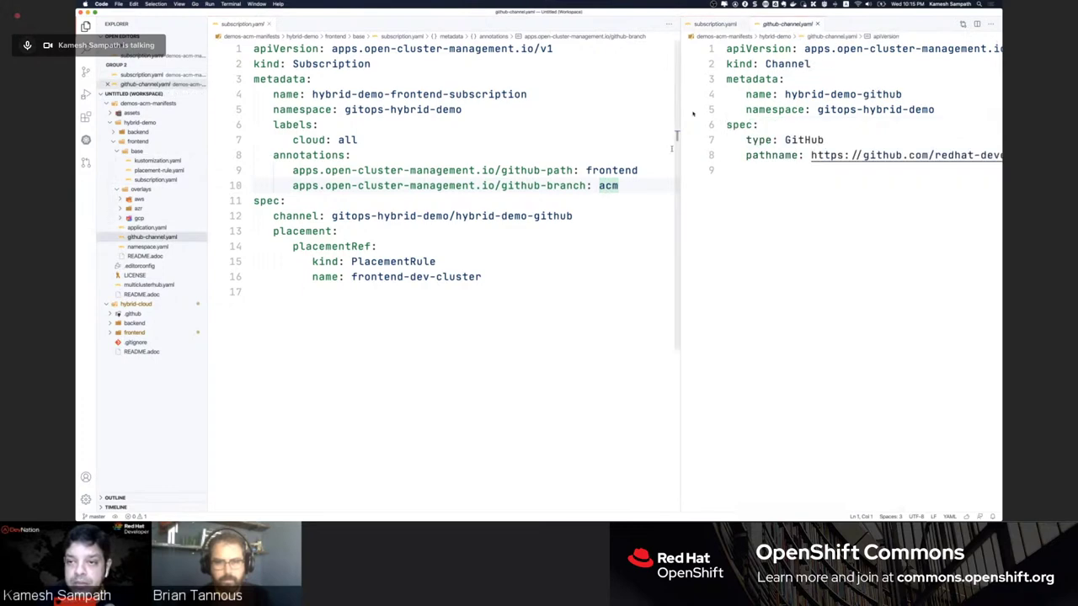
click(741, 25)
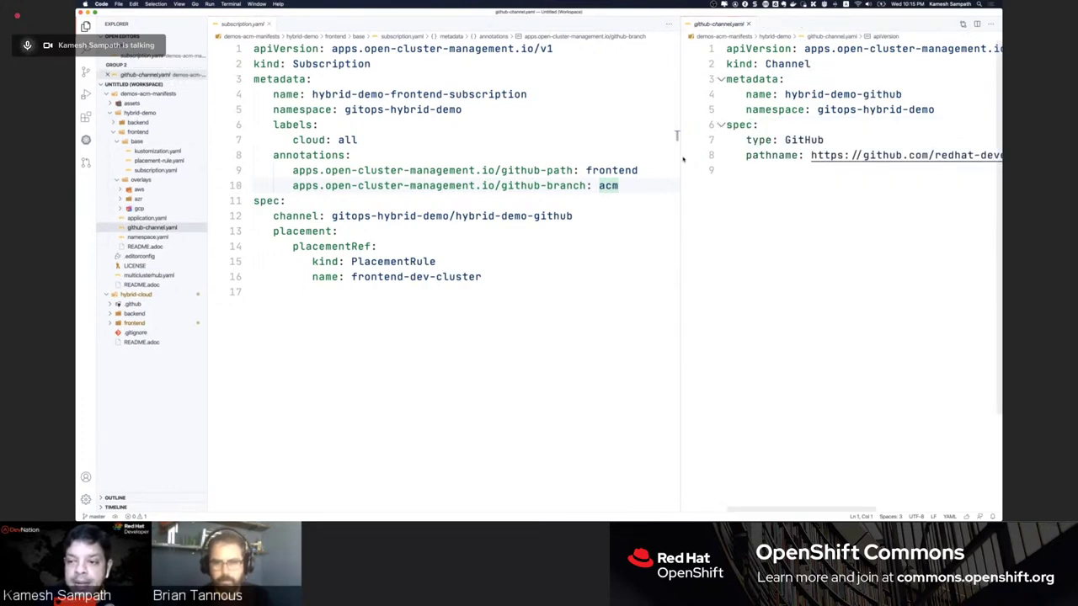
Widen the github-channel.yaml editor to examine its GitHub pathname, and widen subscription.yaml again to compare its acm branch annotation
drag(672, 135, 557, 135)
scroll(891, 180, right, 3)
scroll(890, 180, left, 2)
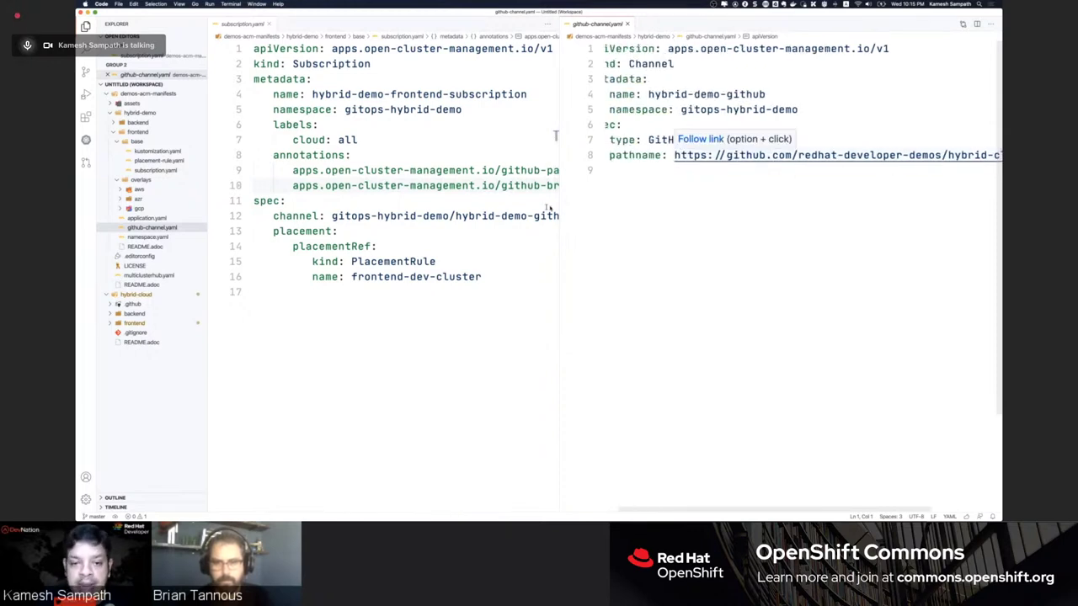
drag(560, 171, 673, 168)
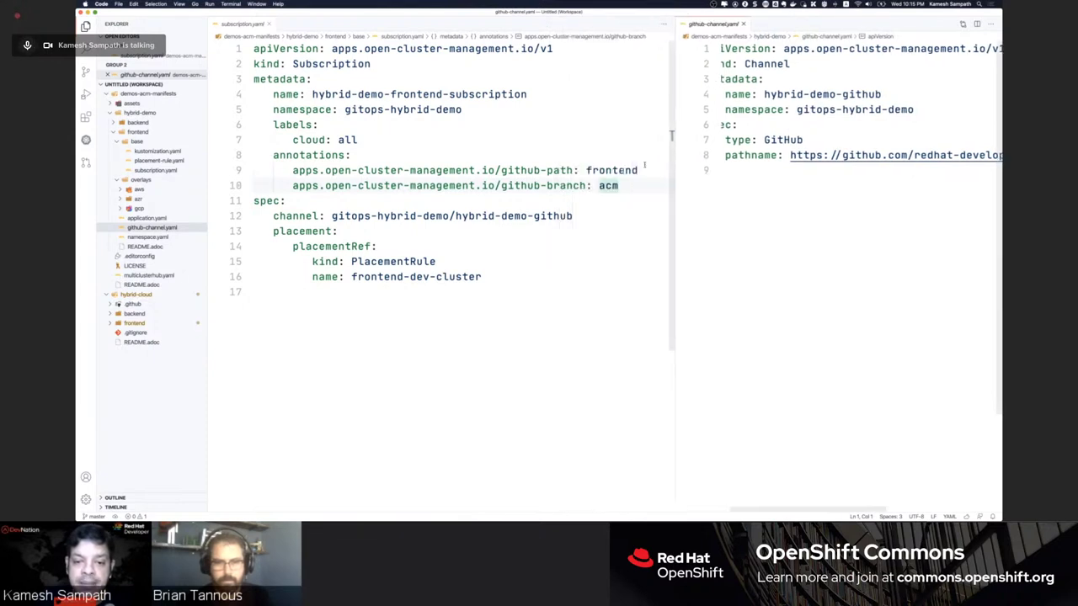
click(671, 131)
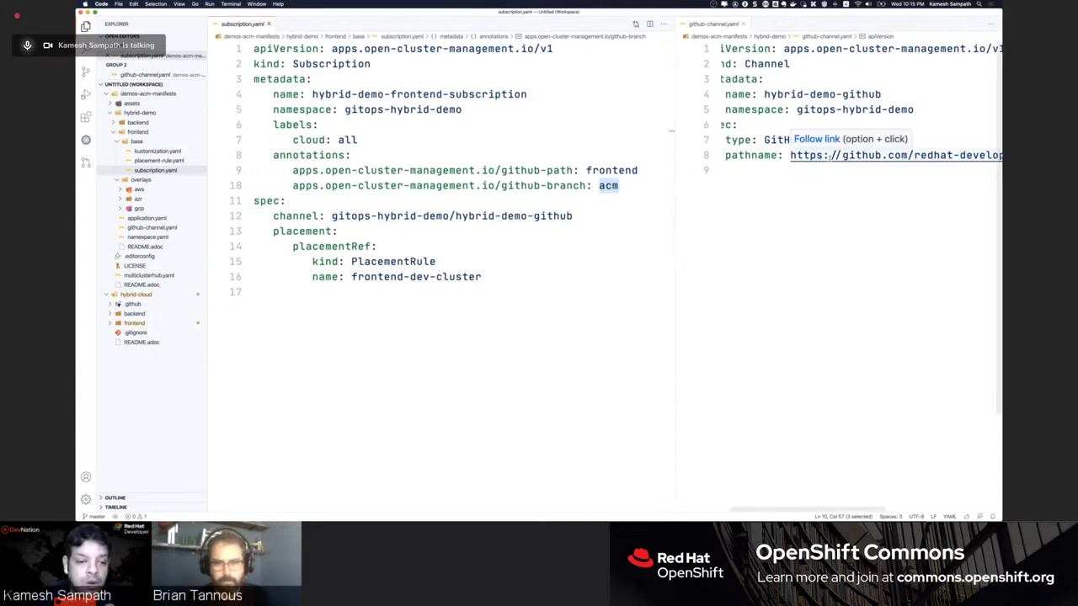
Switch to Chrome and bring up the hybrid-cloud GitHub repository's backend folder page, showing its branch selector and folder path
key(super+Tab)
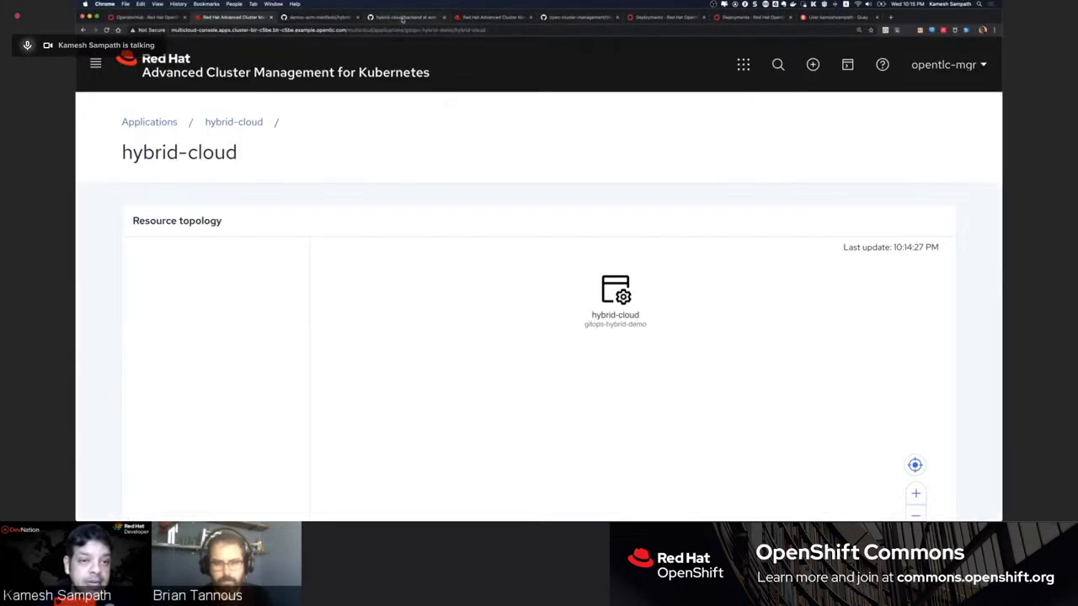
click(407, 17)
scroll(277, 168, up, 2)
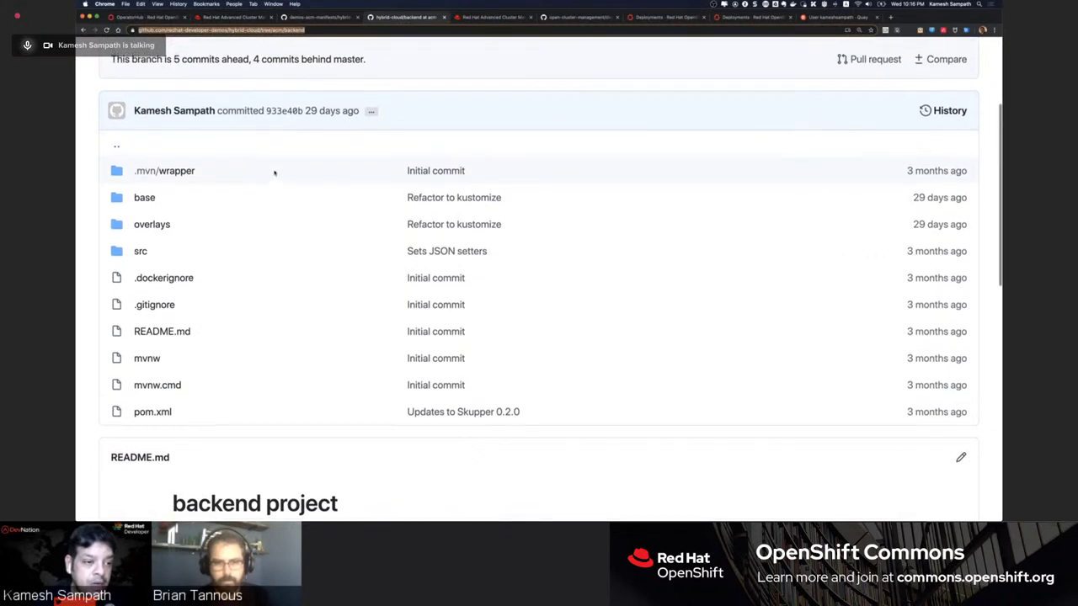
scroll(274, 173, up, 2)
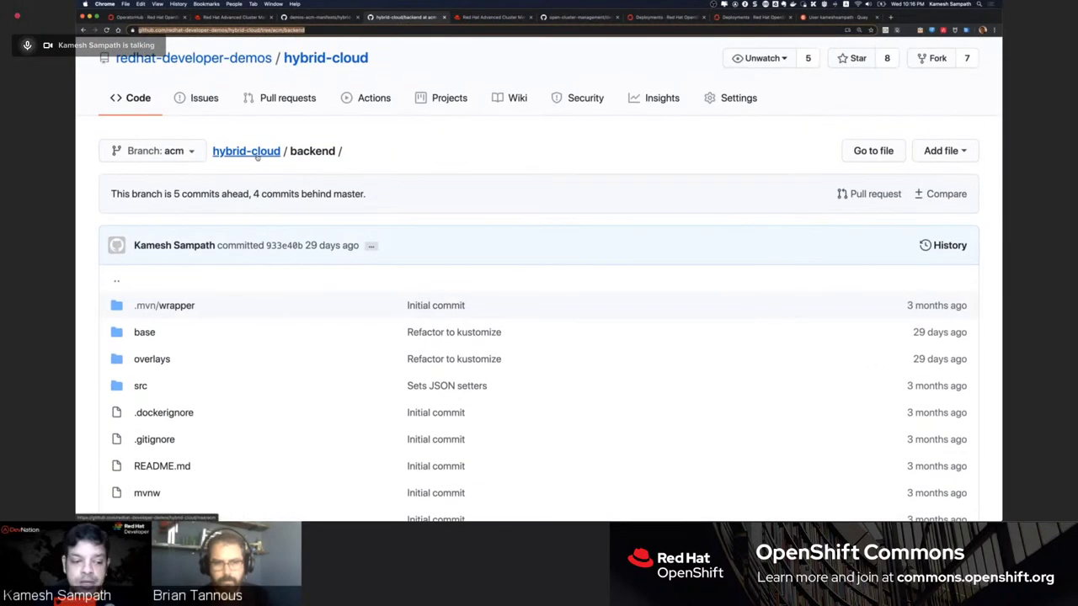